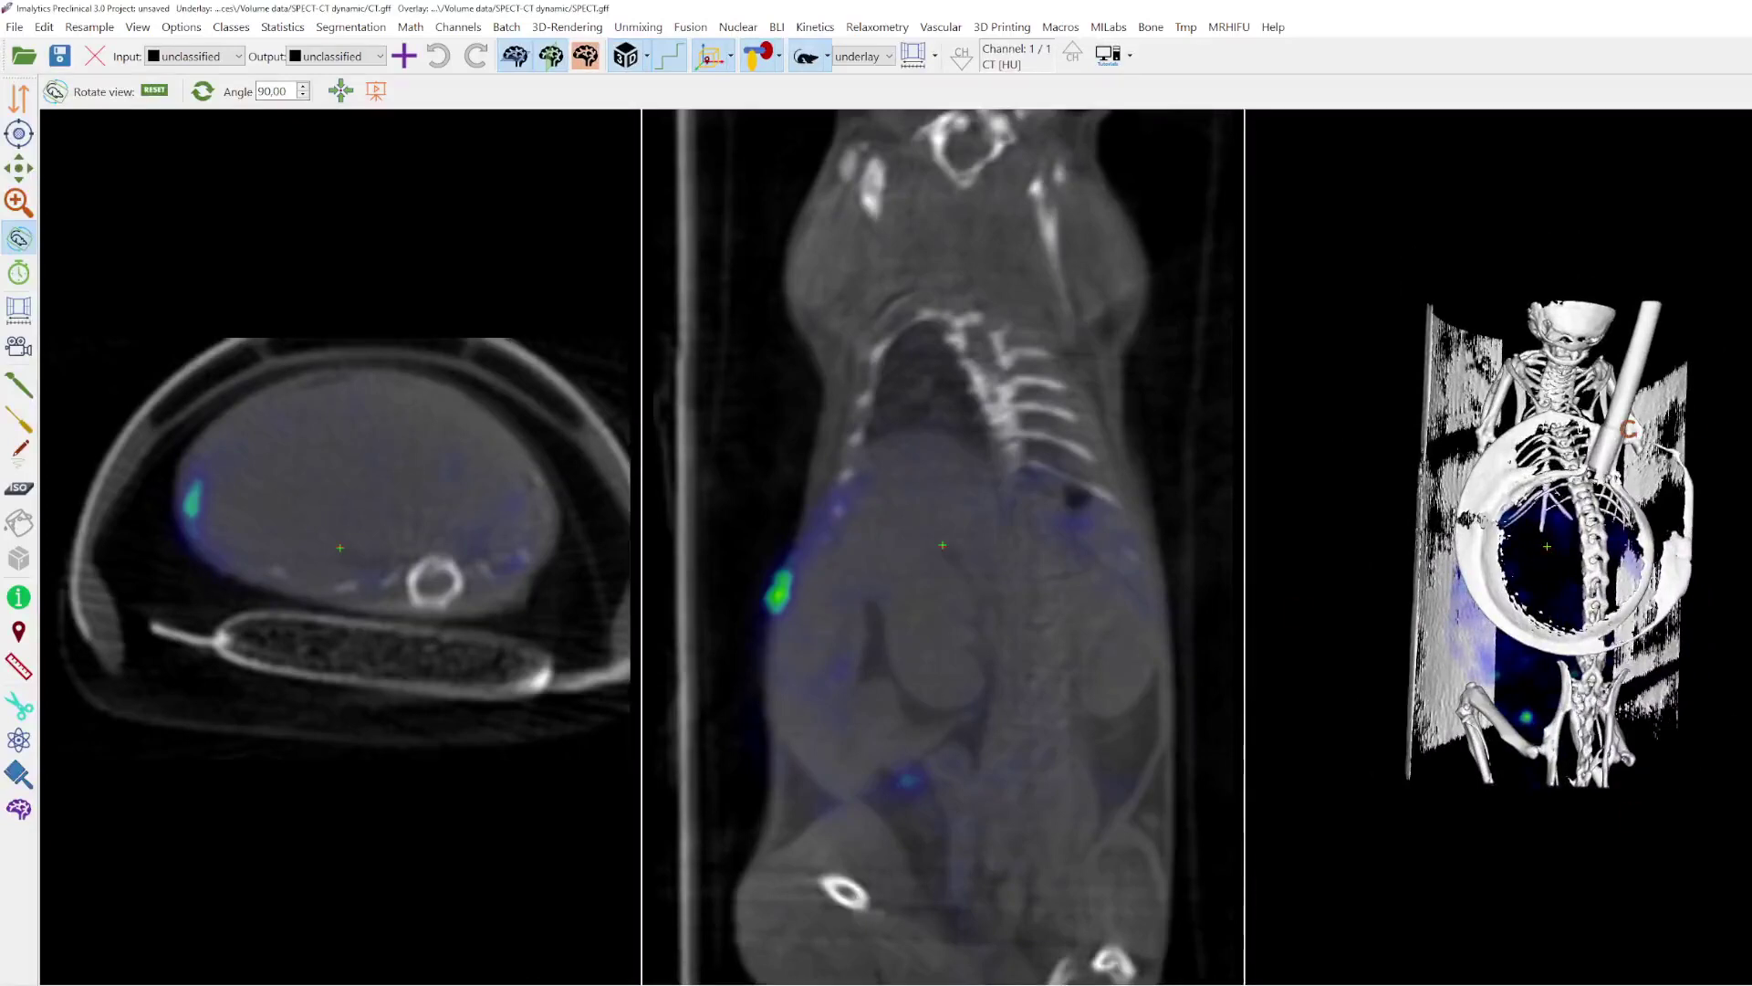
Step: Make the overlay the active layer and step forward through the SPECT time frames from the first to the sixth
click(862, 57)
click(856, 92)
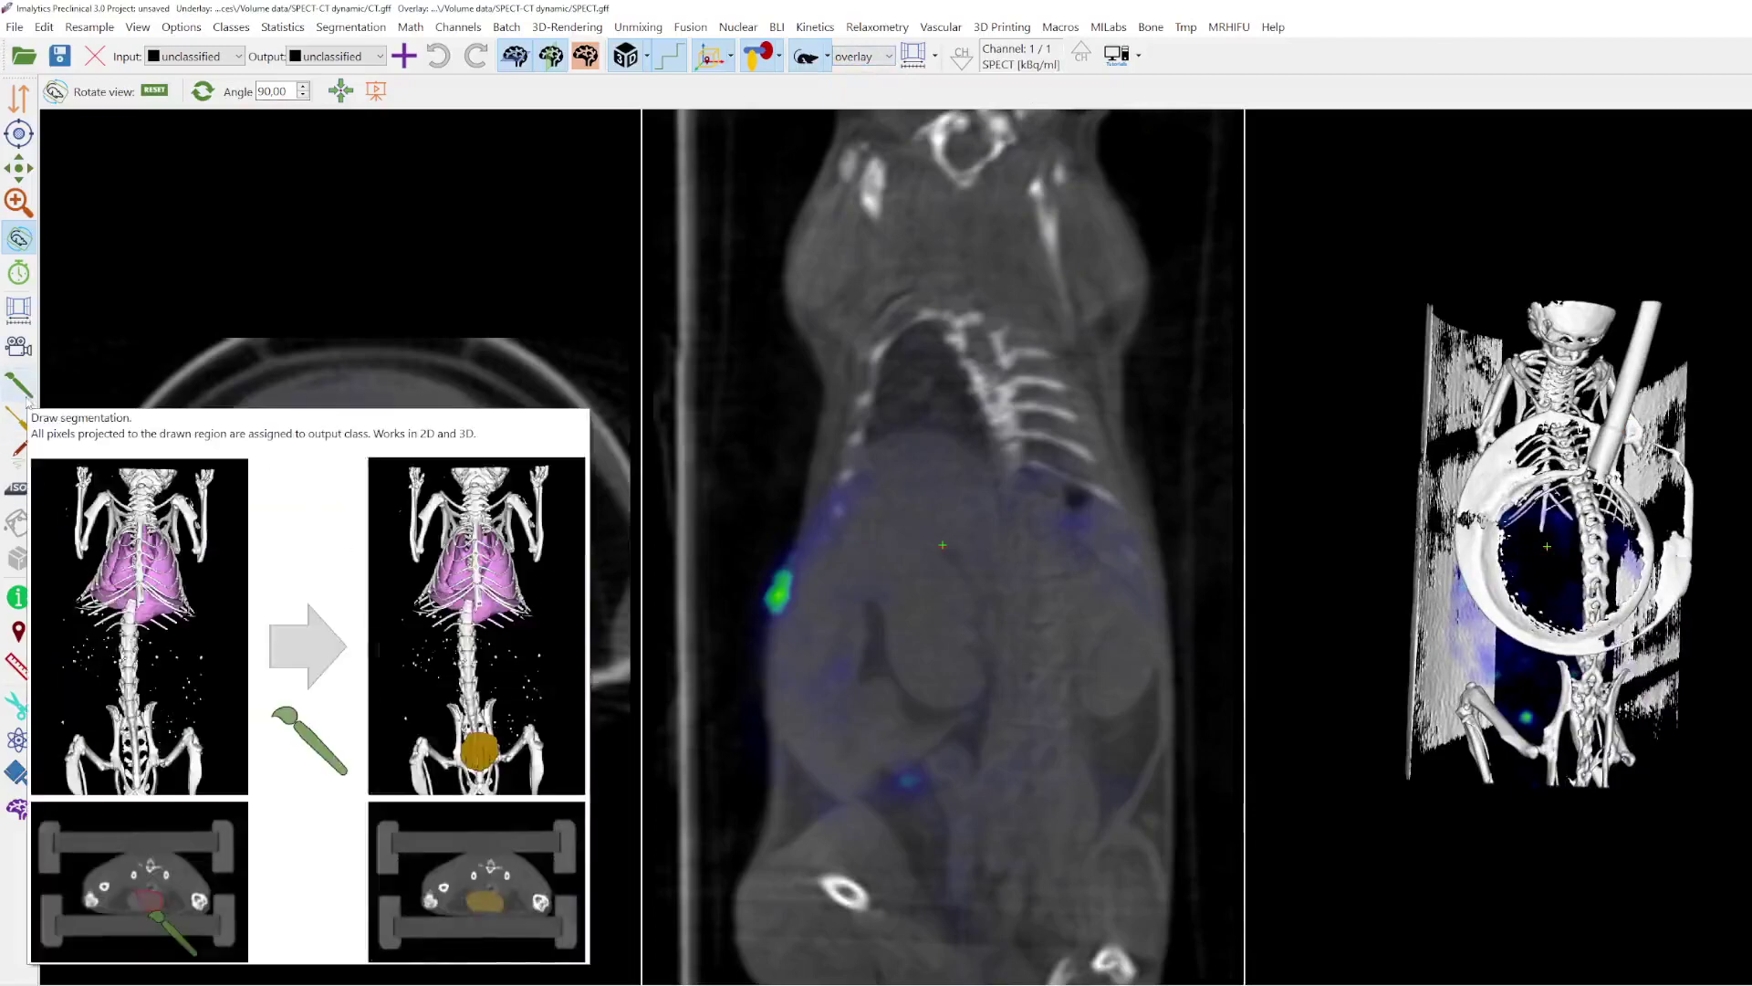
click(19, 280)
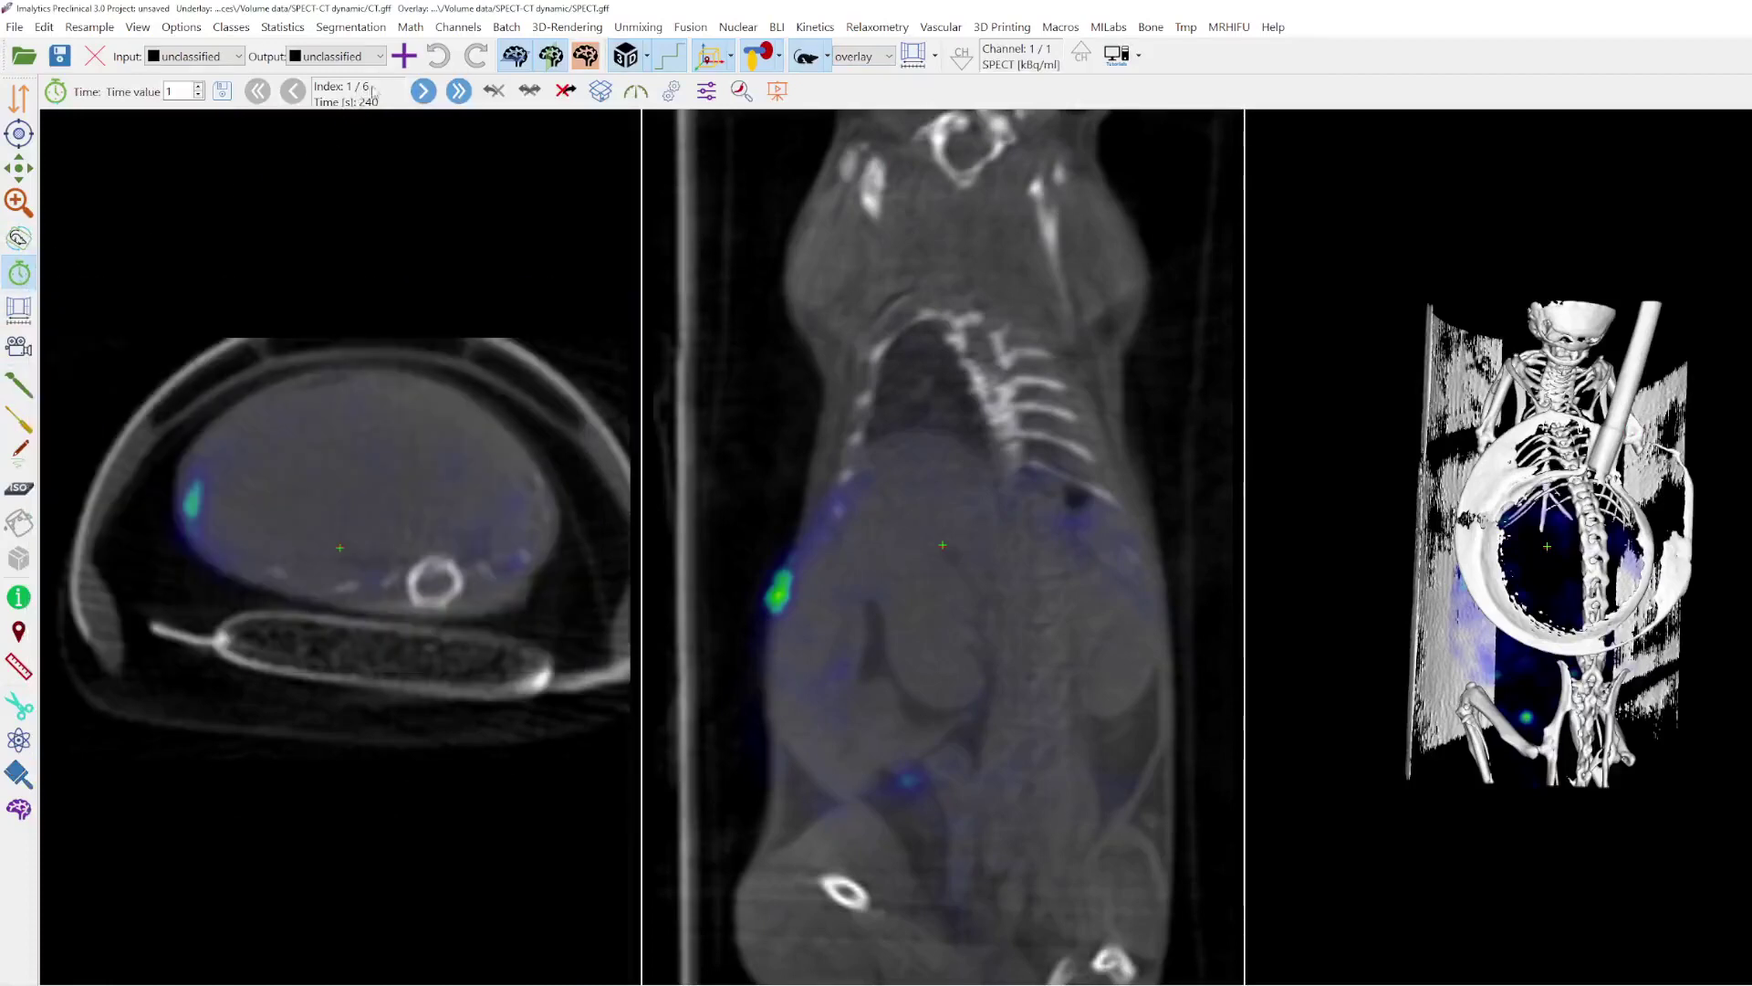
click(423, 91)
click(424, 92)
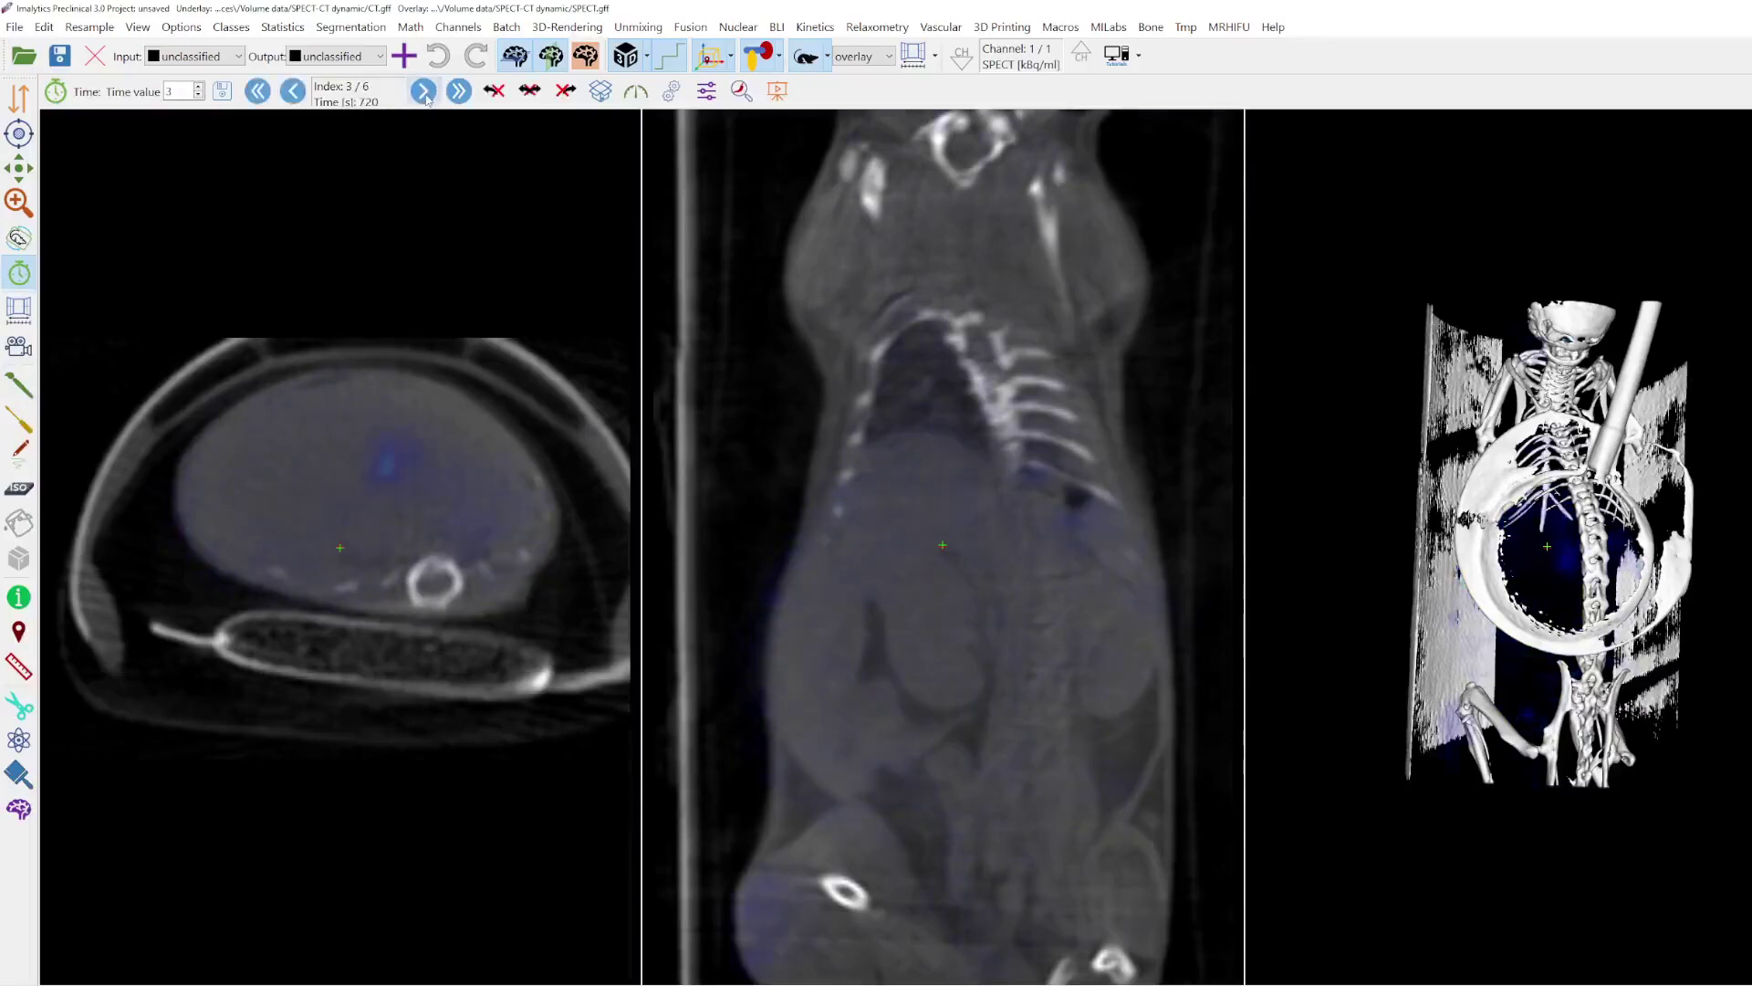
click(423, 92)
click(424, 91)
click(424, 91)
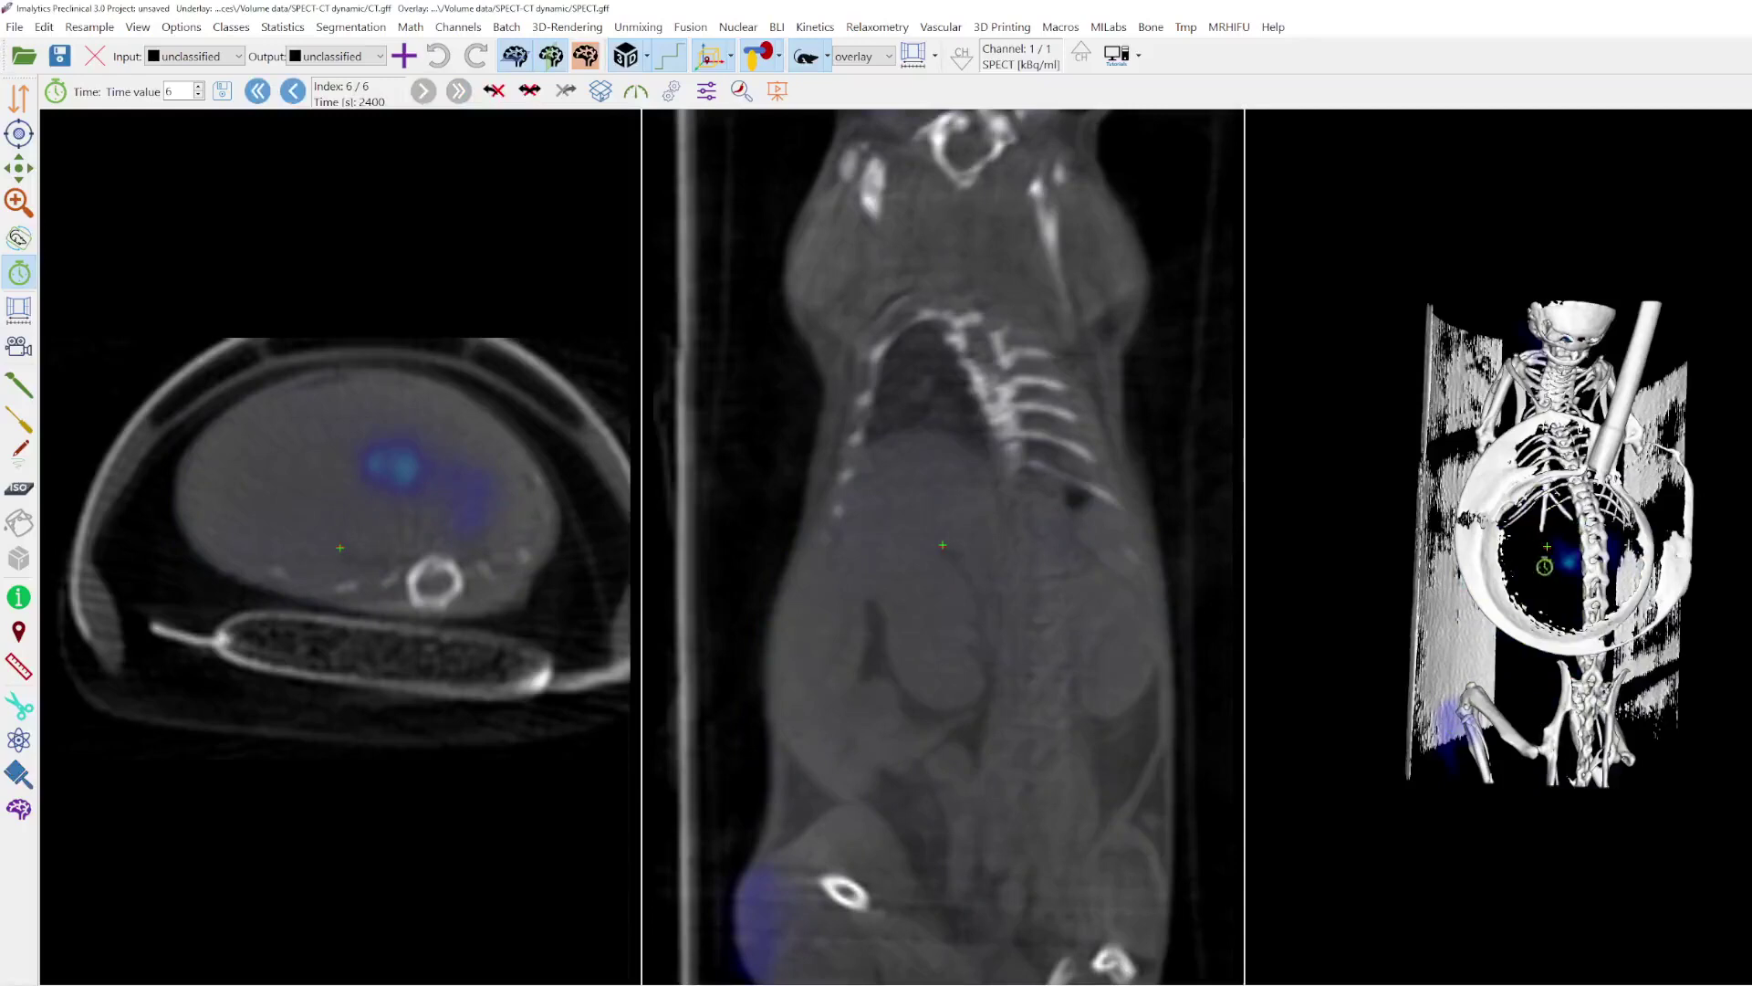
Step: Tilt the 3D view toward the head, step back to an early SPECT time frame and replay the frames through the last one
click(19, 238)
drag(1425, 568, 1460, 630)
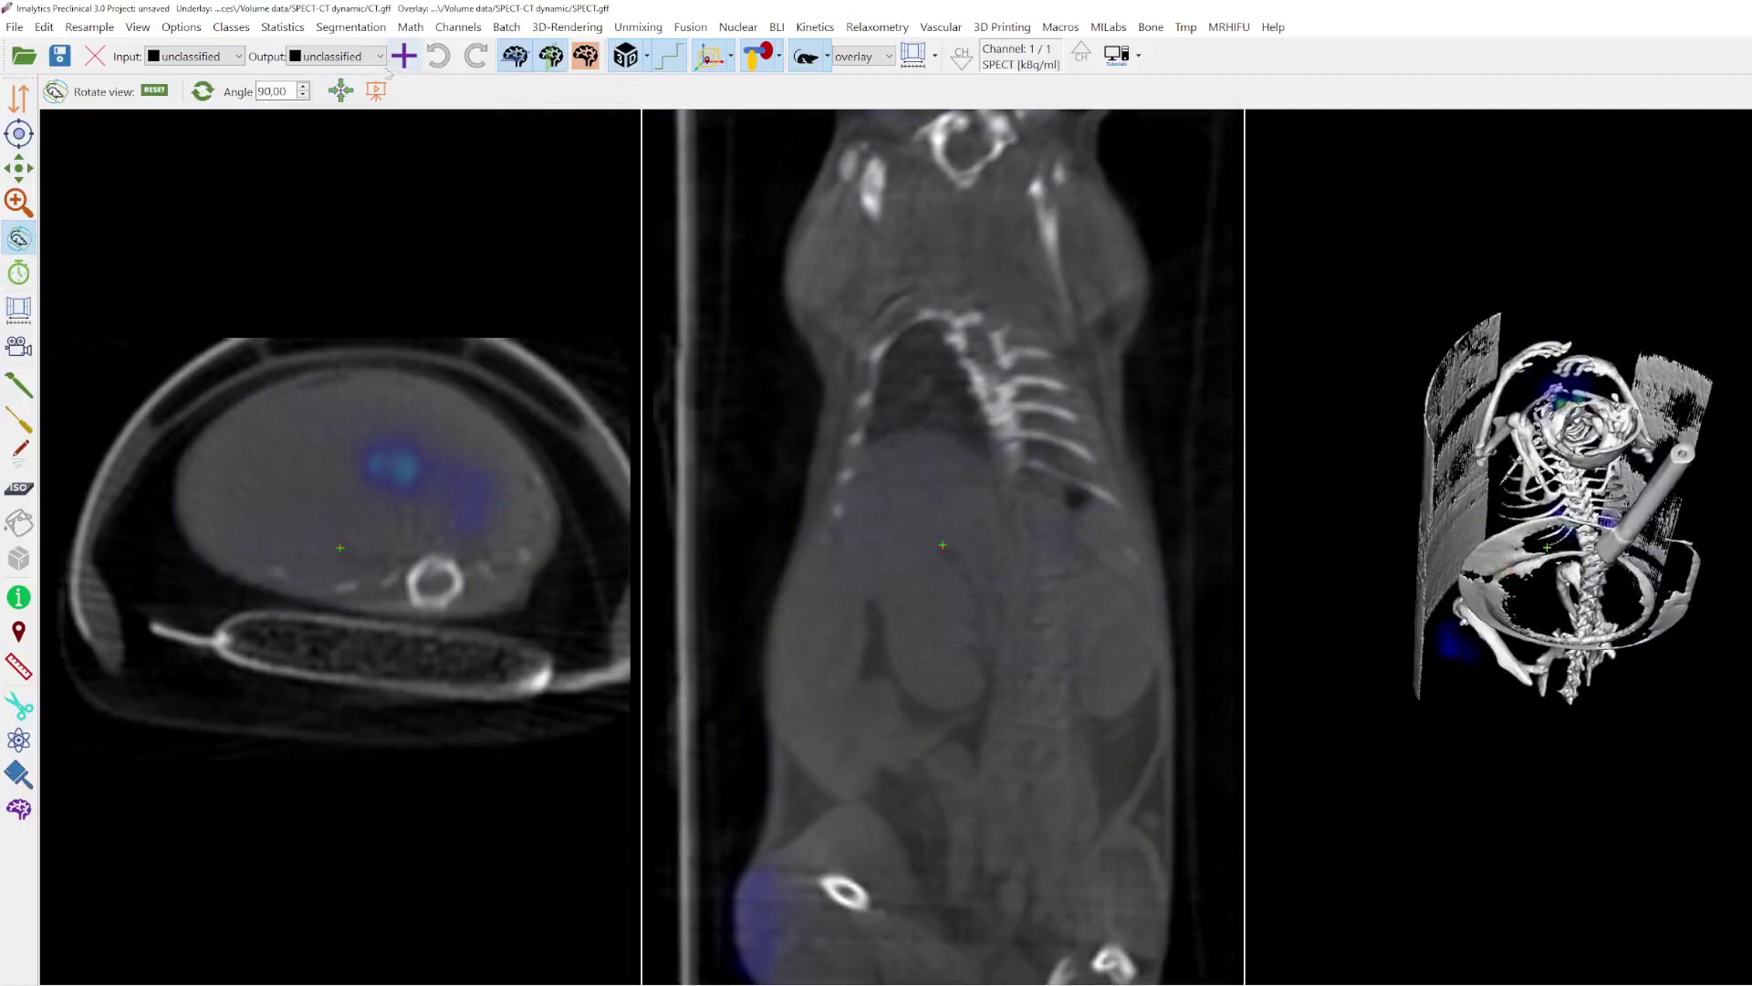
click(19, 273)
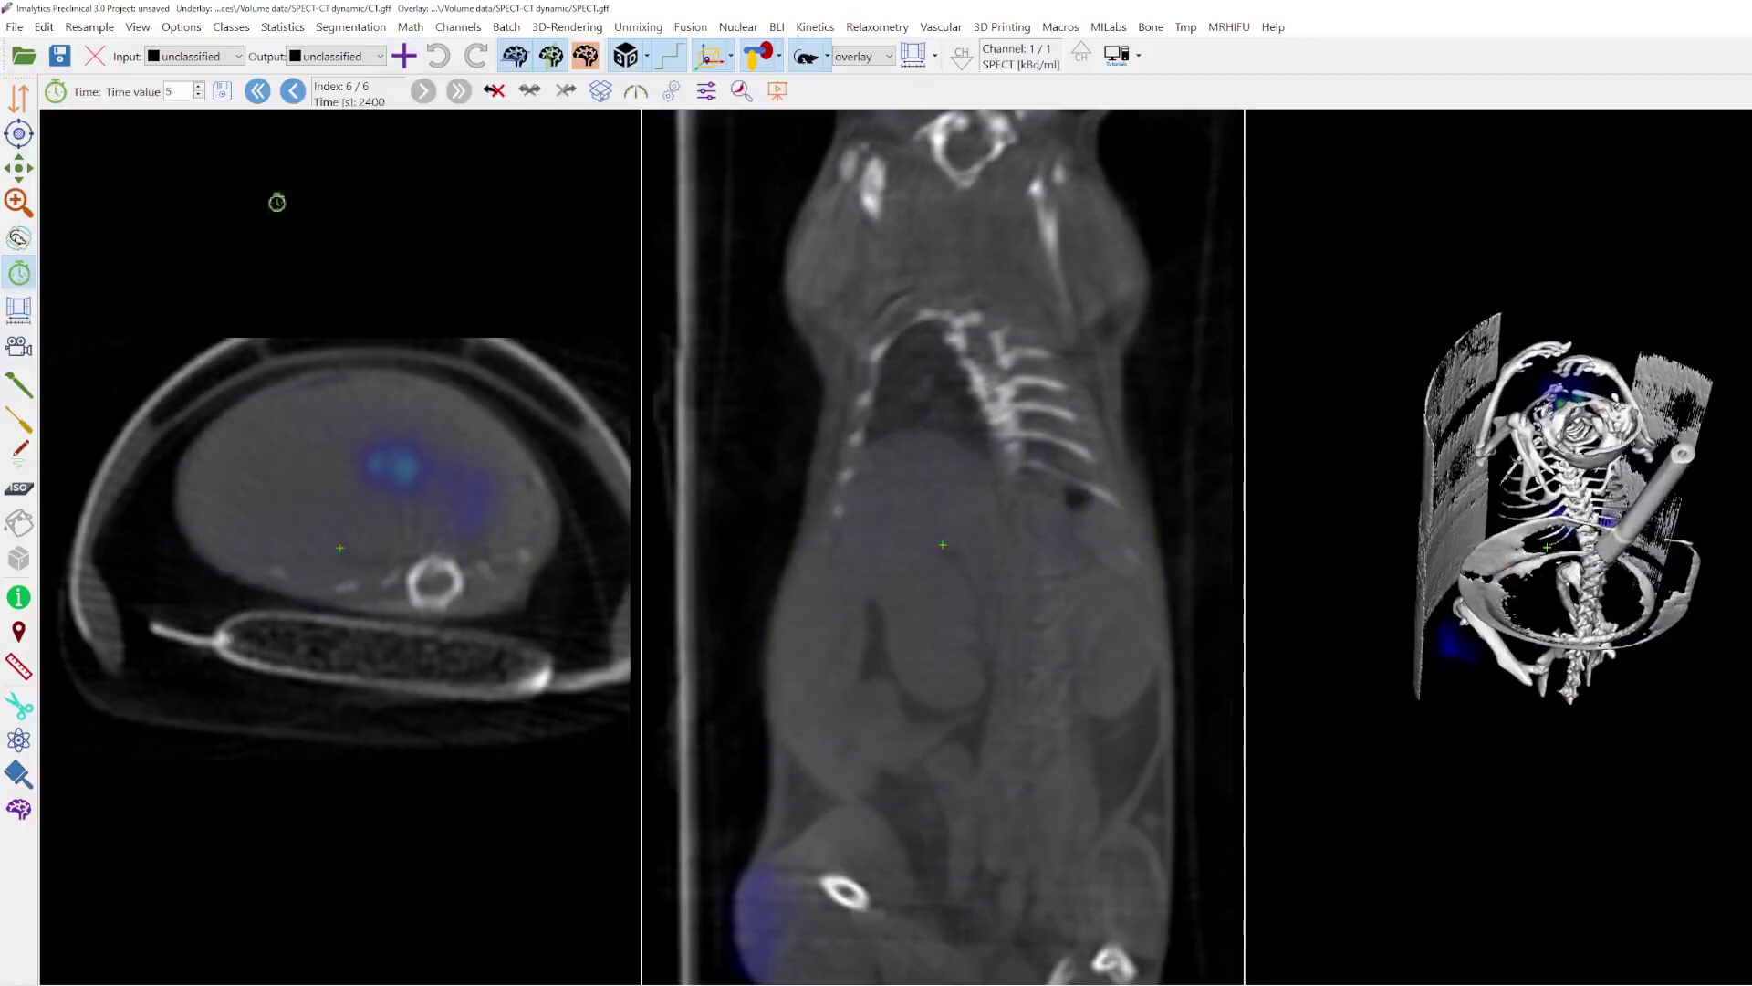
click(294, 94)
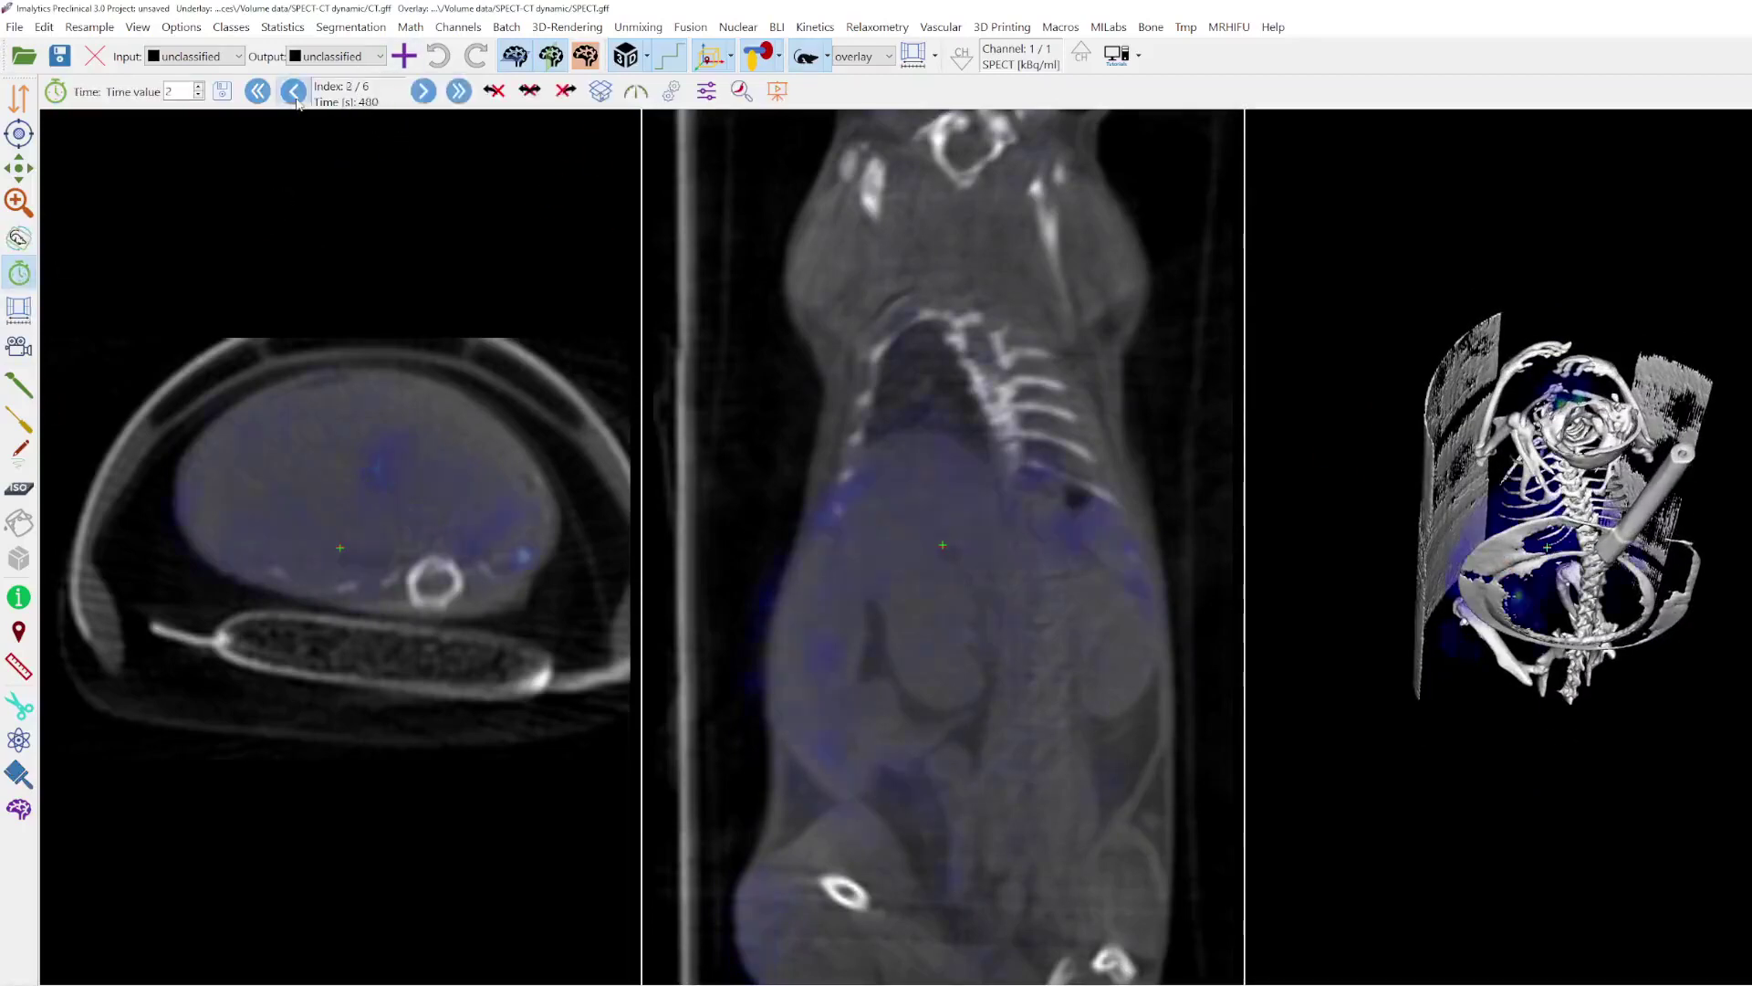
click(423, 93)
click(422, 93)
click(422, 93)
click(423, 93)
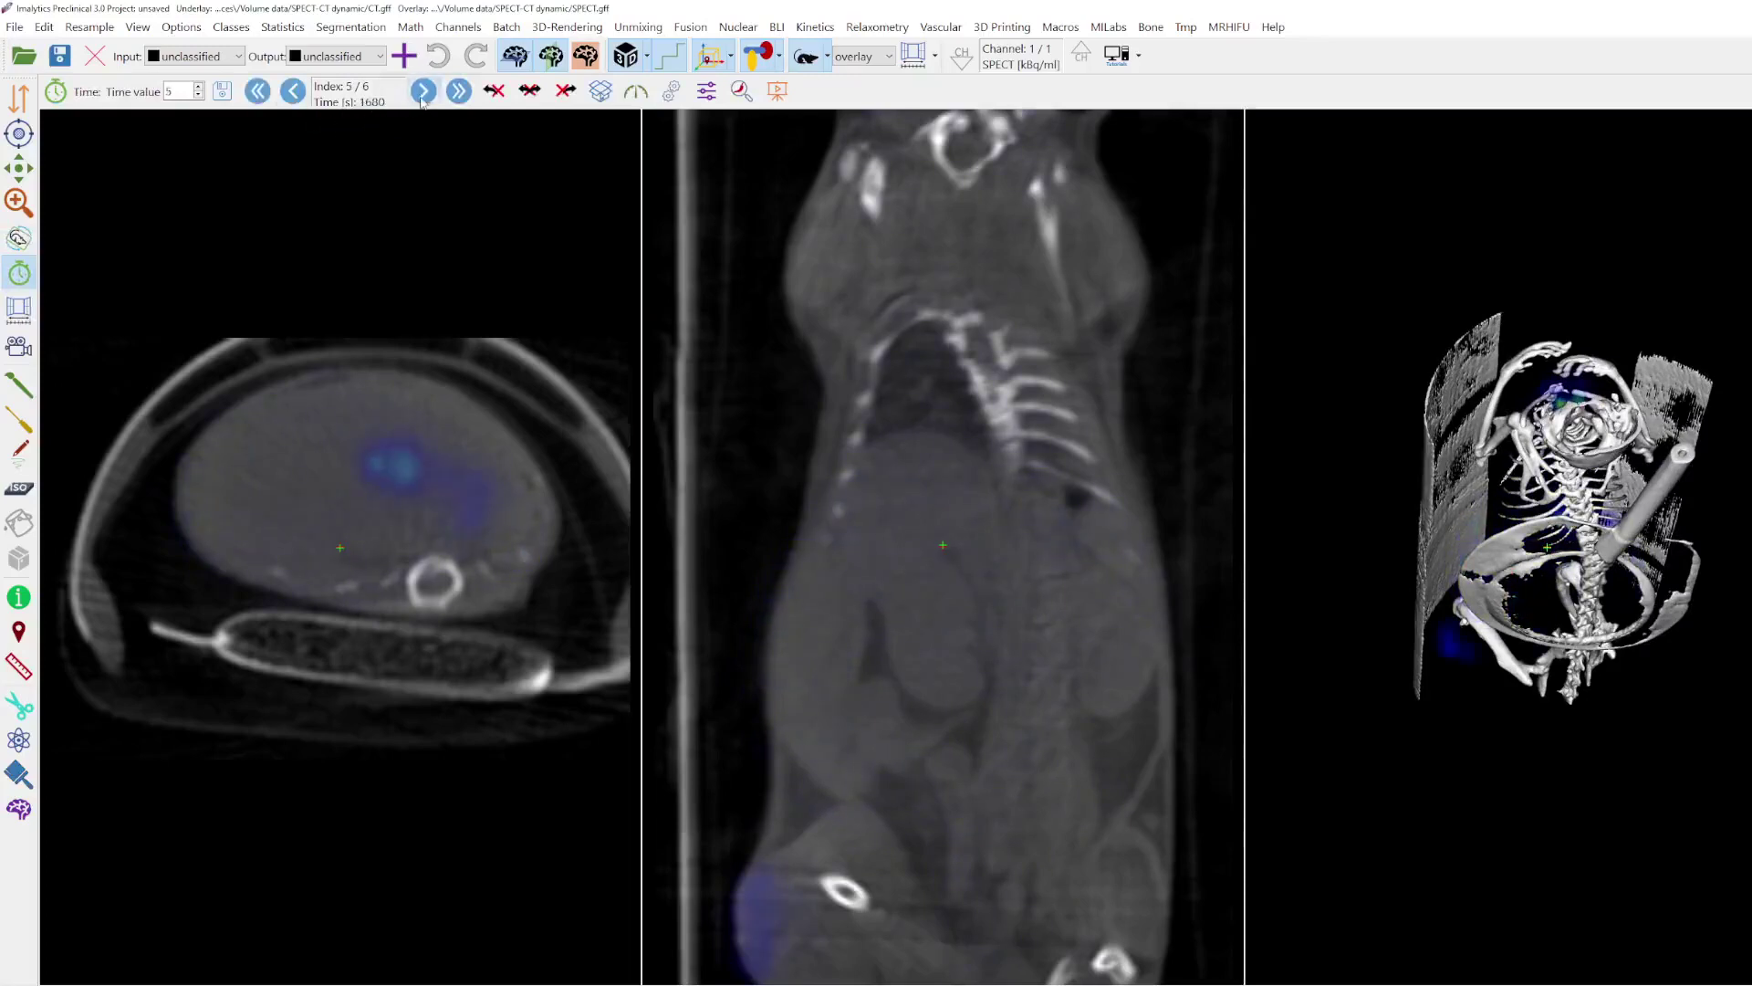
click(423, 94)
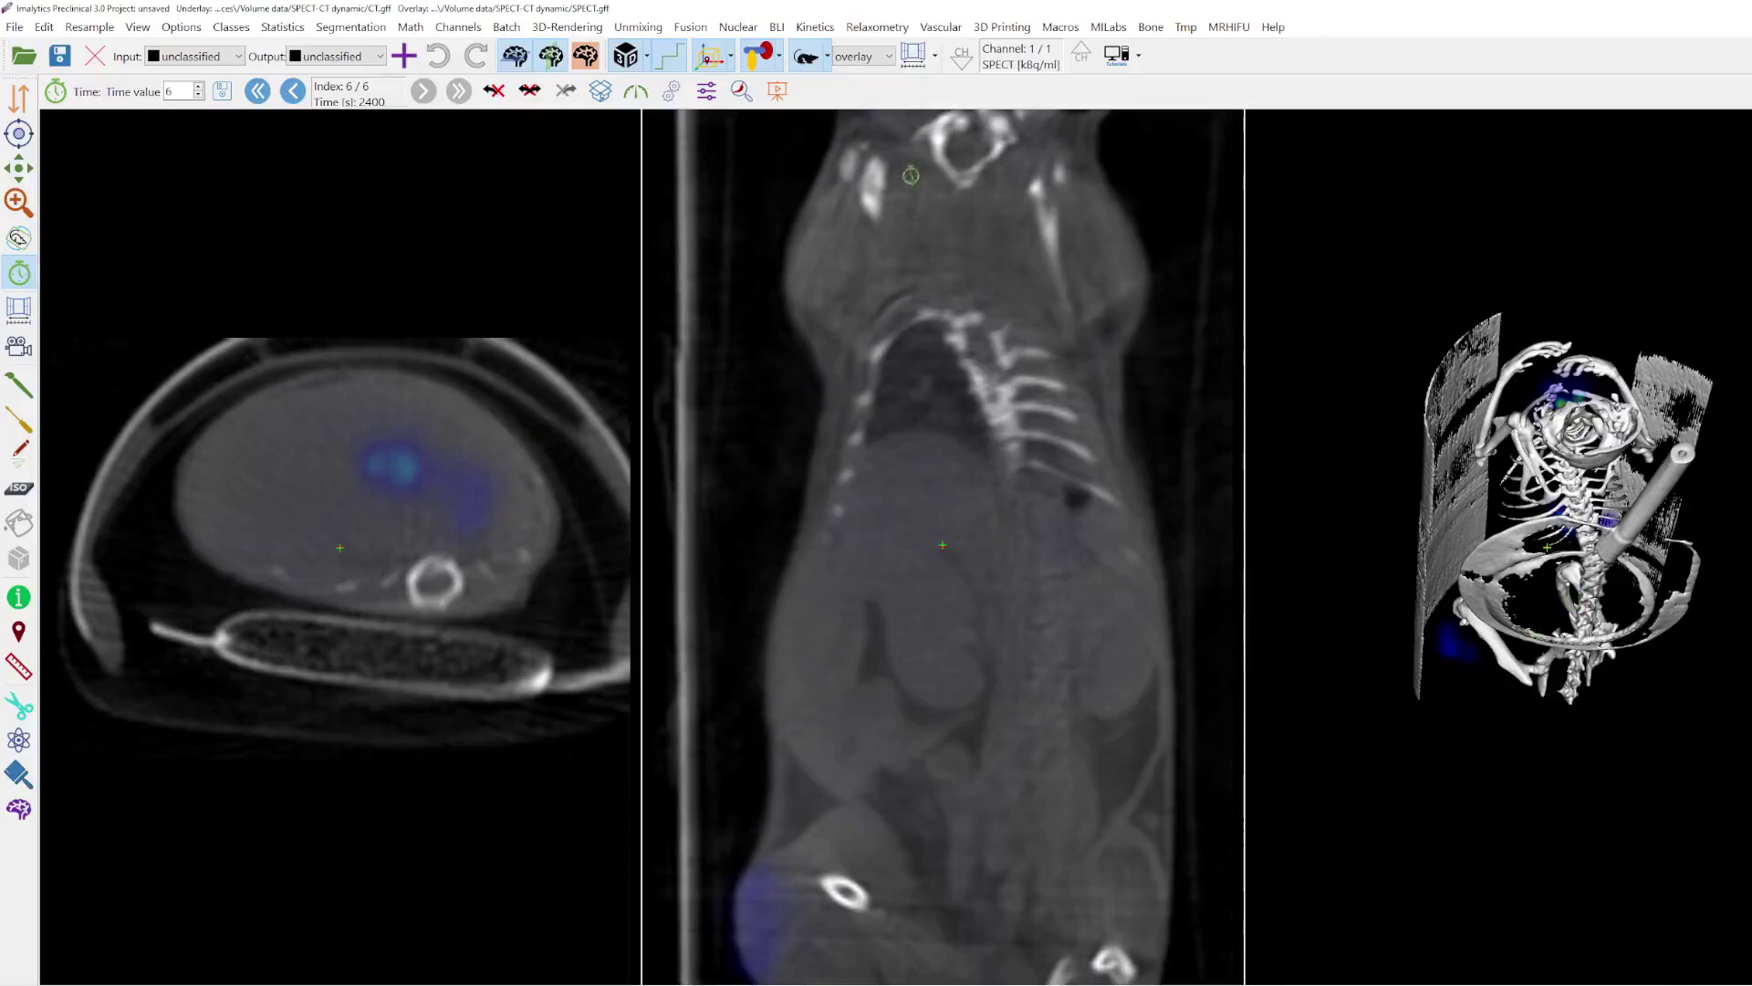
Step: Make the CT underlay the active layer and use the ISO tool to segment the ring's upper-left part in 3D into a new class named Pad
click(863, 58)
click(858, 75)
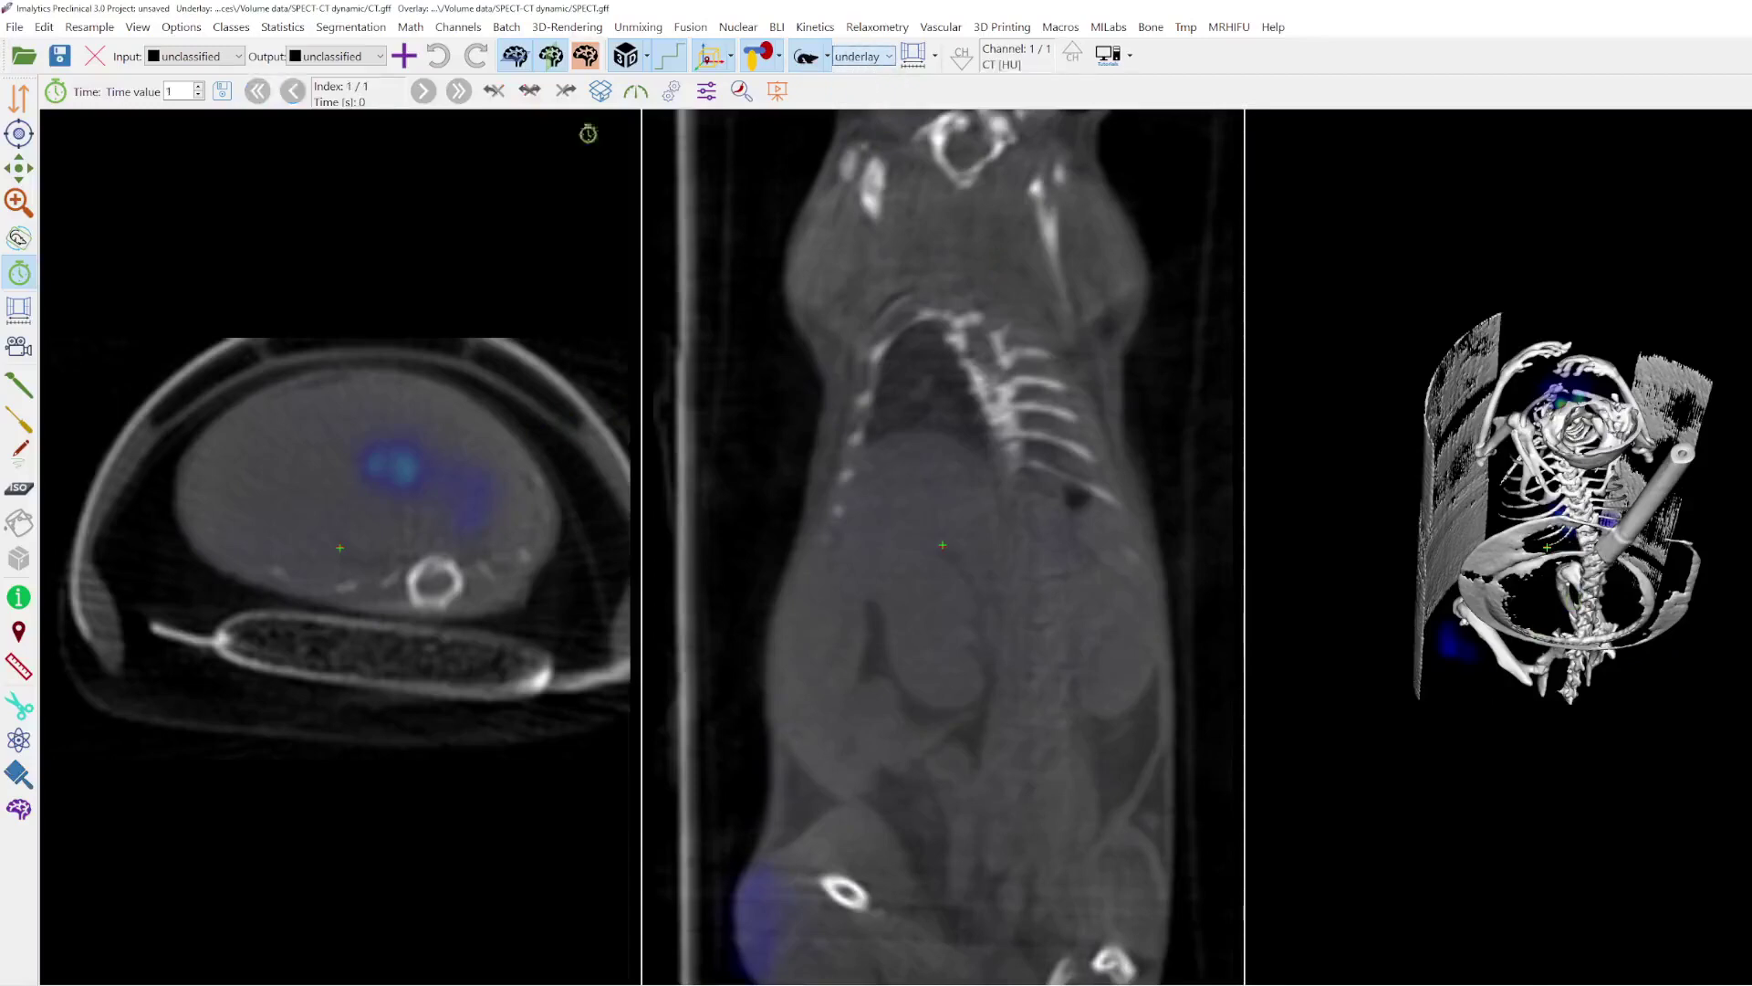
click(18, 239)
drag(1397, 570, 1342, 617)
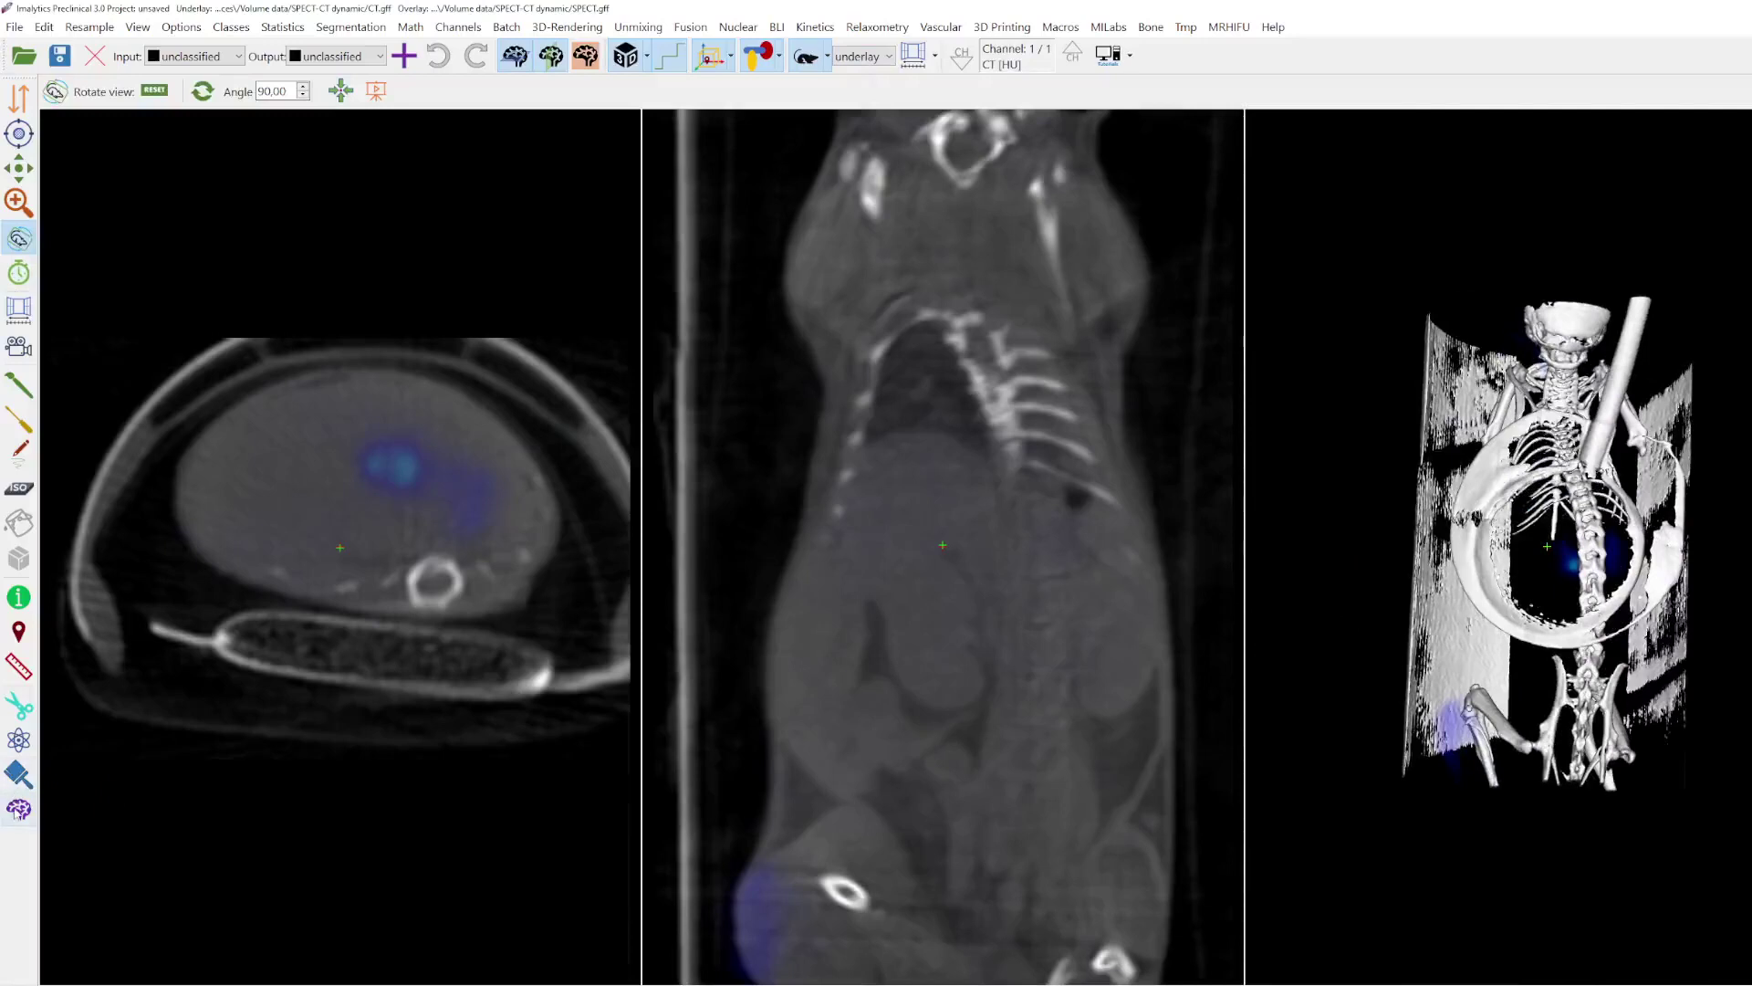
click(20, 491)
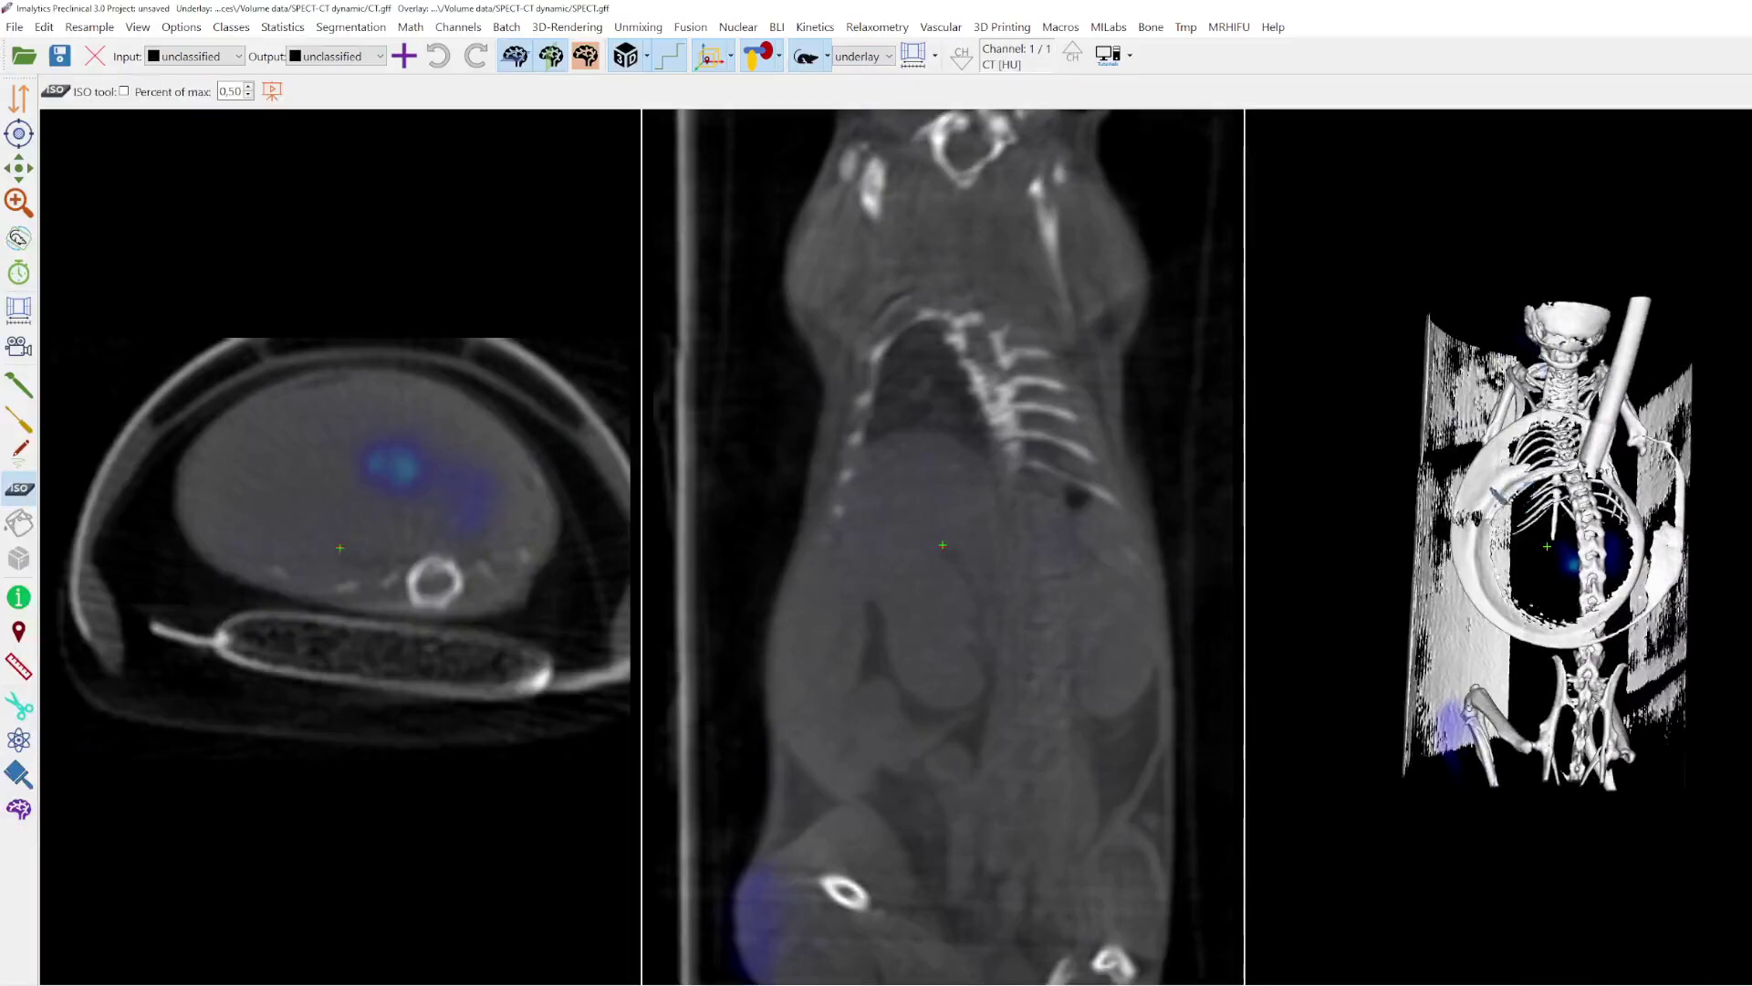
click(1495, 494)
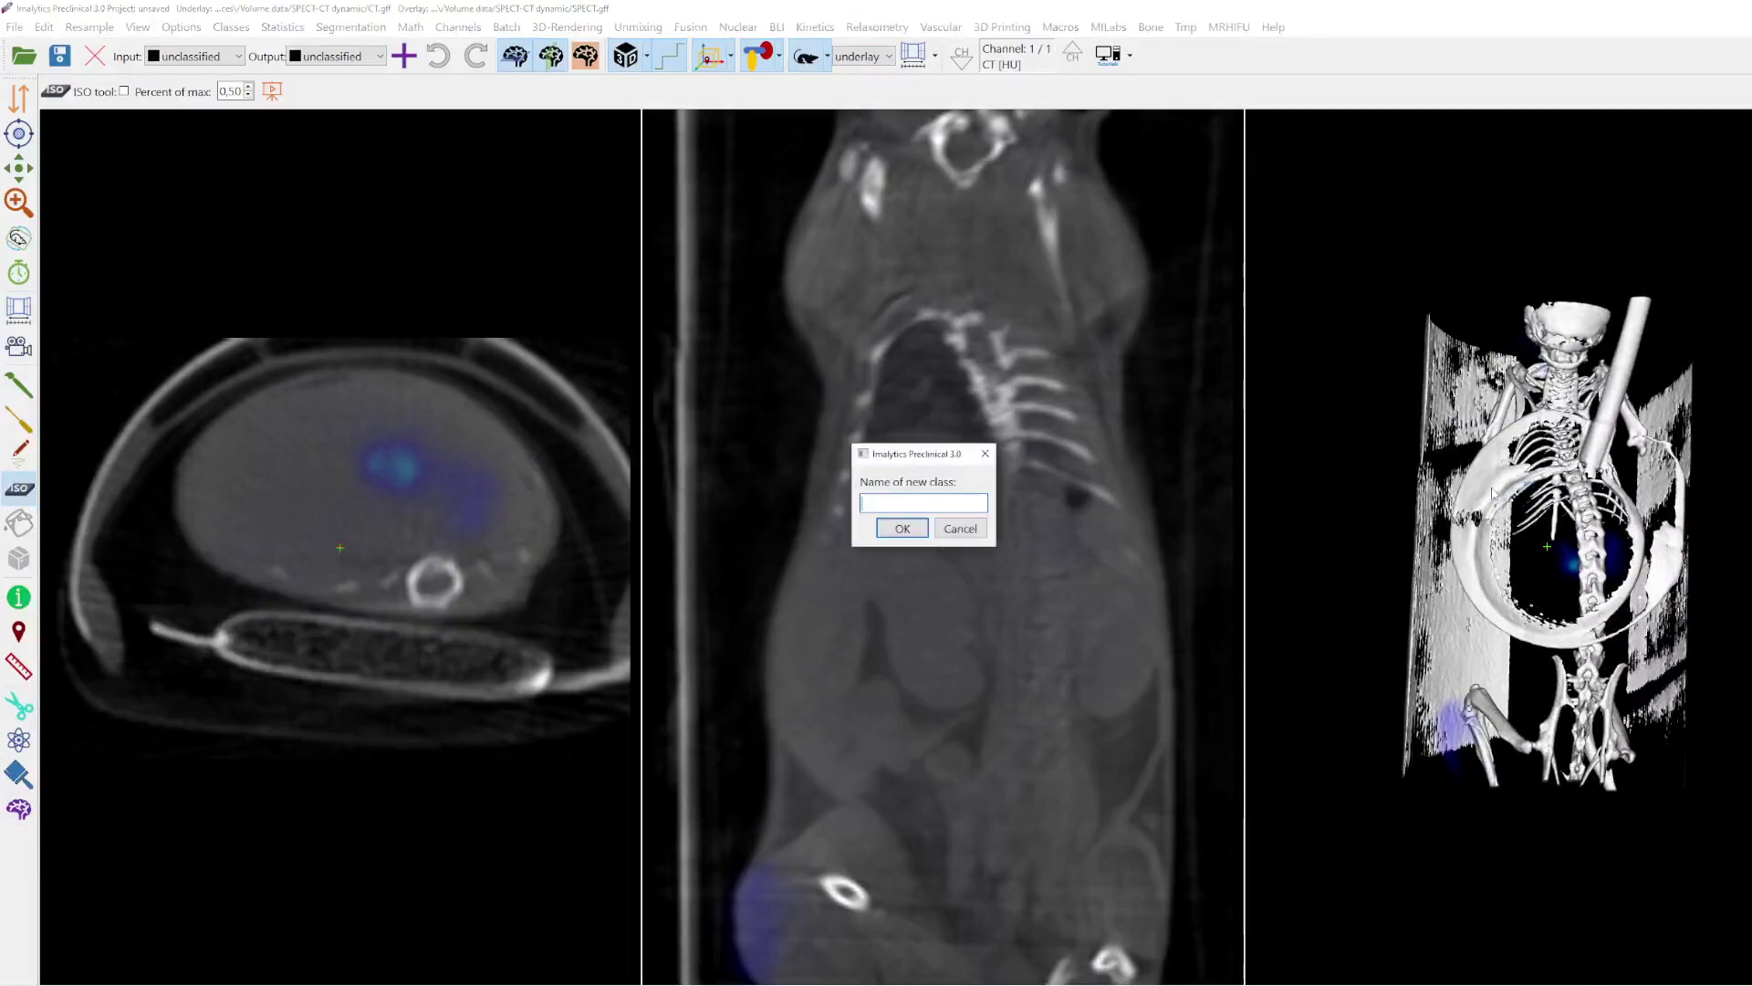
text(Pad)
key(Return)
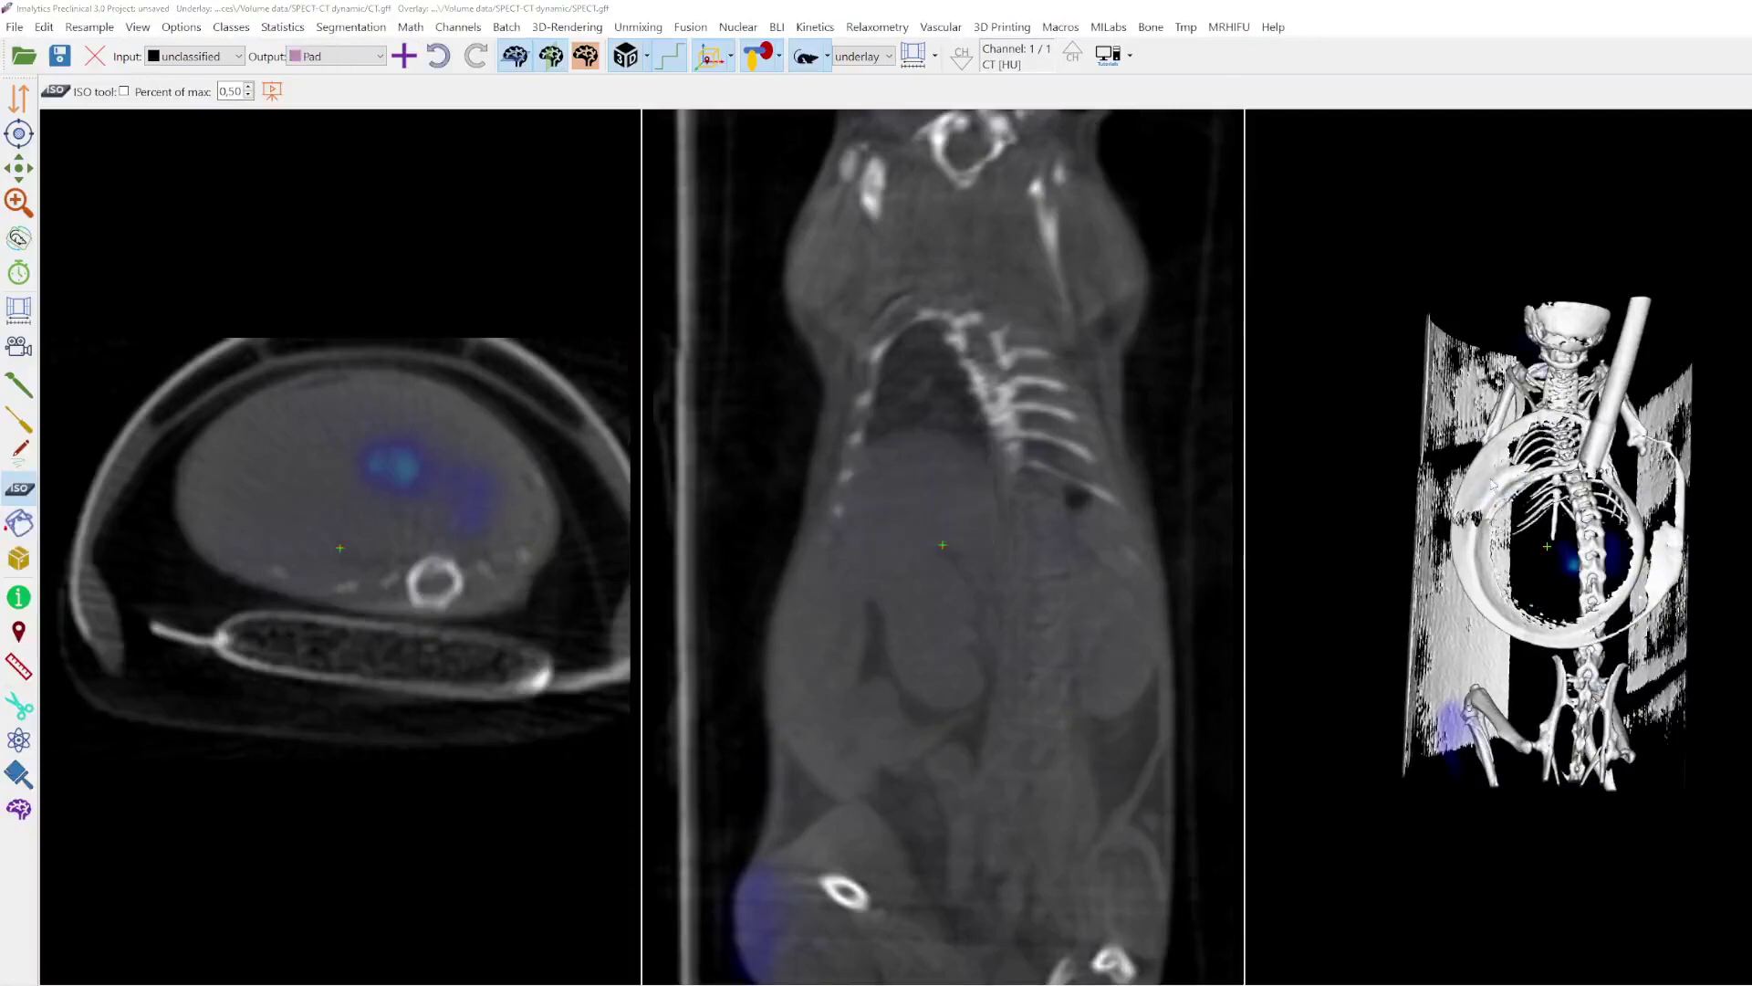
click(1282, 288)
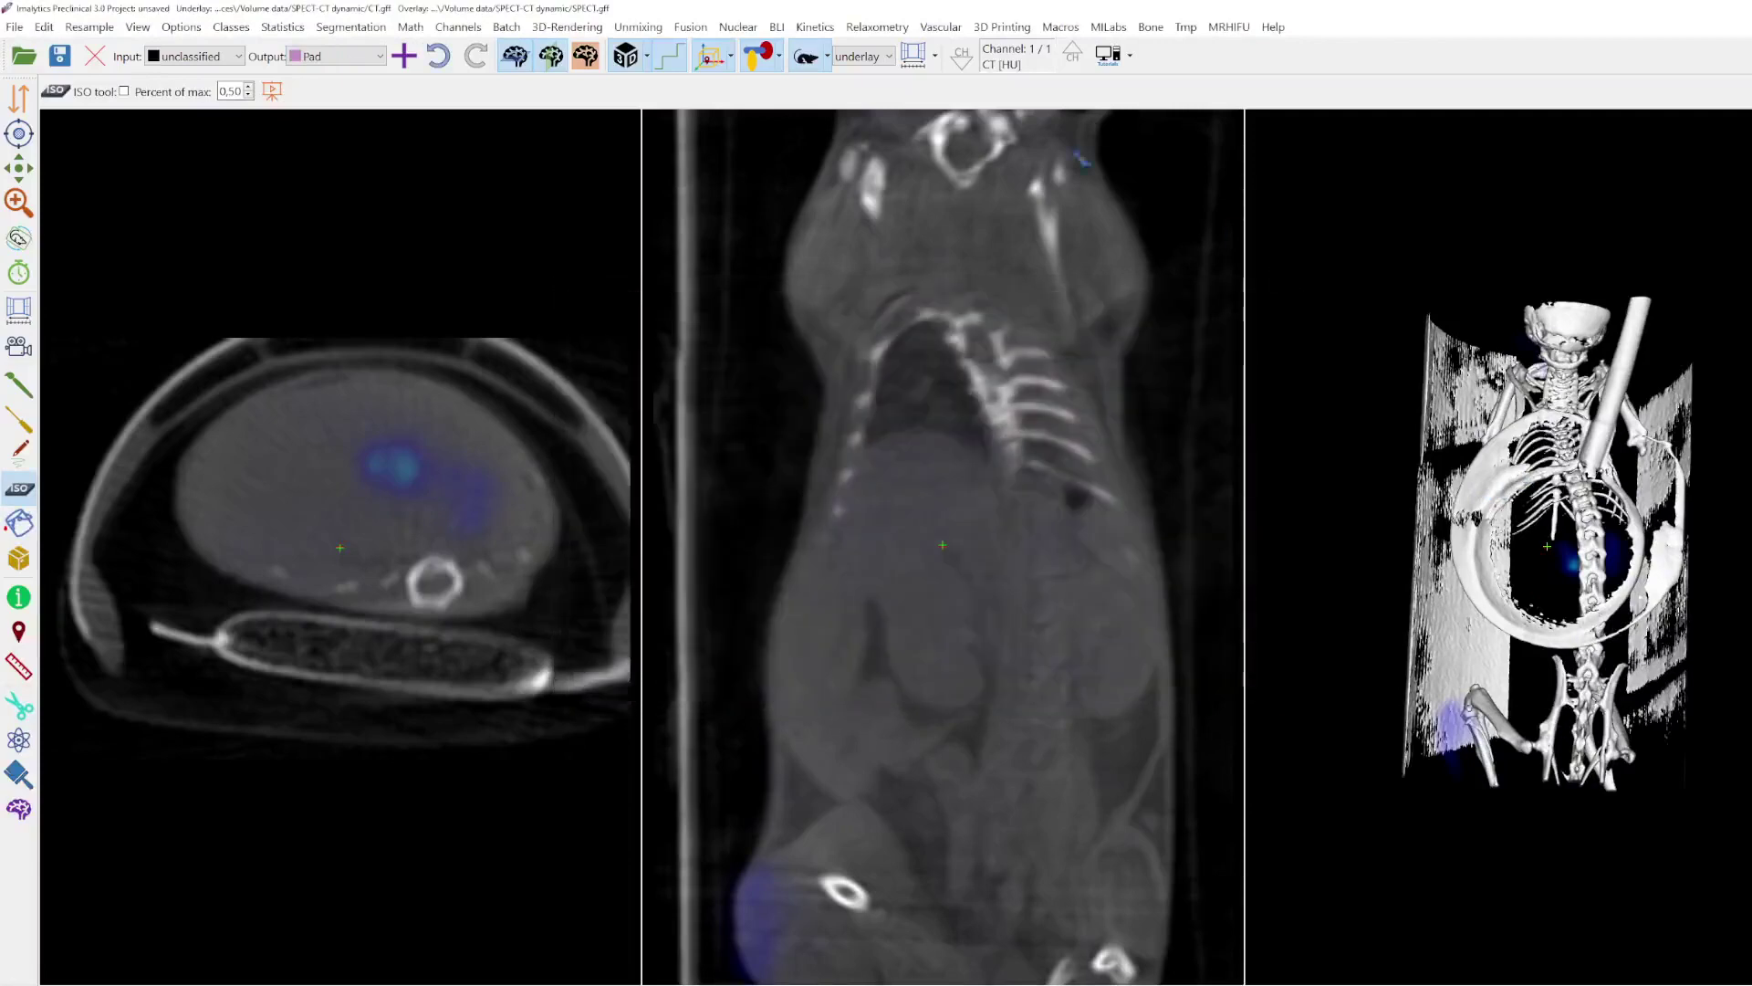
Step: Add the lower-left part of the ring to the Pad class, checking the segmentation with the underlay hidden
click(807, 58)
click(806, 59)
click(807, 58)
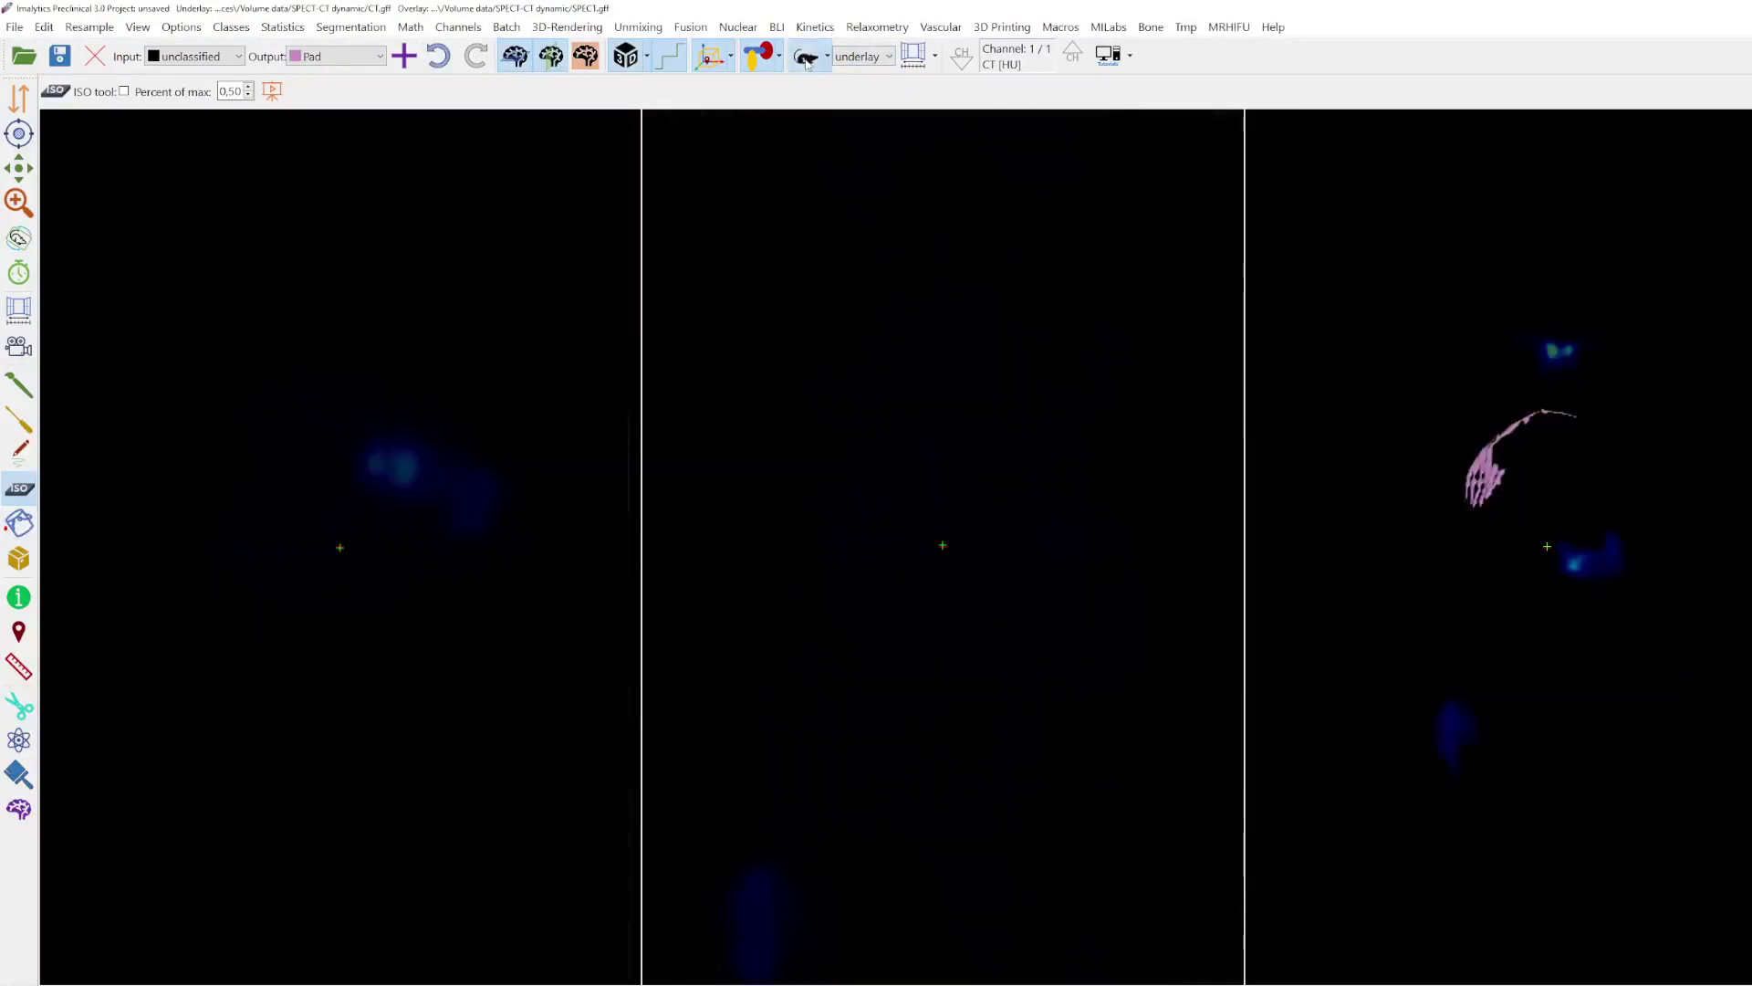
click(807, 58)
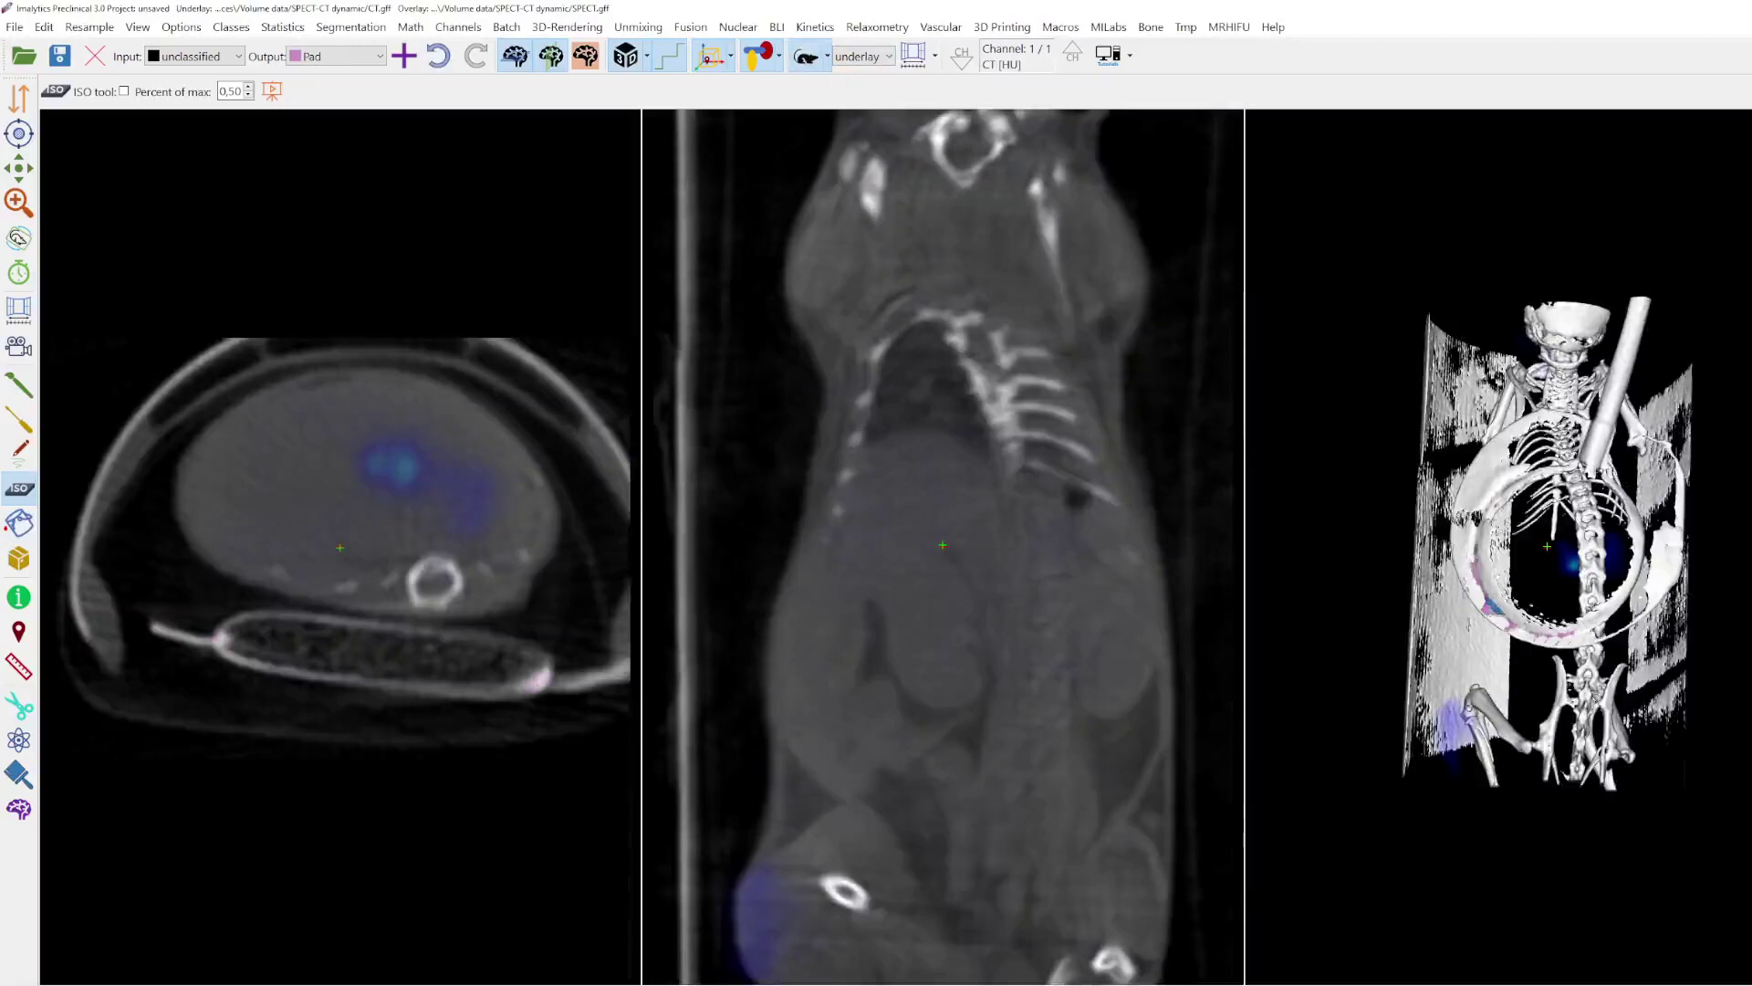
click(1640, 542)
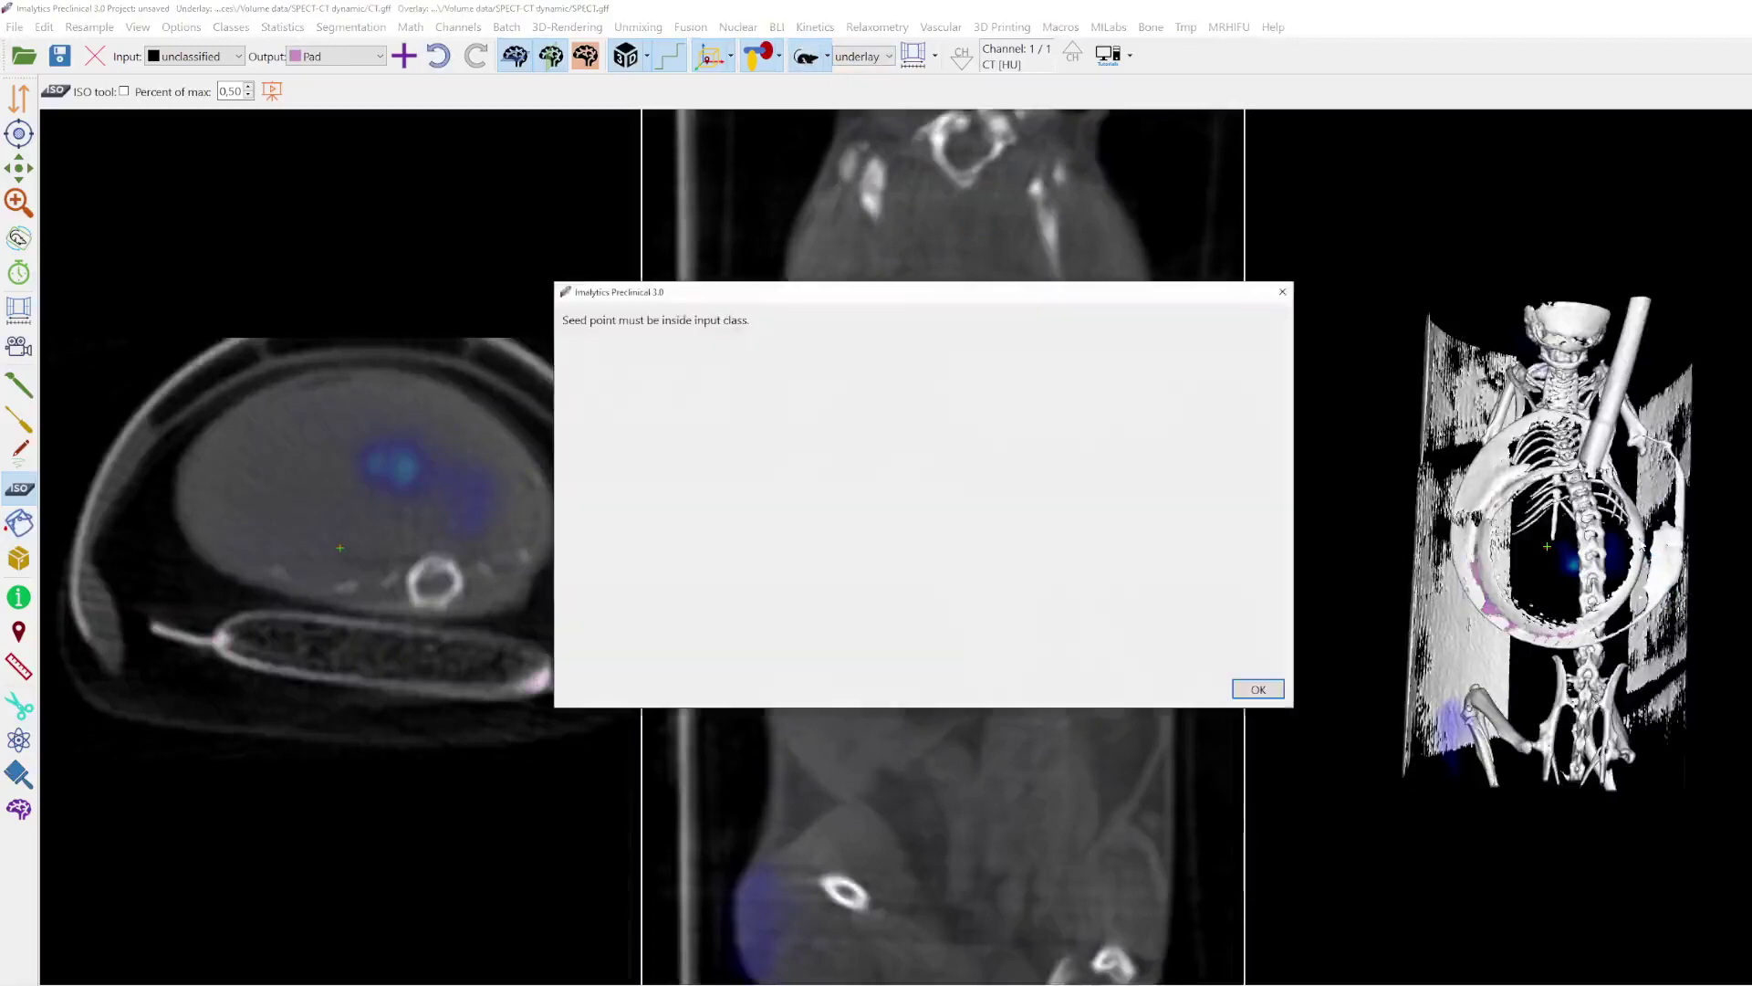
click(1282, 291)
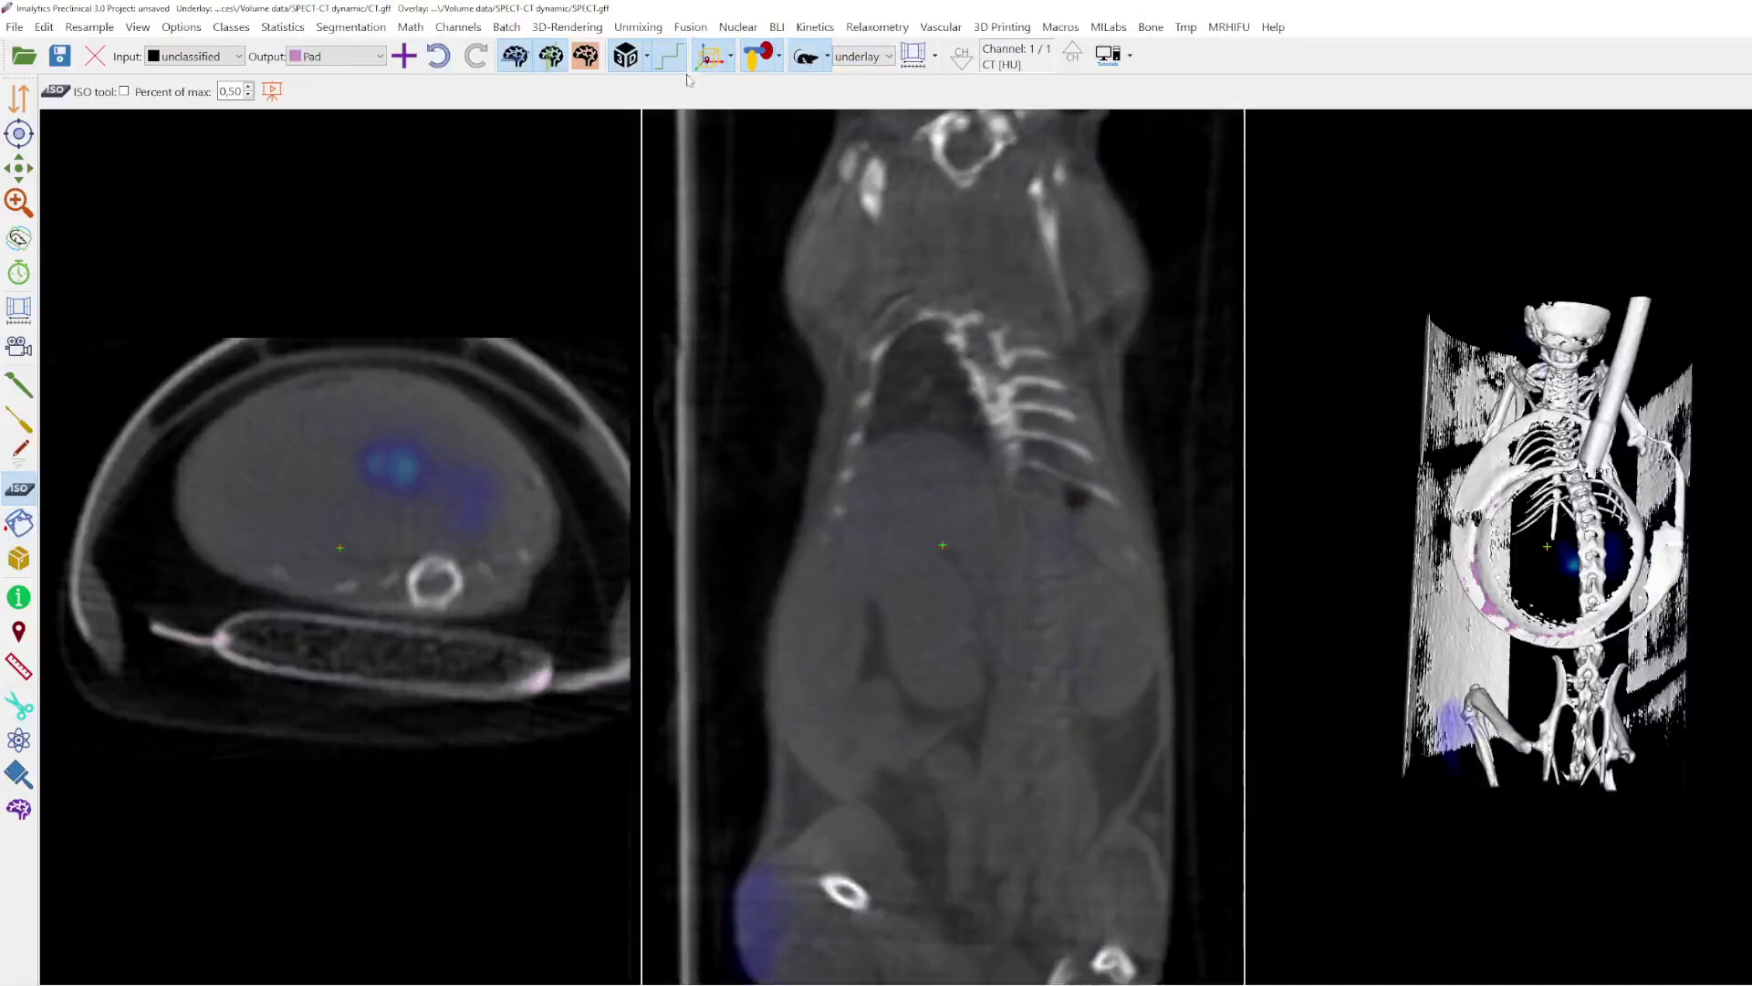
Step: Add the outer right part of the ring and the tube to the Pad class, and hide the underlay to check them
click(805, 58)
click(805, 58)
click(1657, 573)
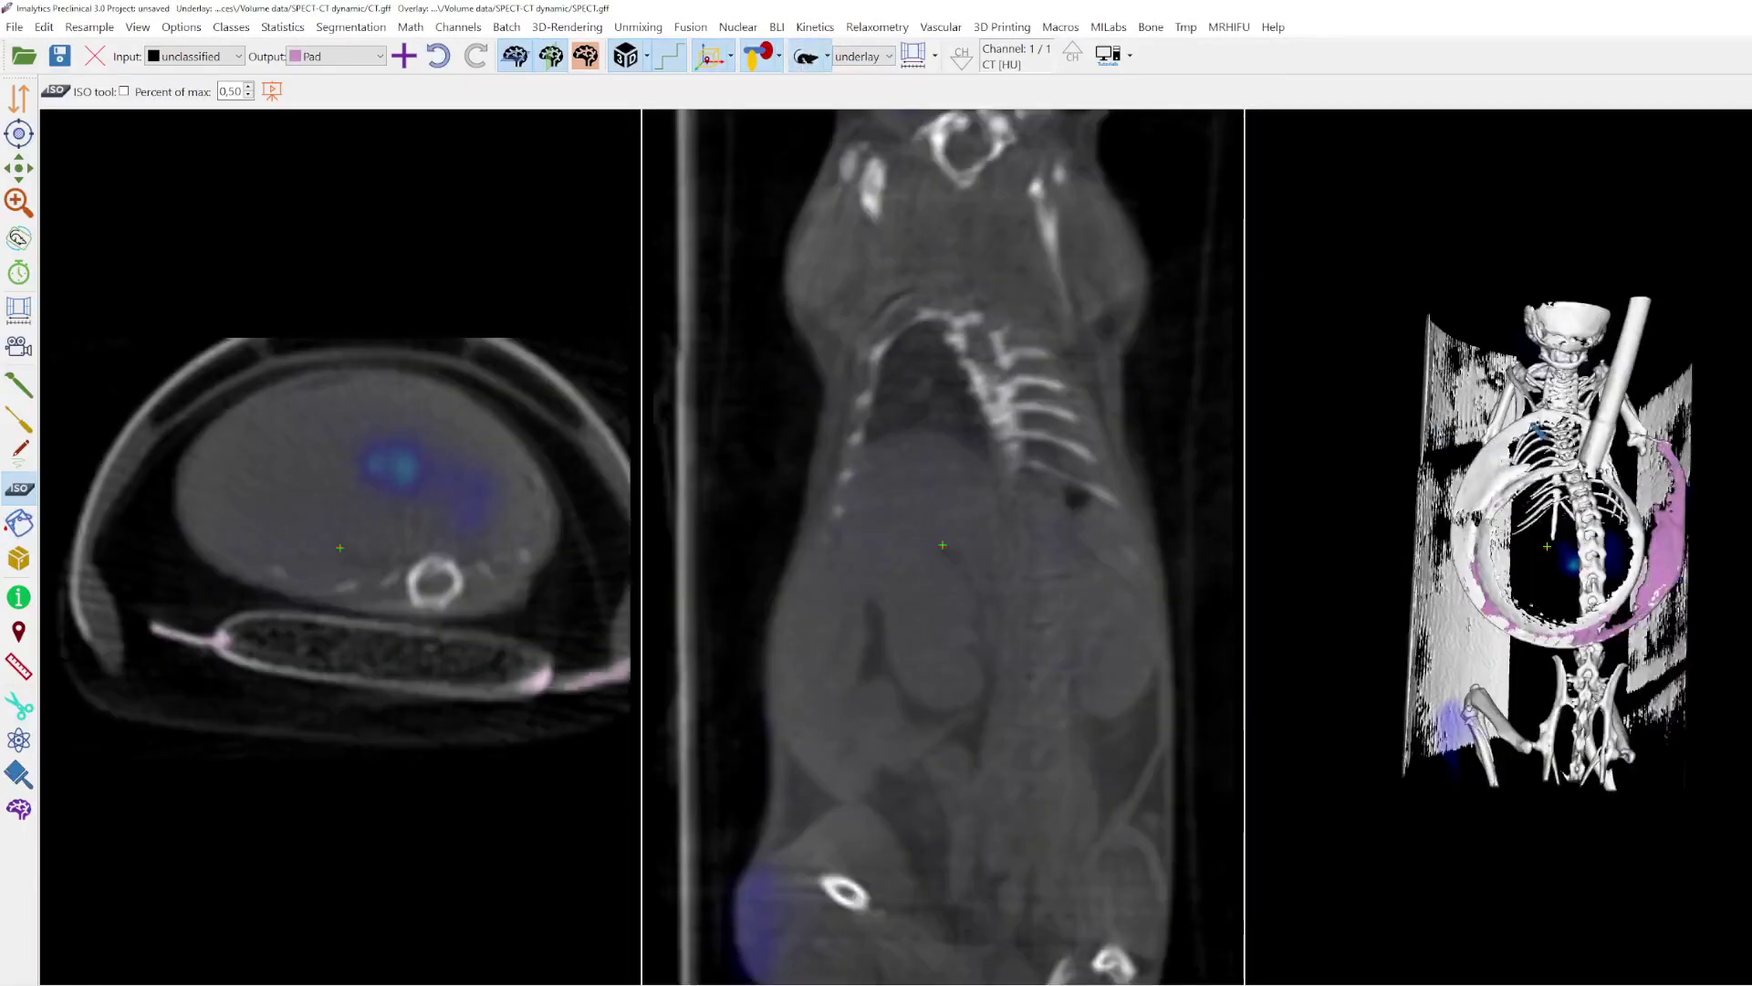
click(1539, 430)
click(1282, 291)
click(802, 60)
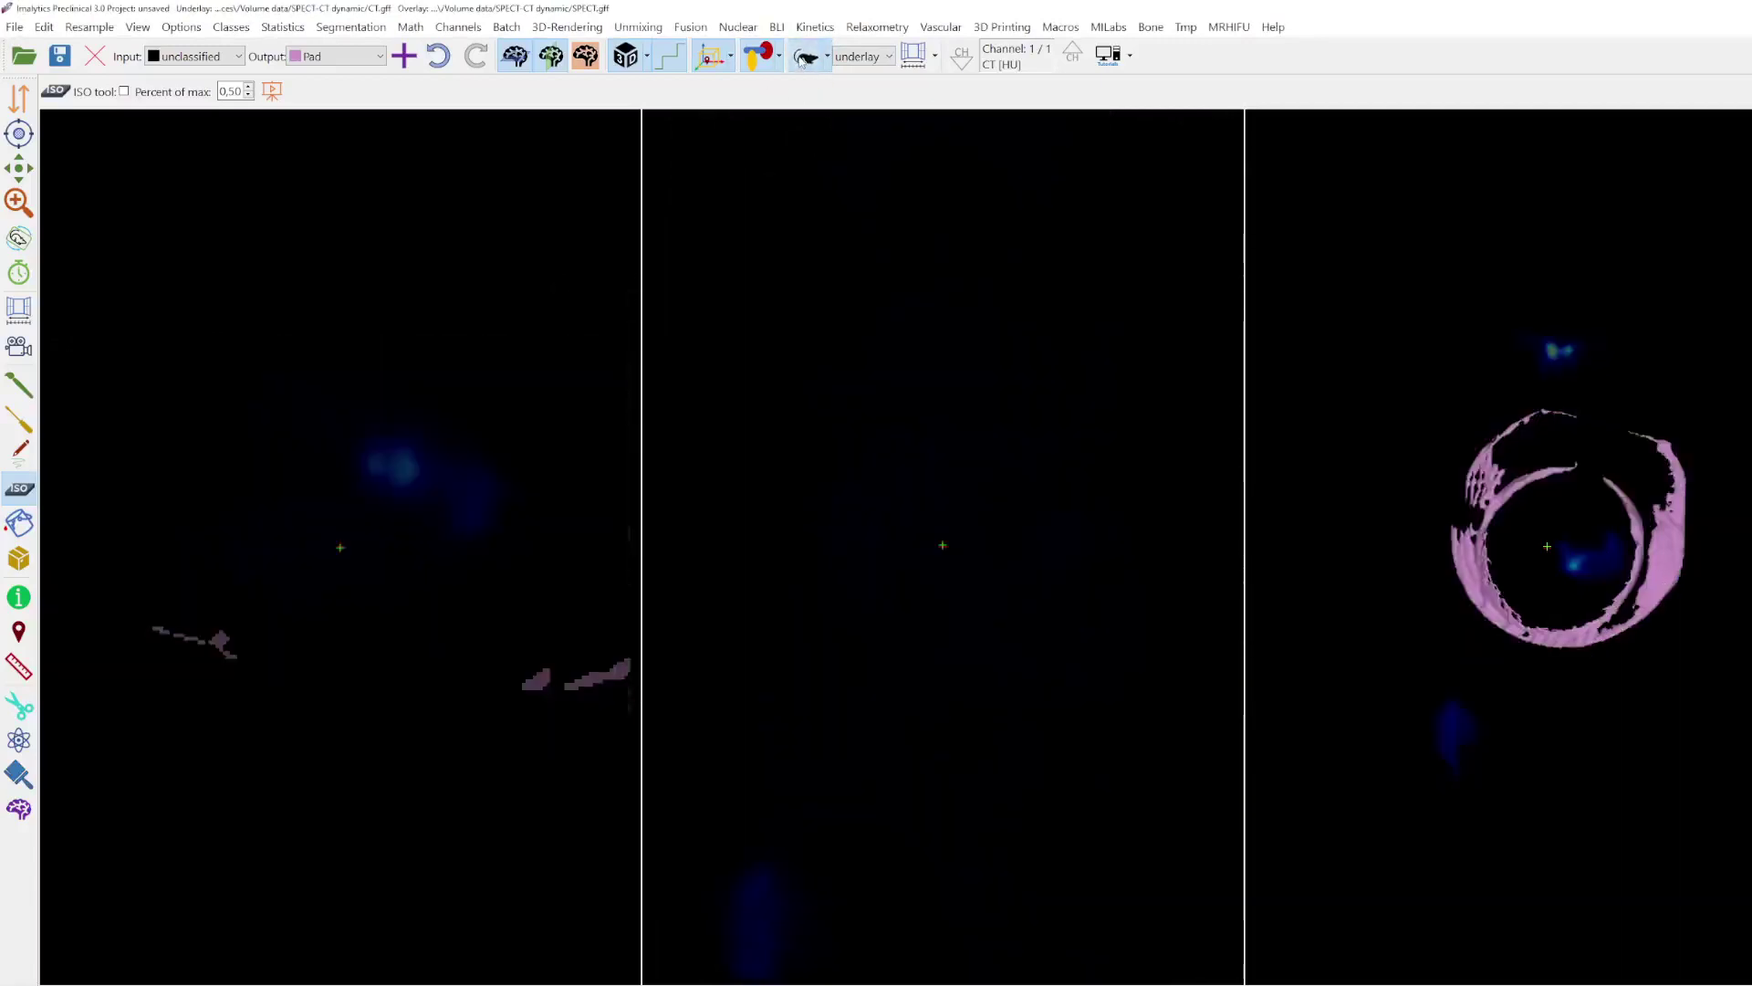
click(802, 60)
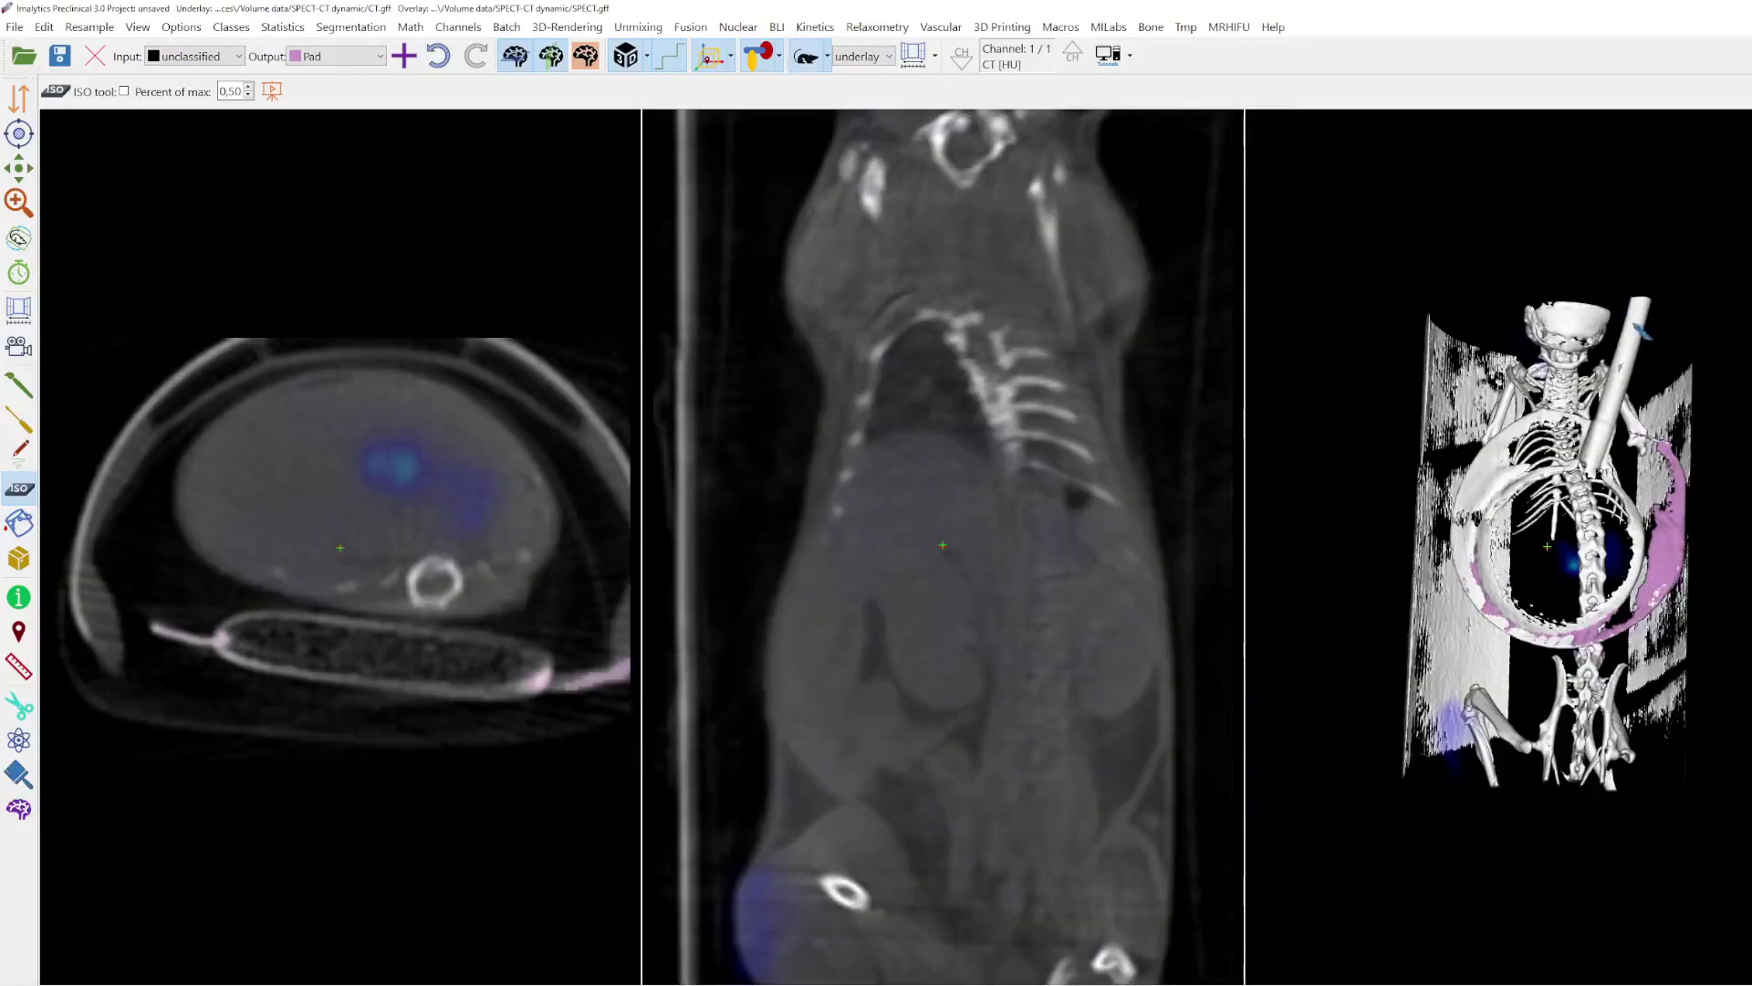
click(805, 60)
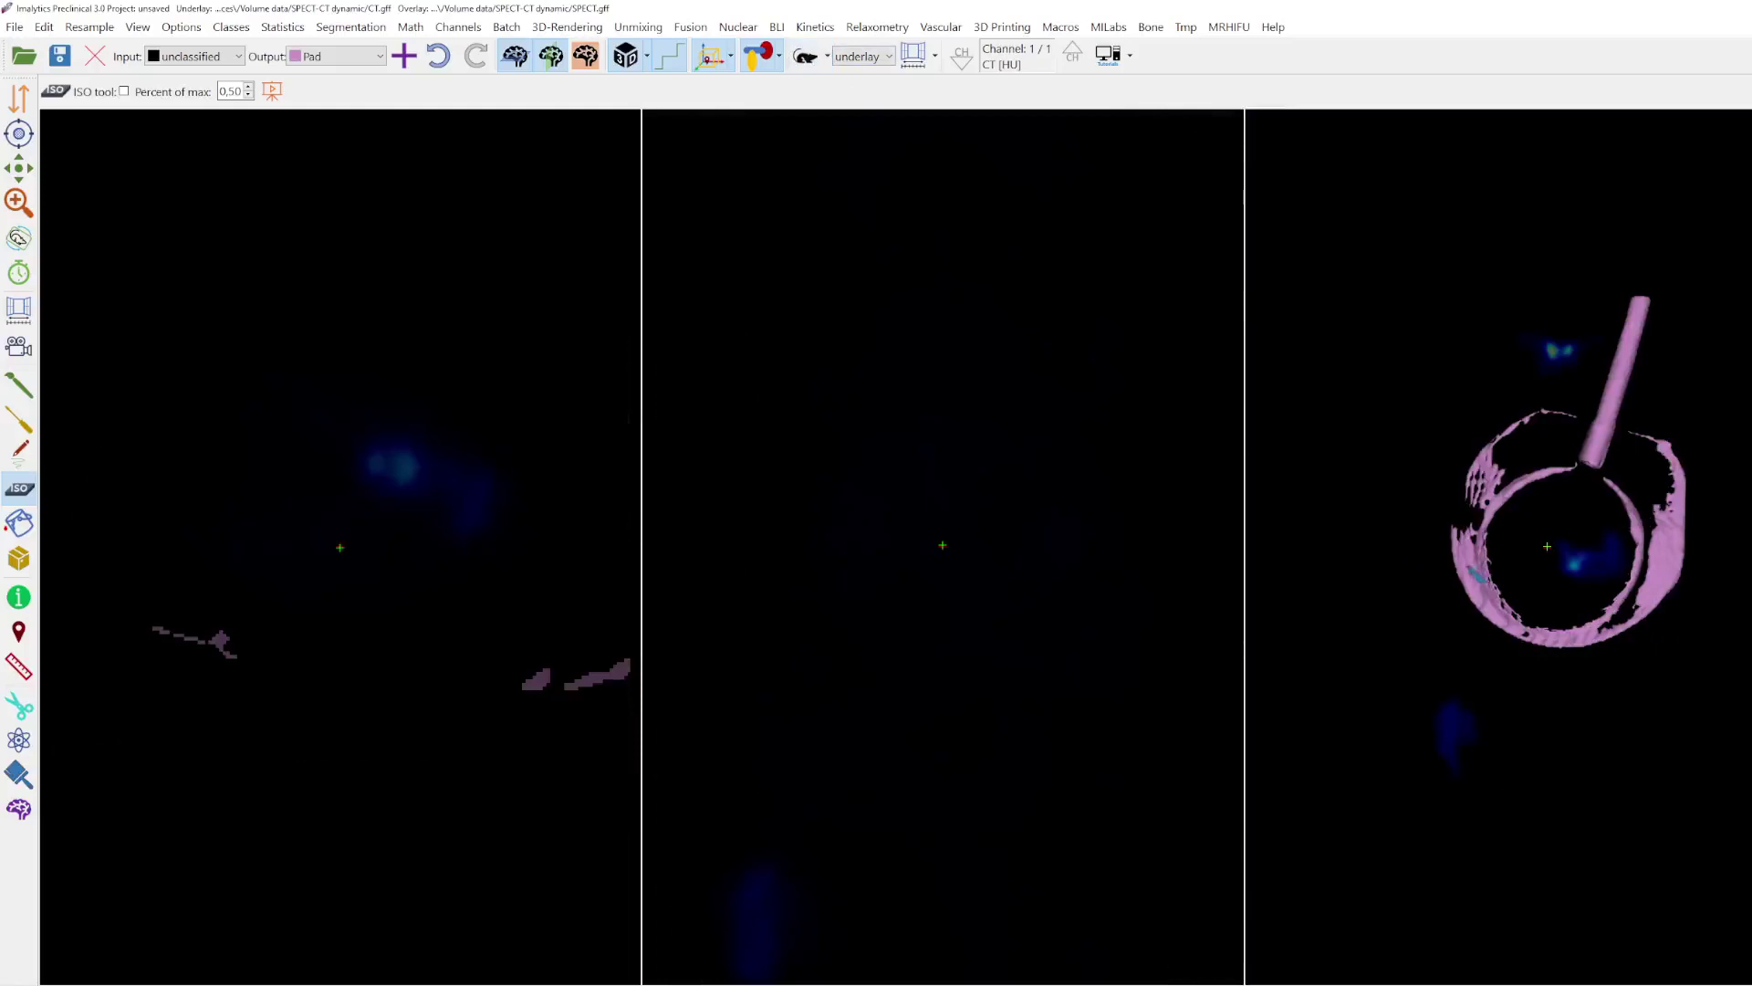
Step: Dilate the Pad class by 3 voxels
right_click(1471, 573)
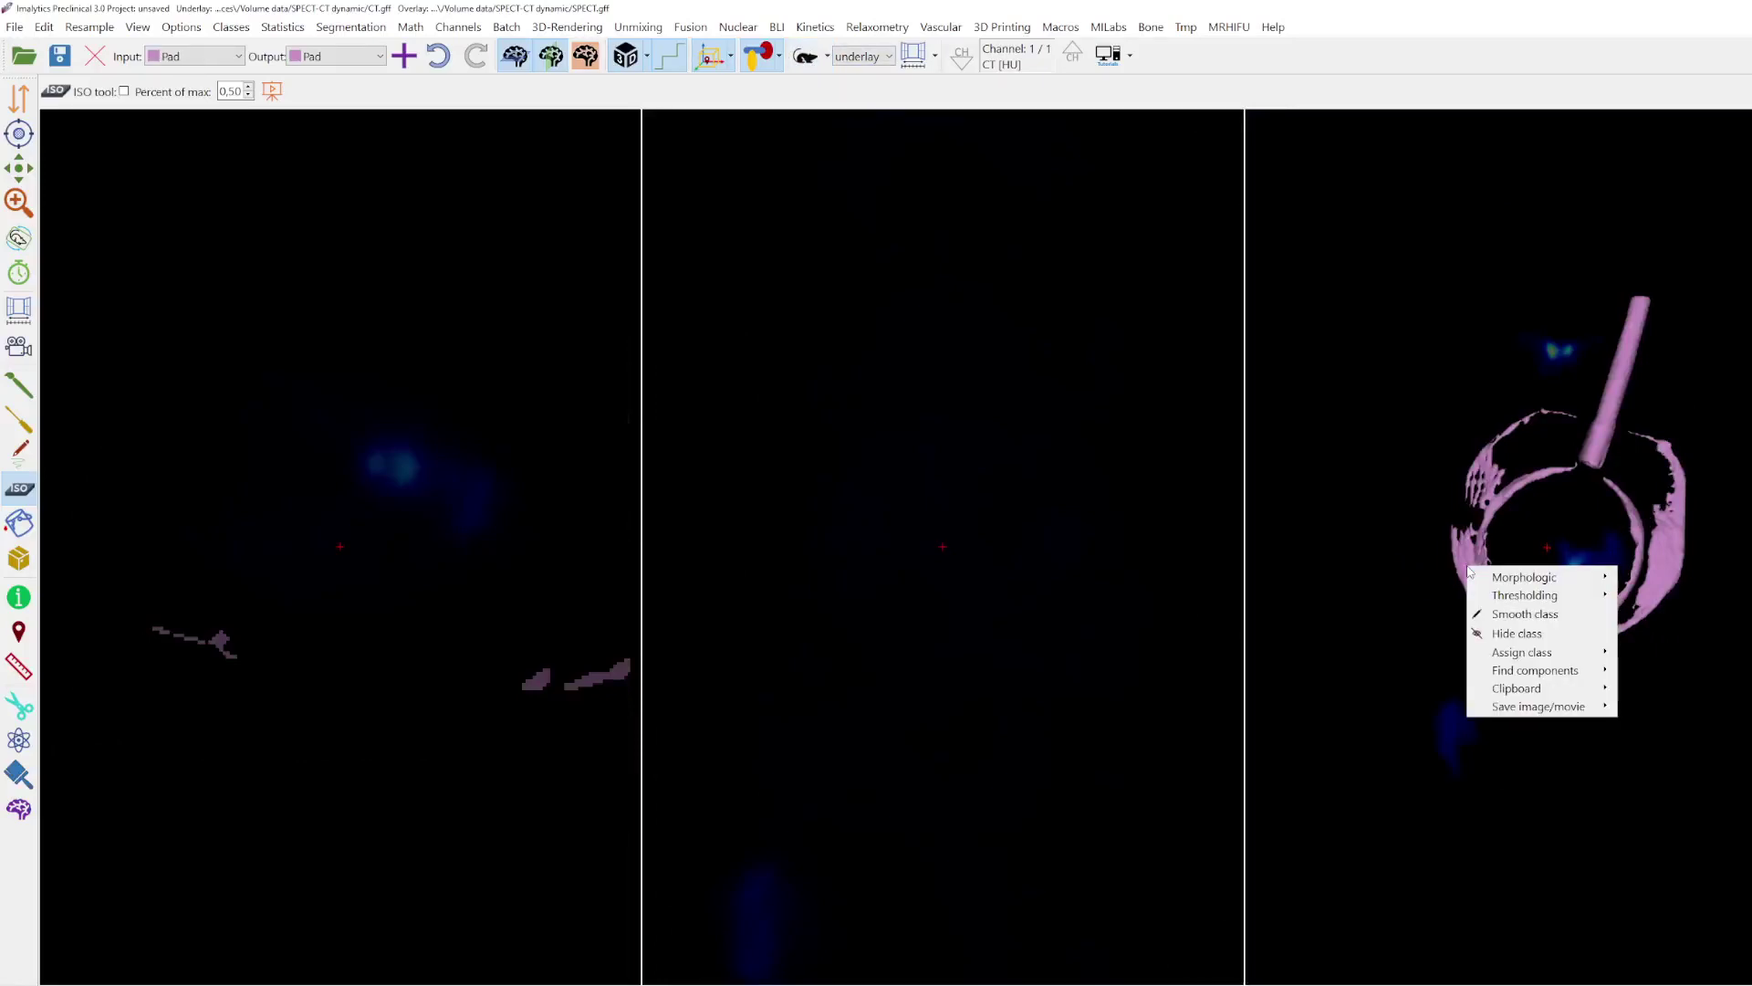
mouse_move(1537, 580)
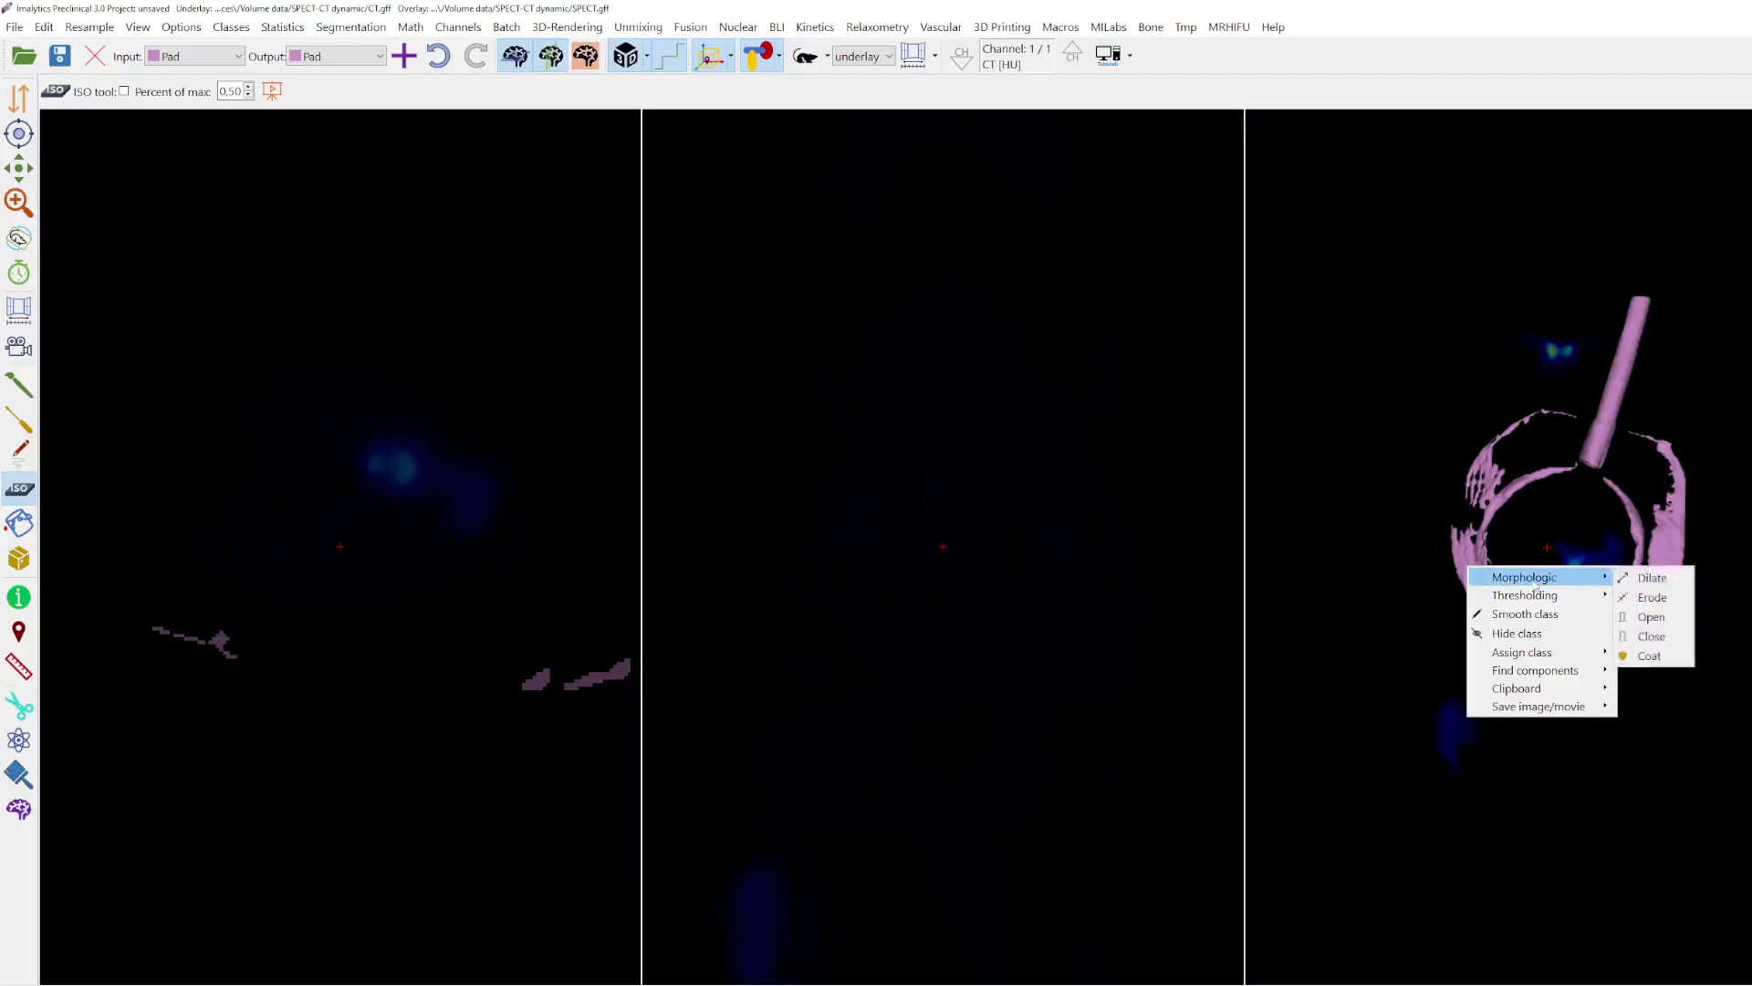
click(1654, 579)
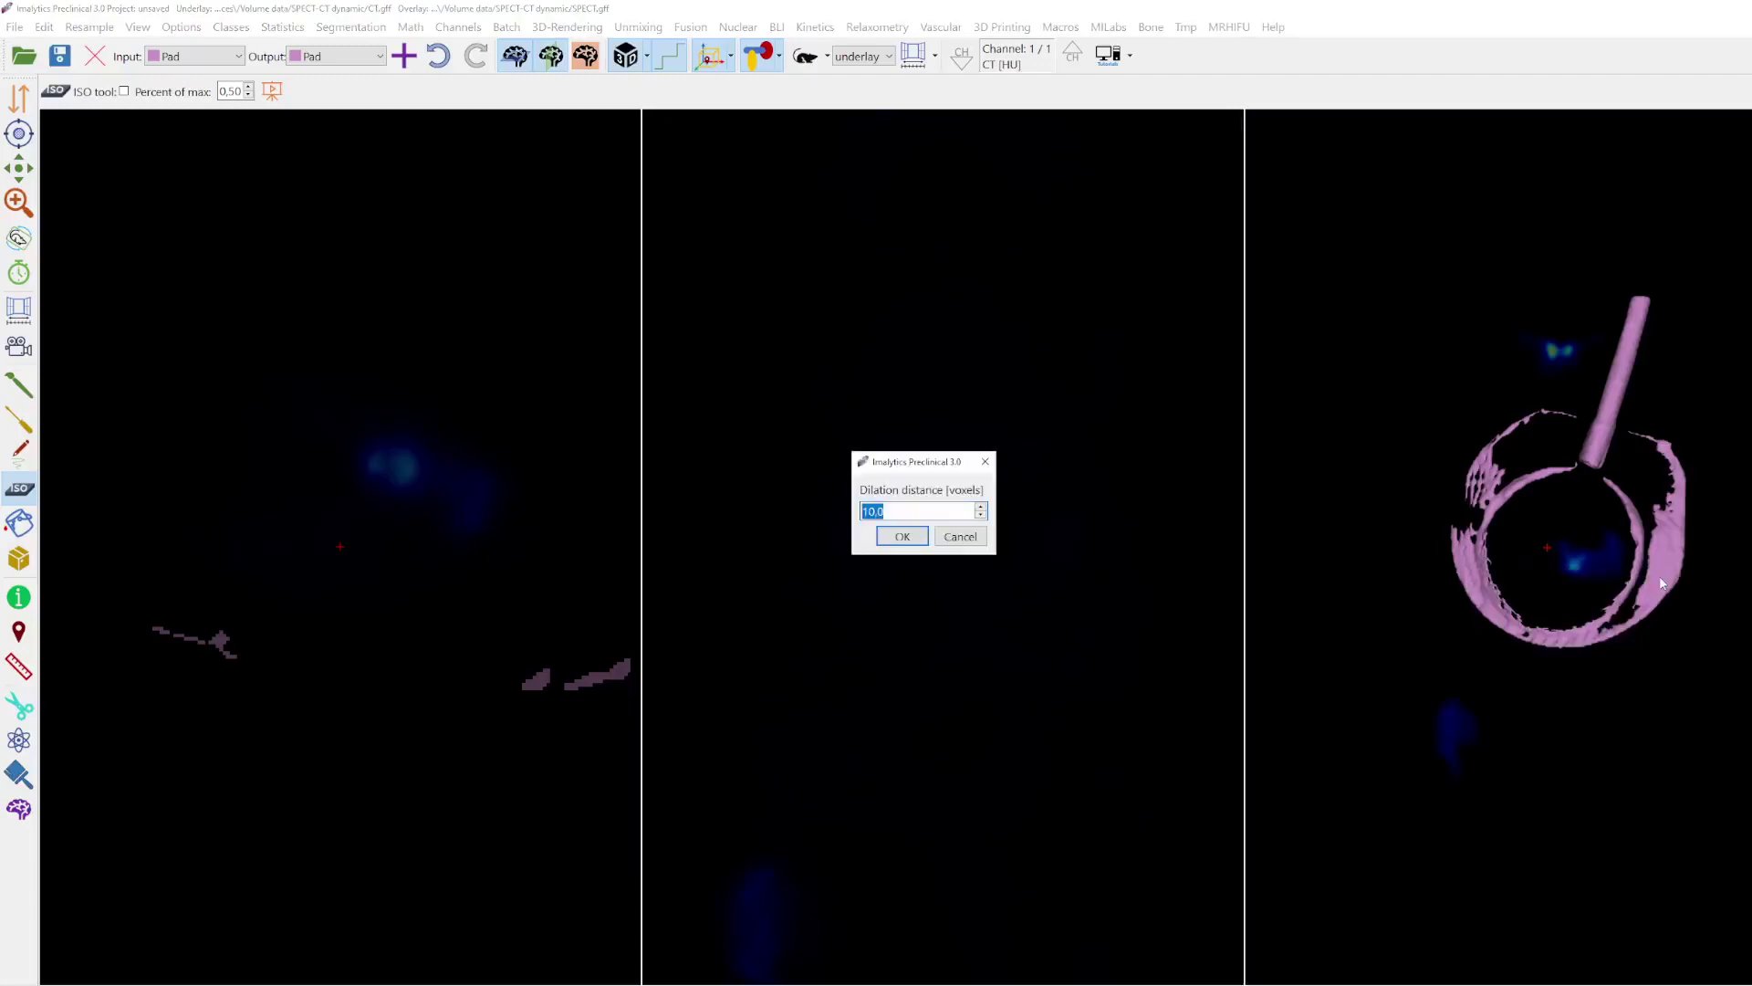
text(3)
key(Return)
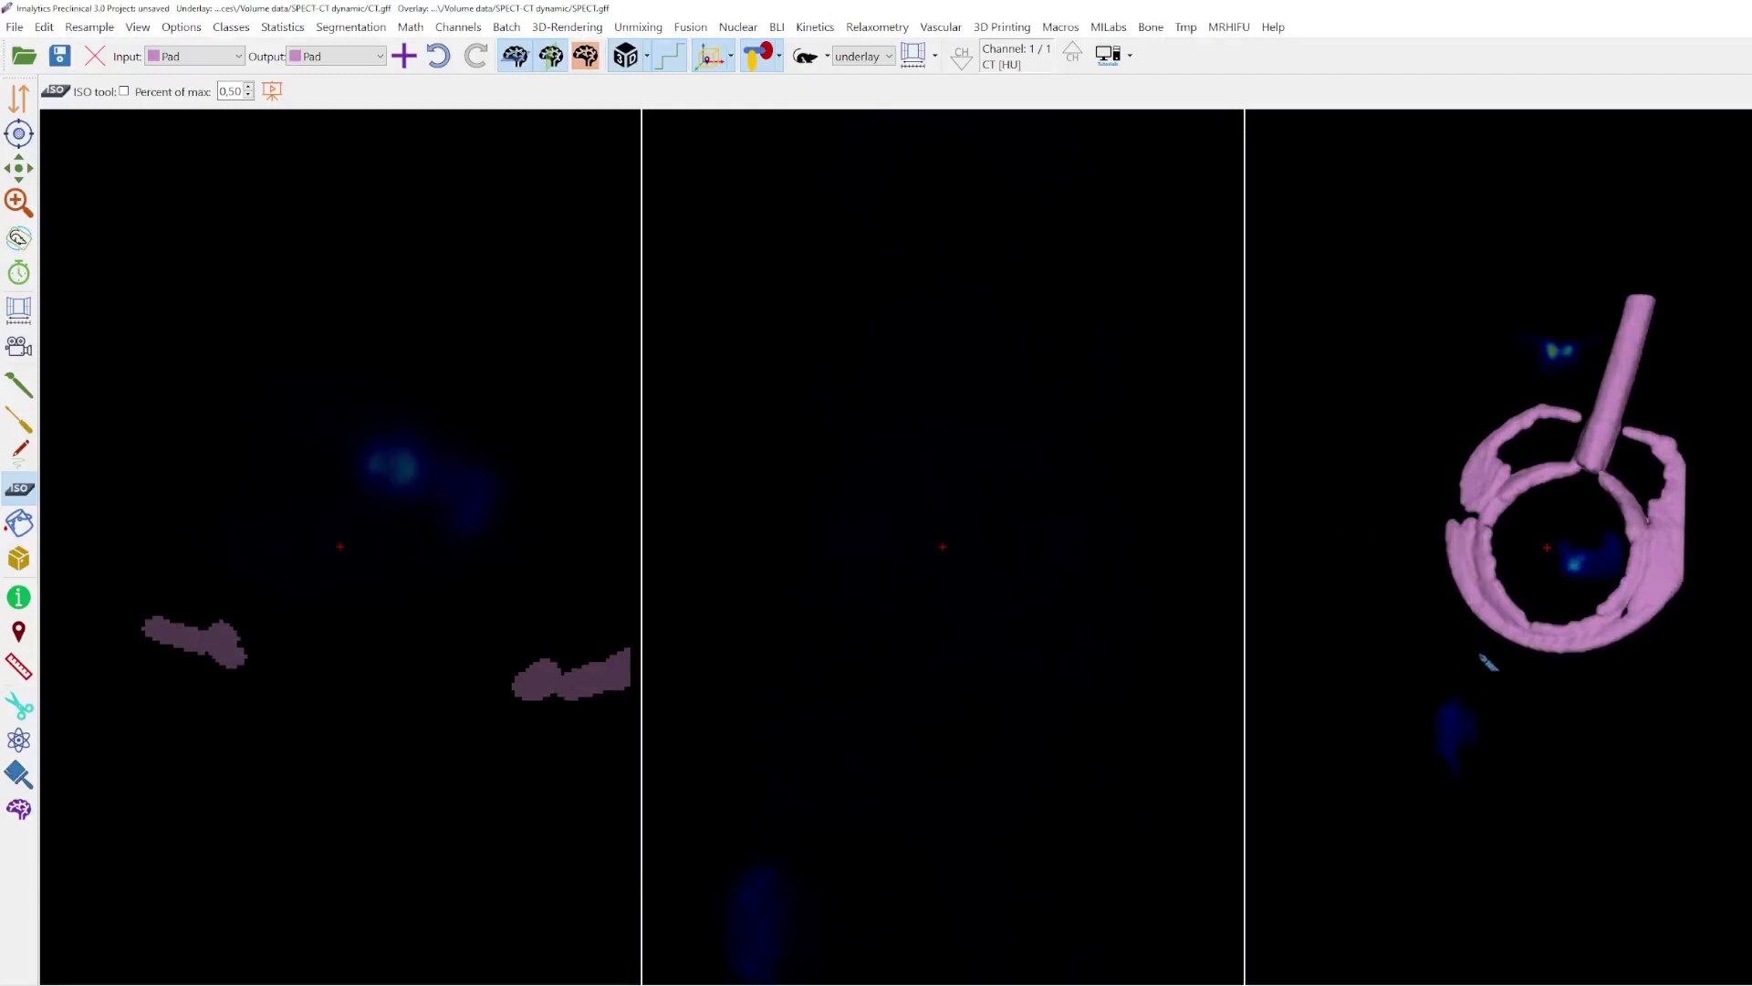
Step: Set the CT intensity inside the Pad class to a constant -1000
click(45, 28)
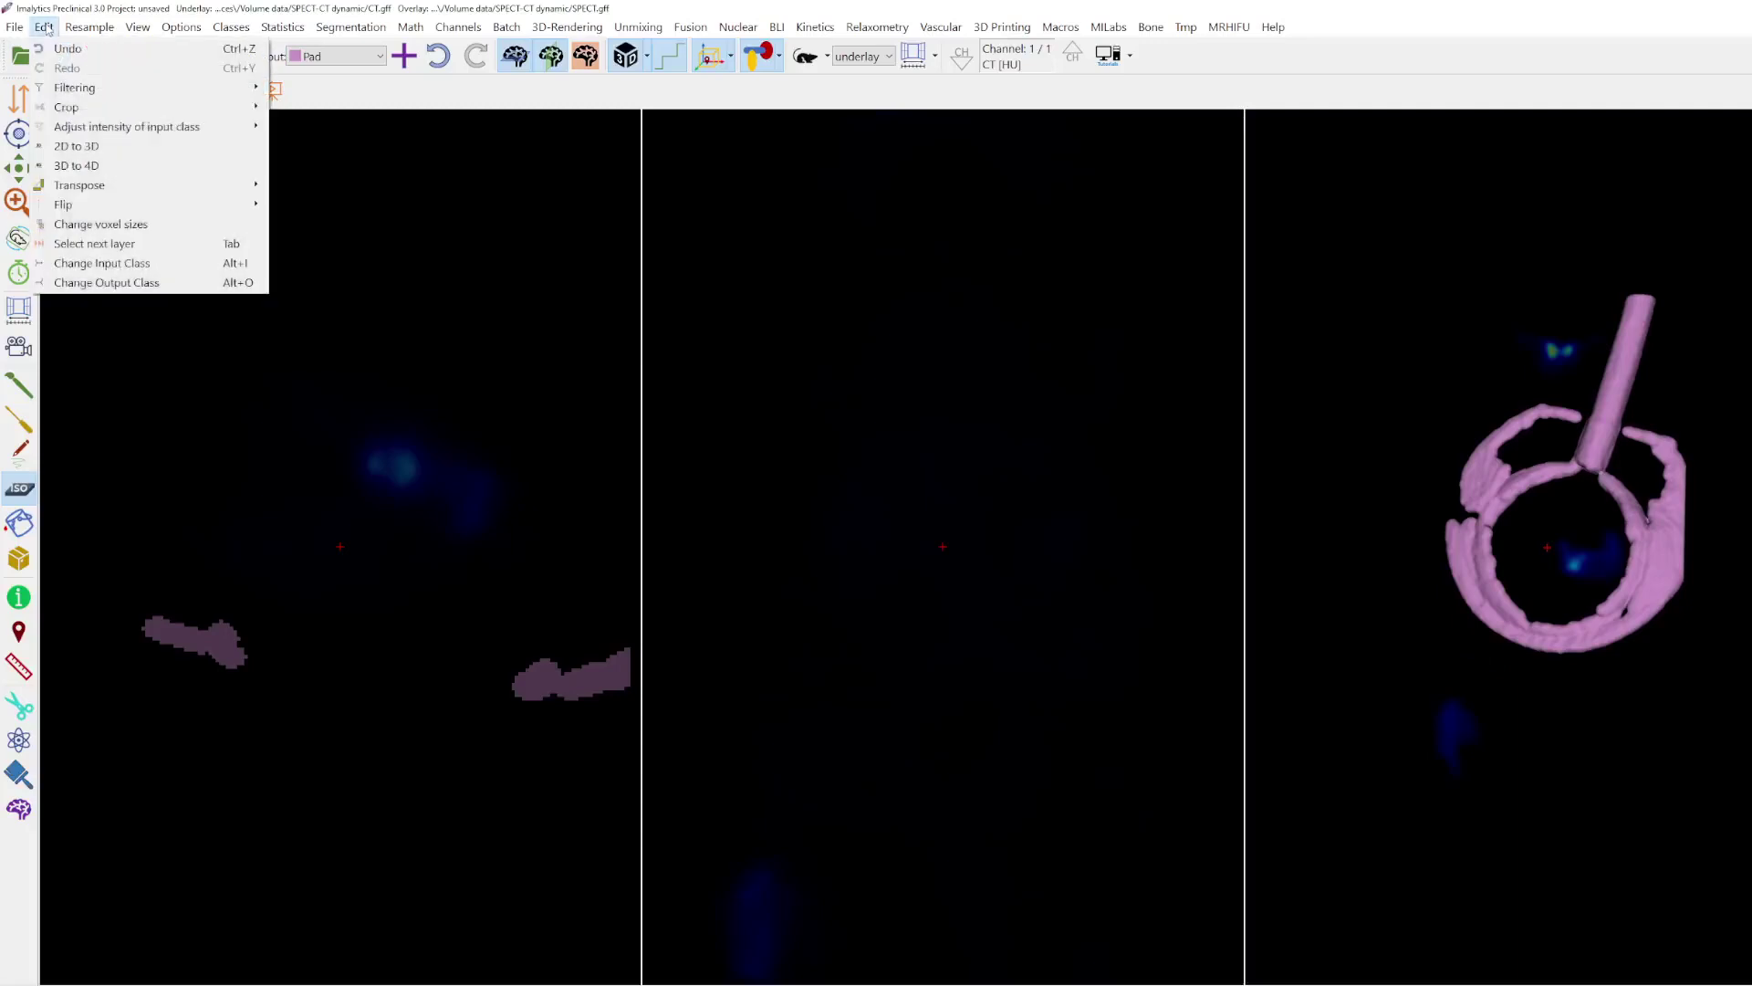
mouse_move(103, 130)
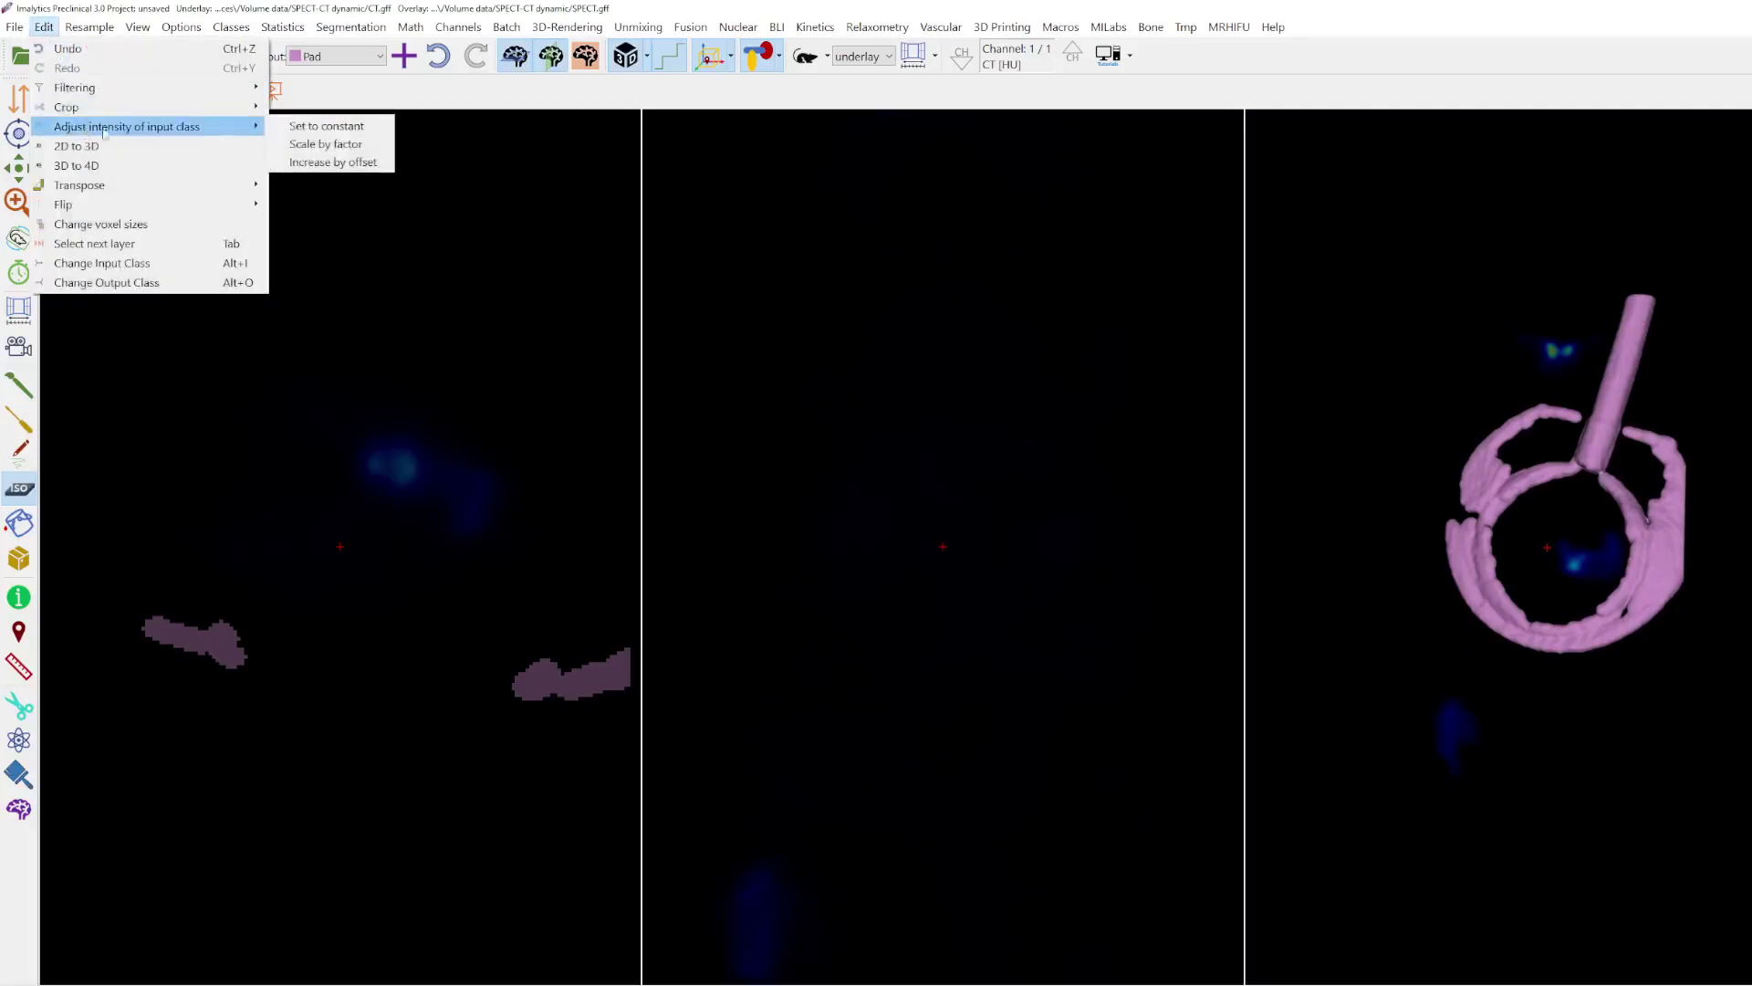
click(308, 128)
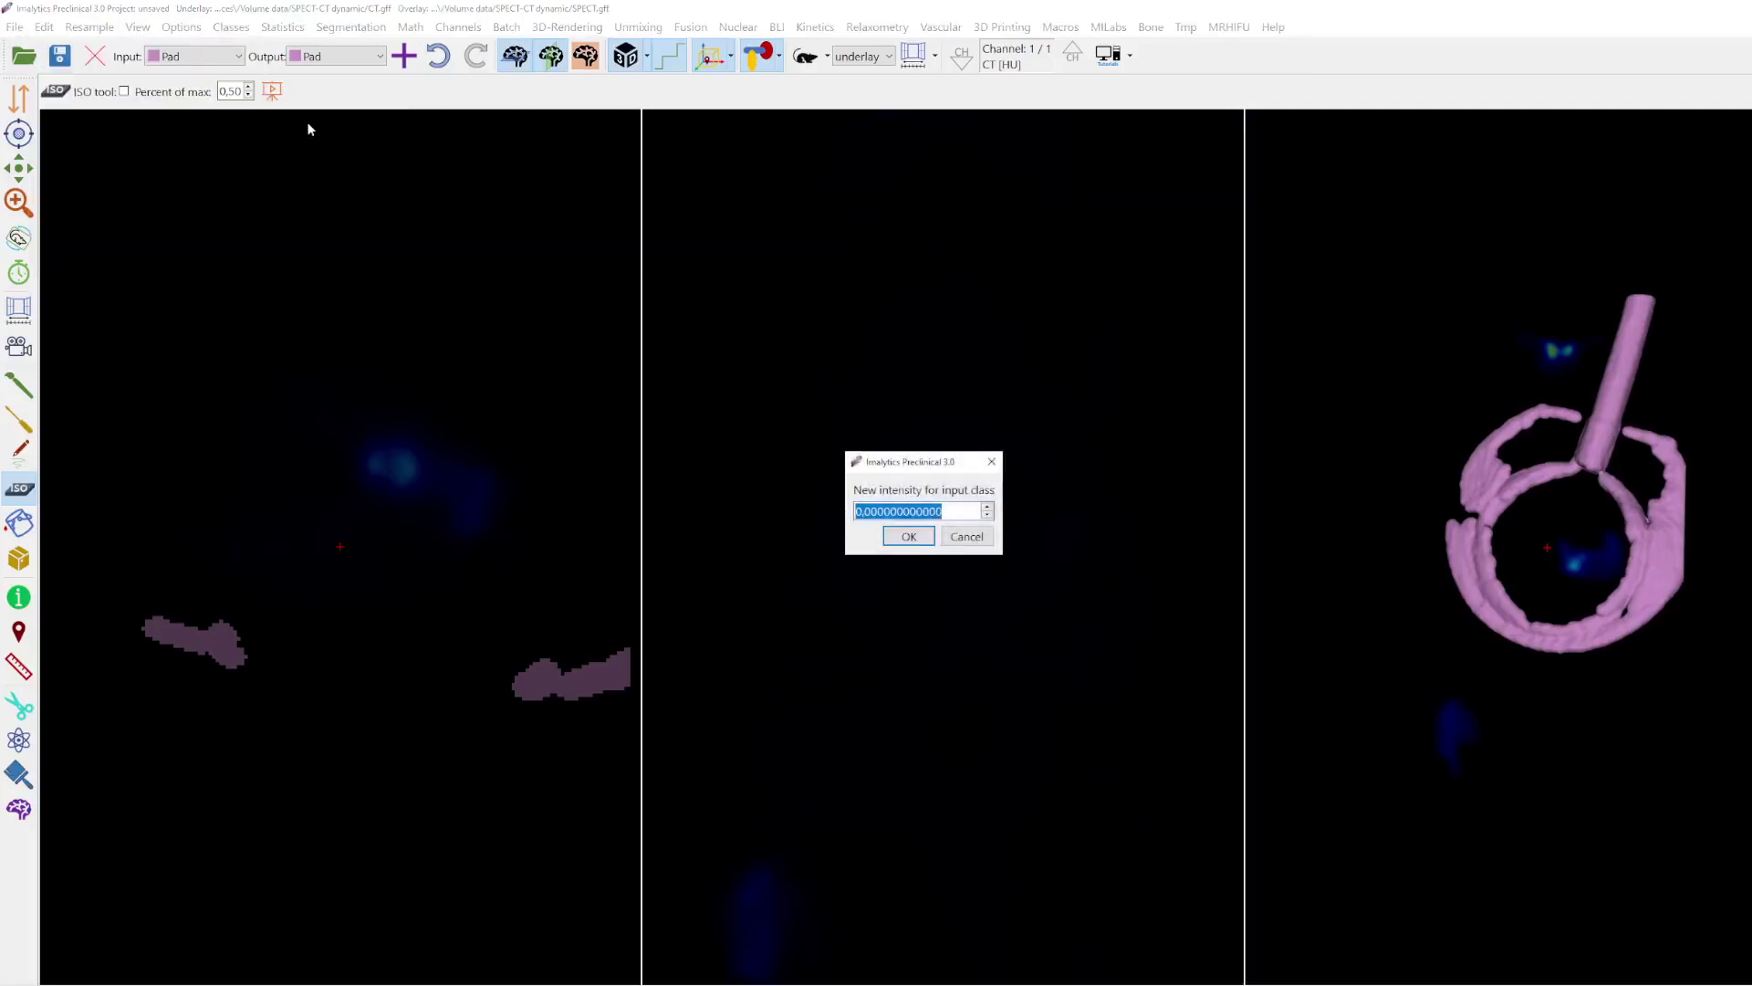
text(-1000)
key(Return)
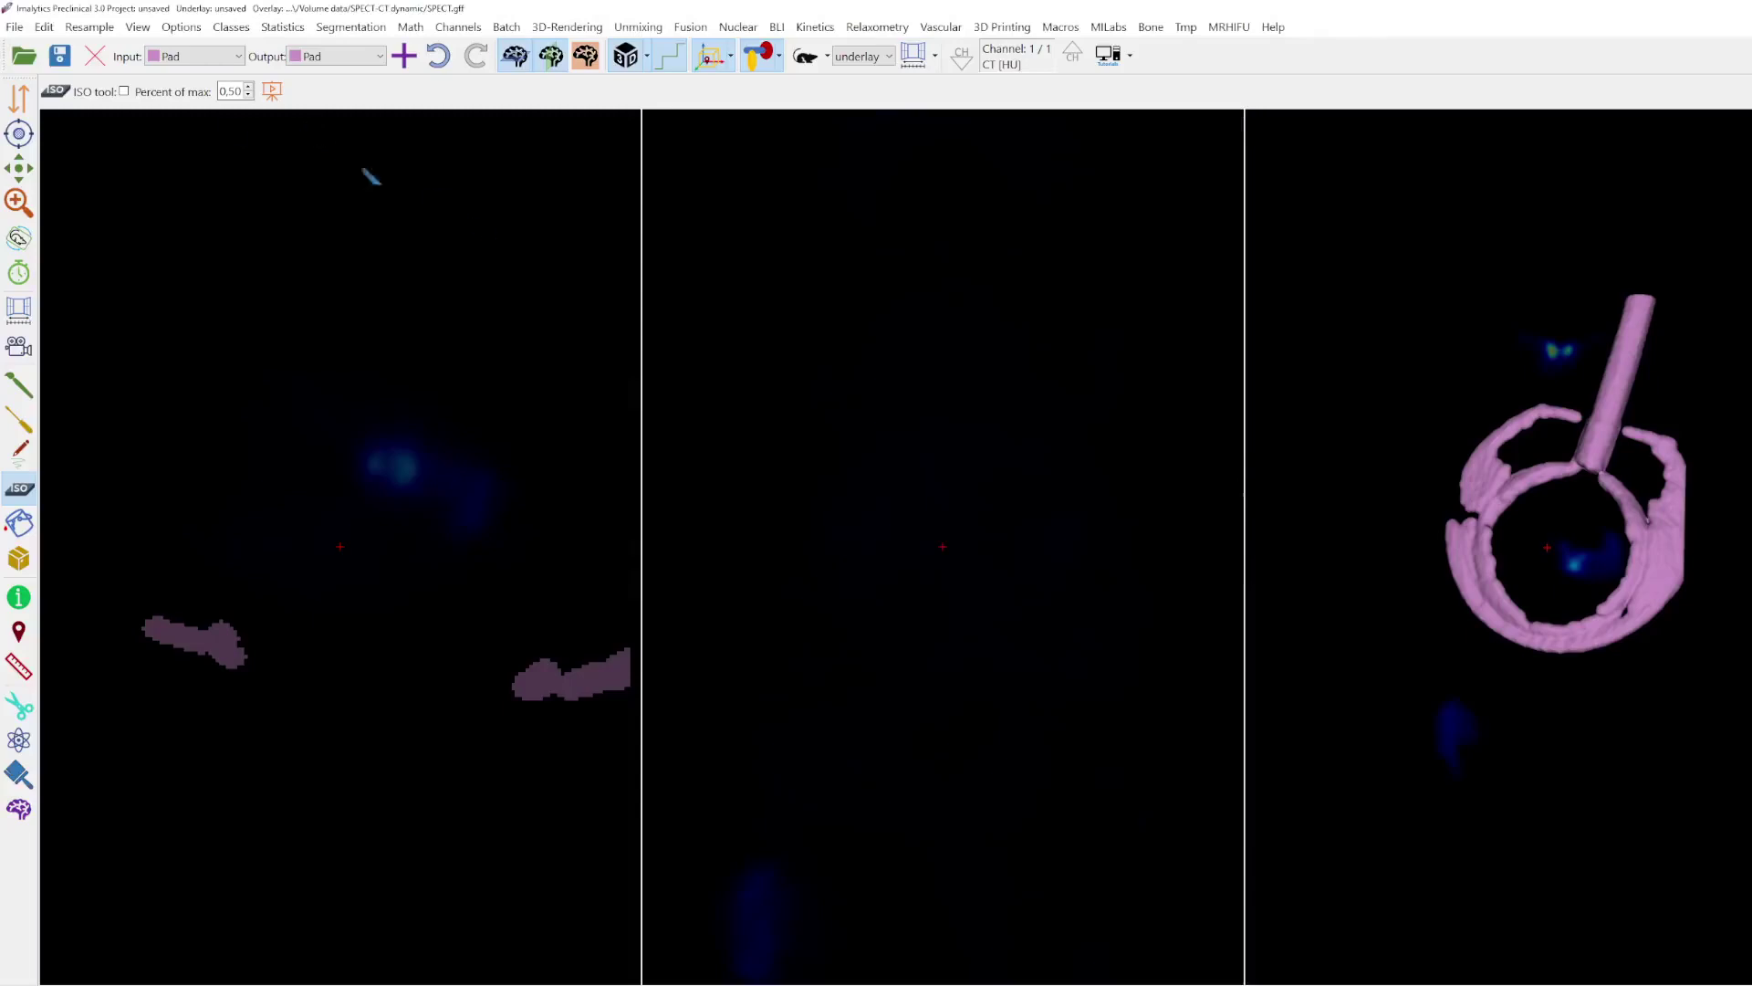
Step: Remove the Pad class and show the CT underlay again
click(230, 27)
click(248, 70)
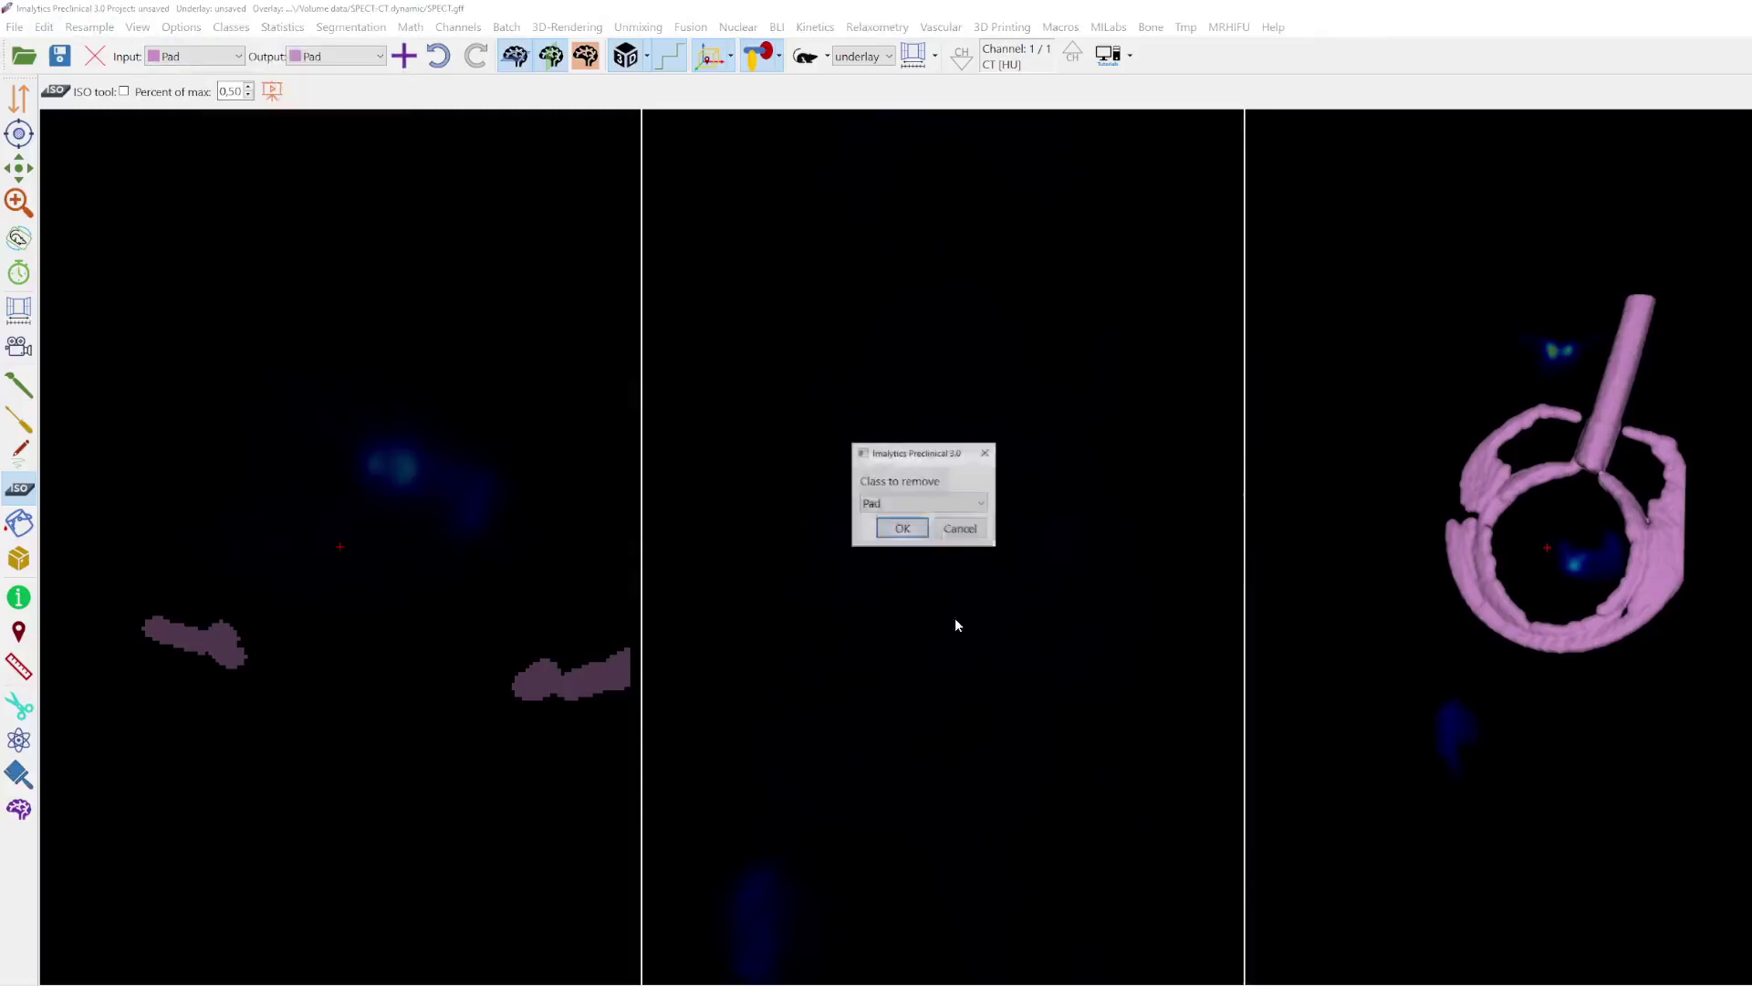
click(908, 531)
click(806, 57)
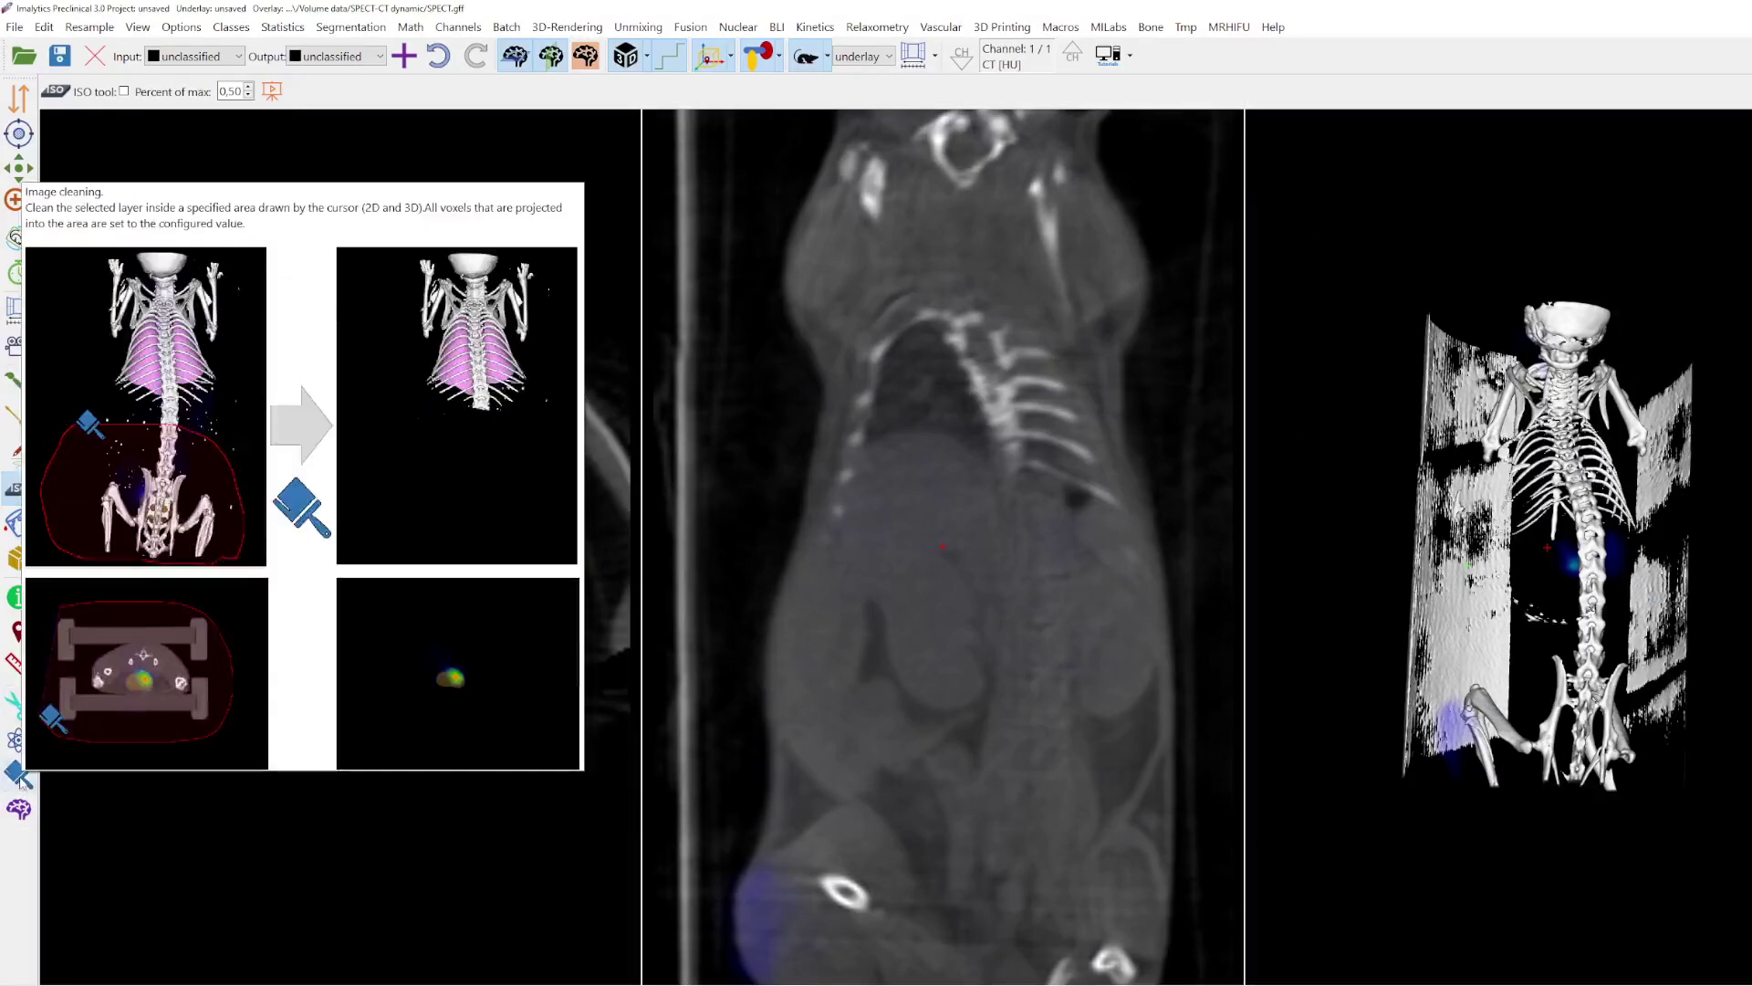
Step: Clean away the ring remains on the left and right of the animal in the axial view, using Image clean with target -1000
click(18, 238)
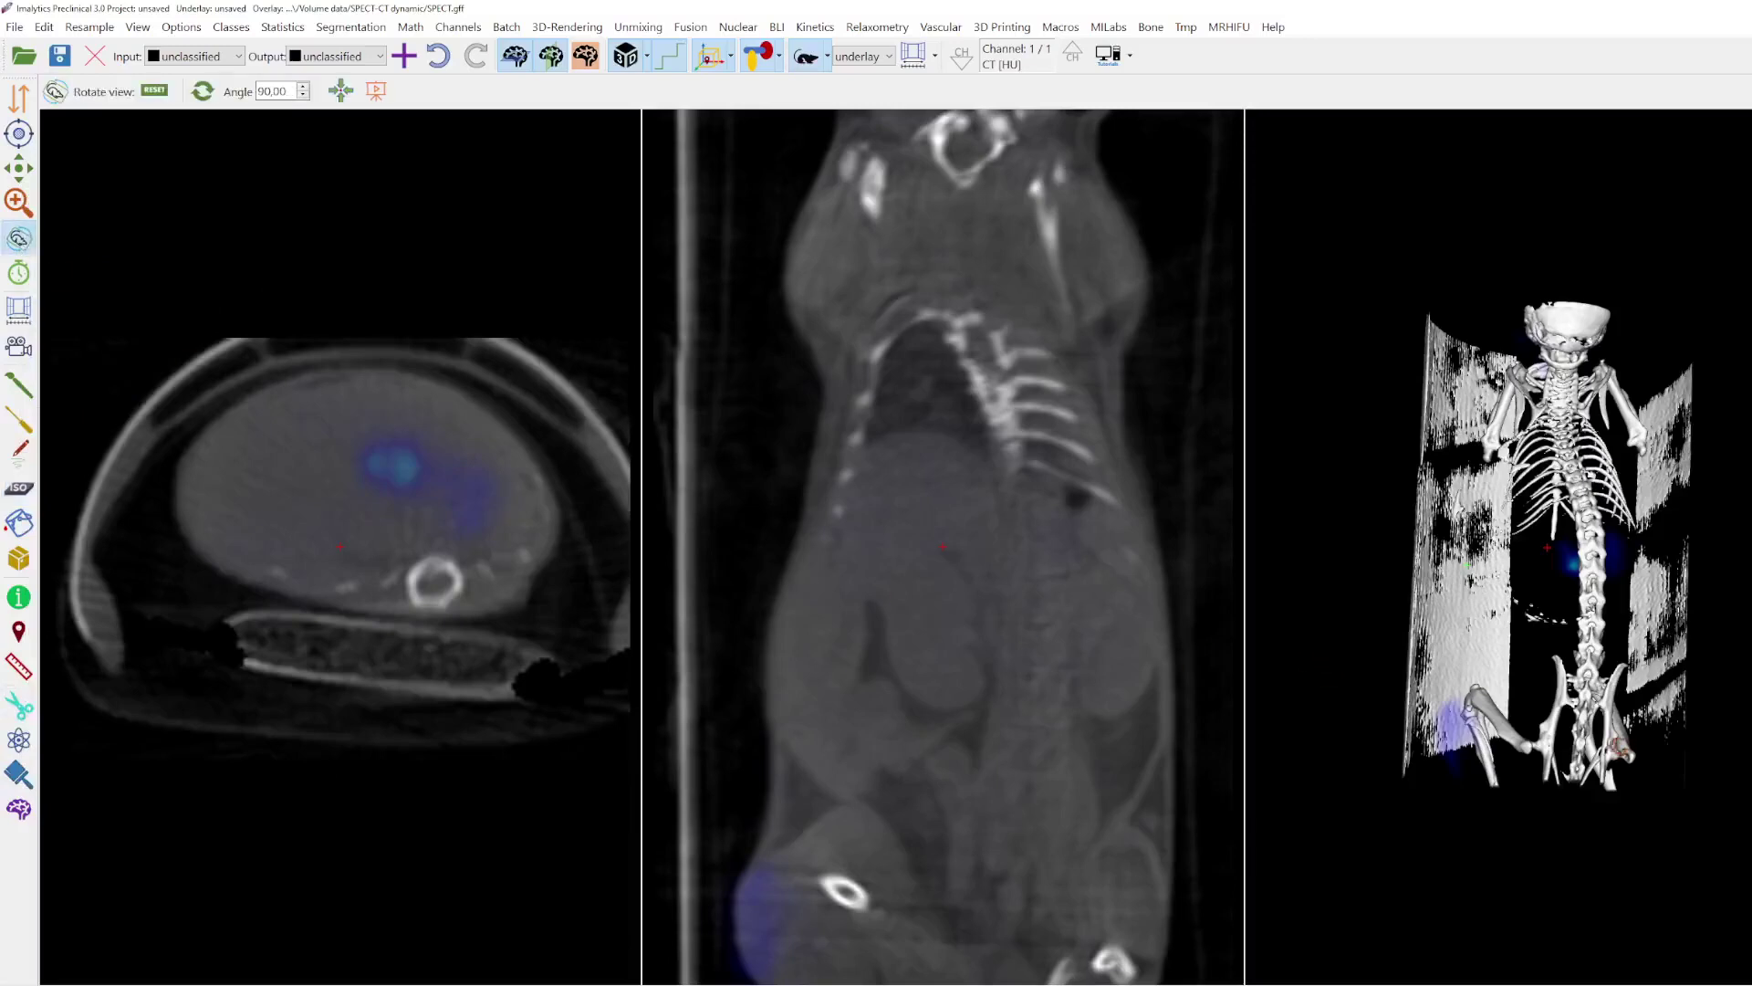
drag(1618, 746, 1600, 691)
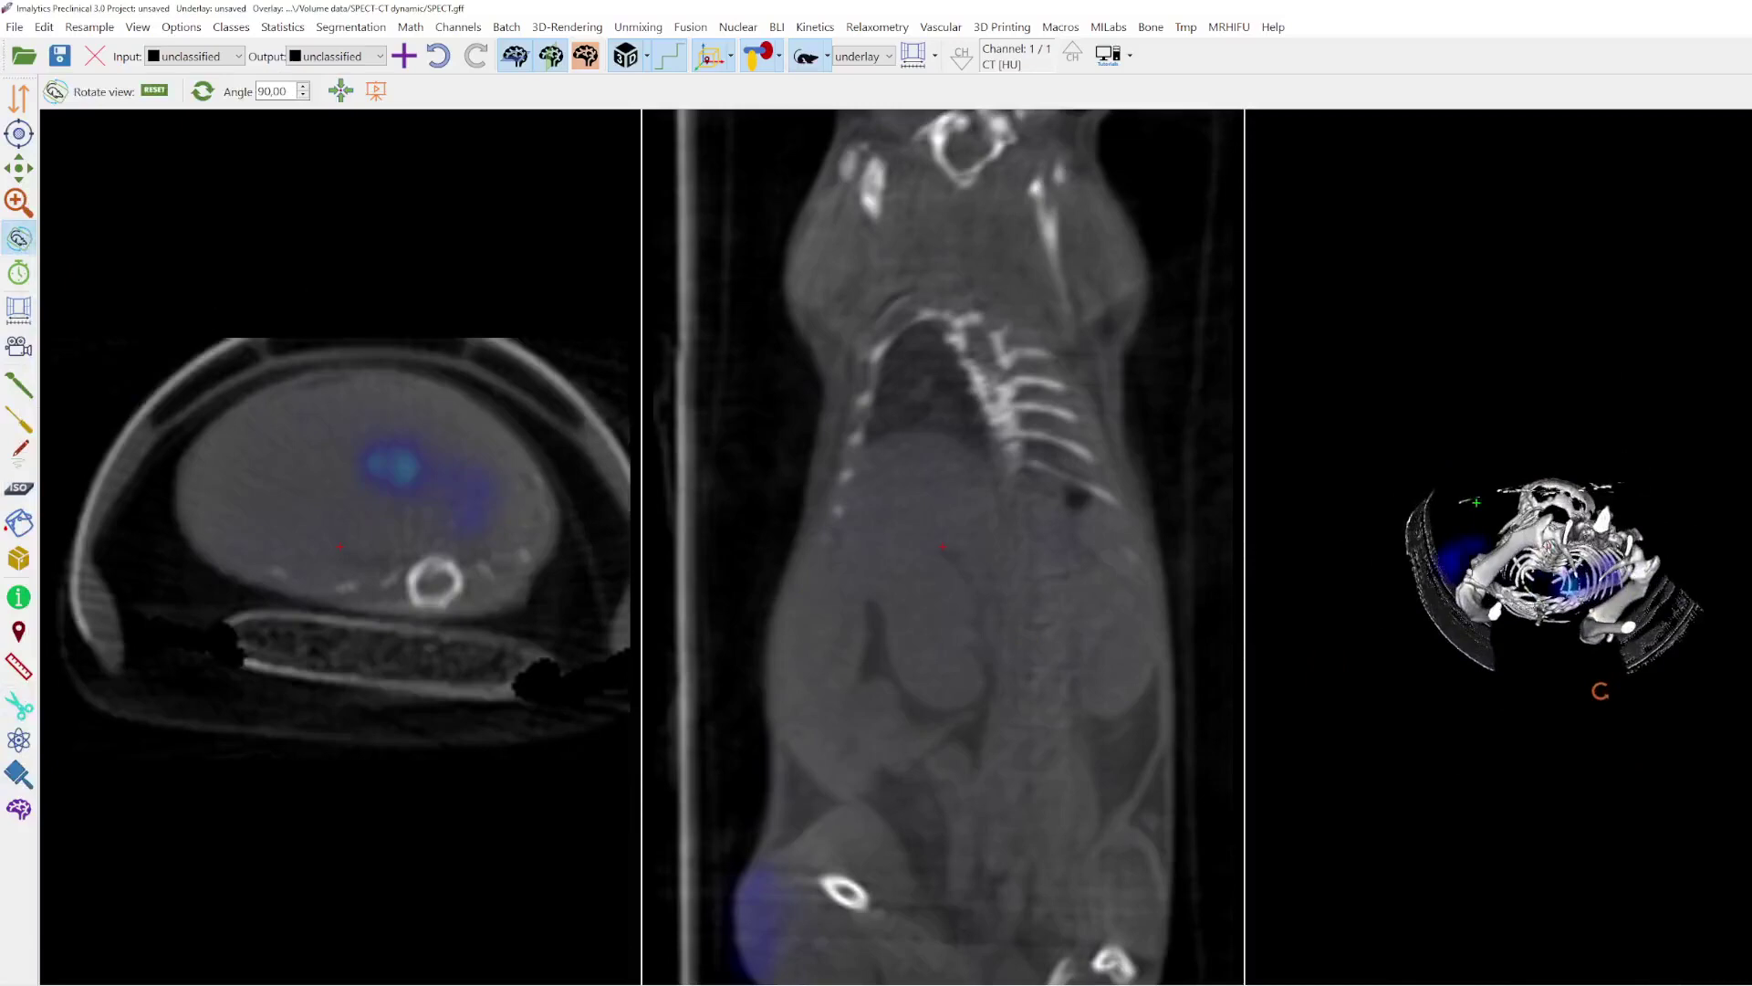
scroll(403, 624, down, 2)
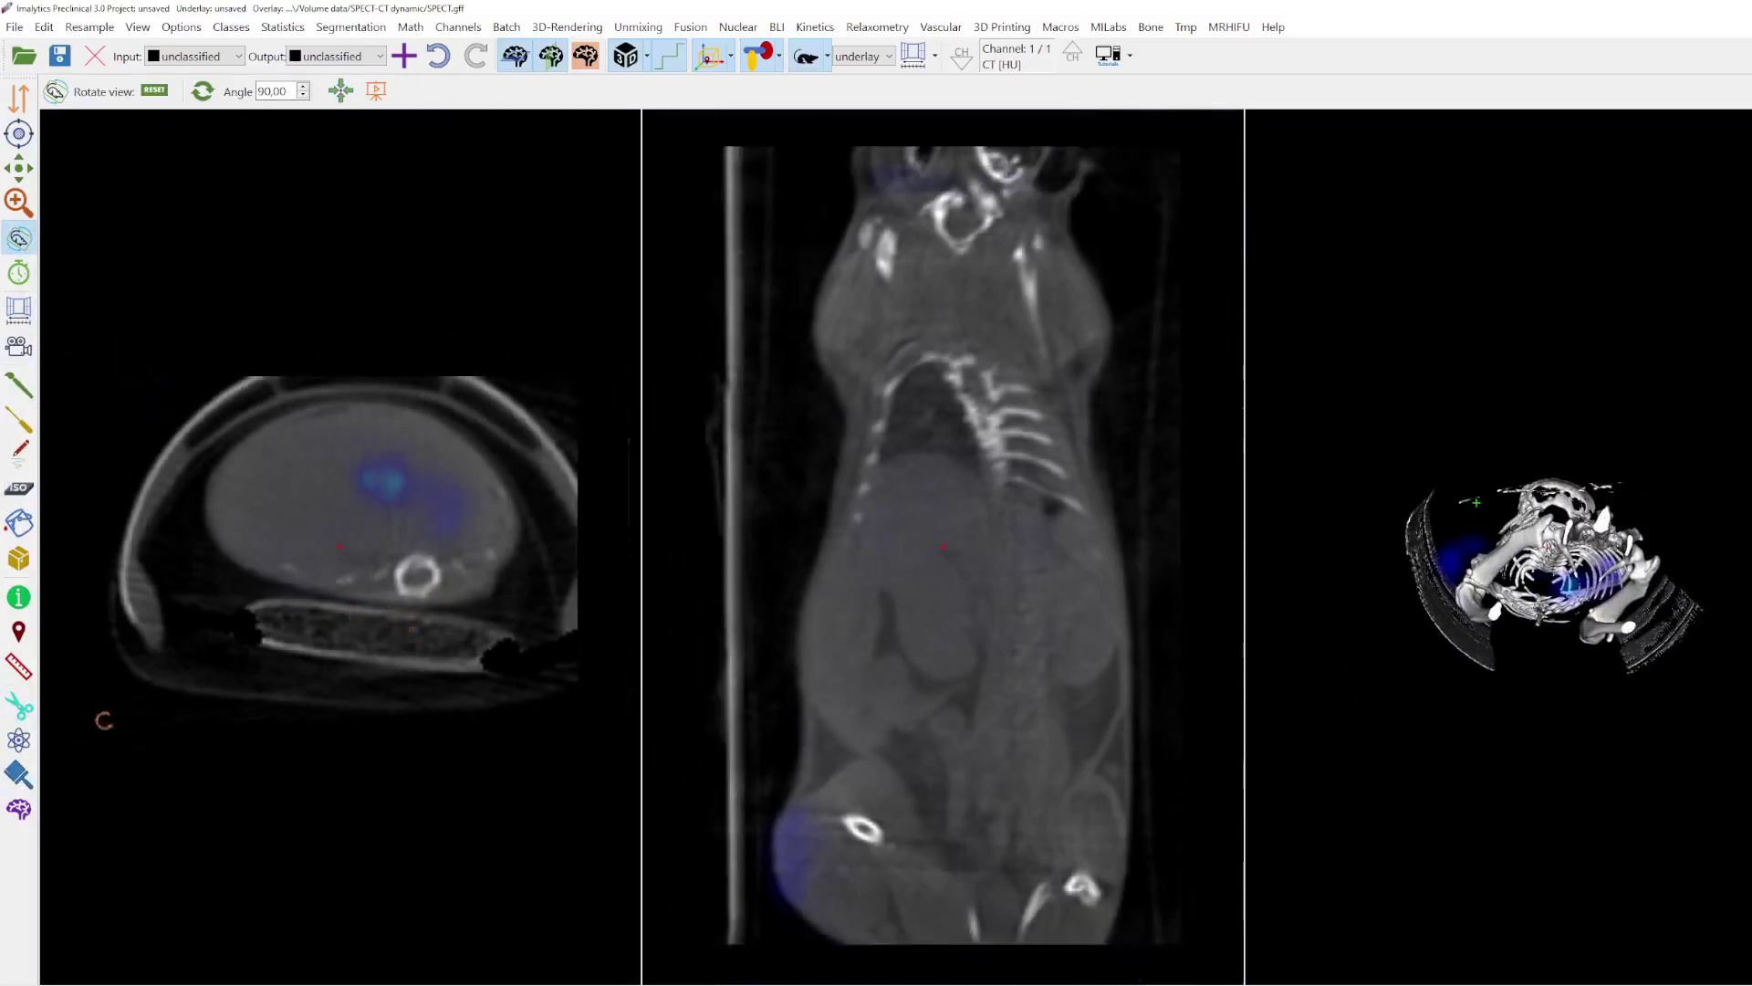
click(18, 774)
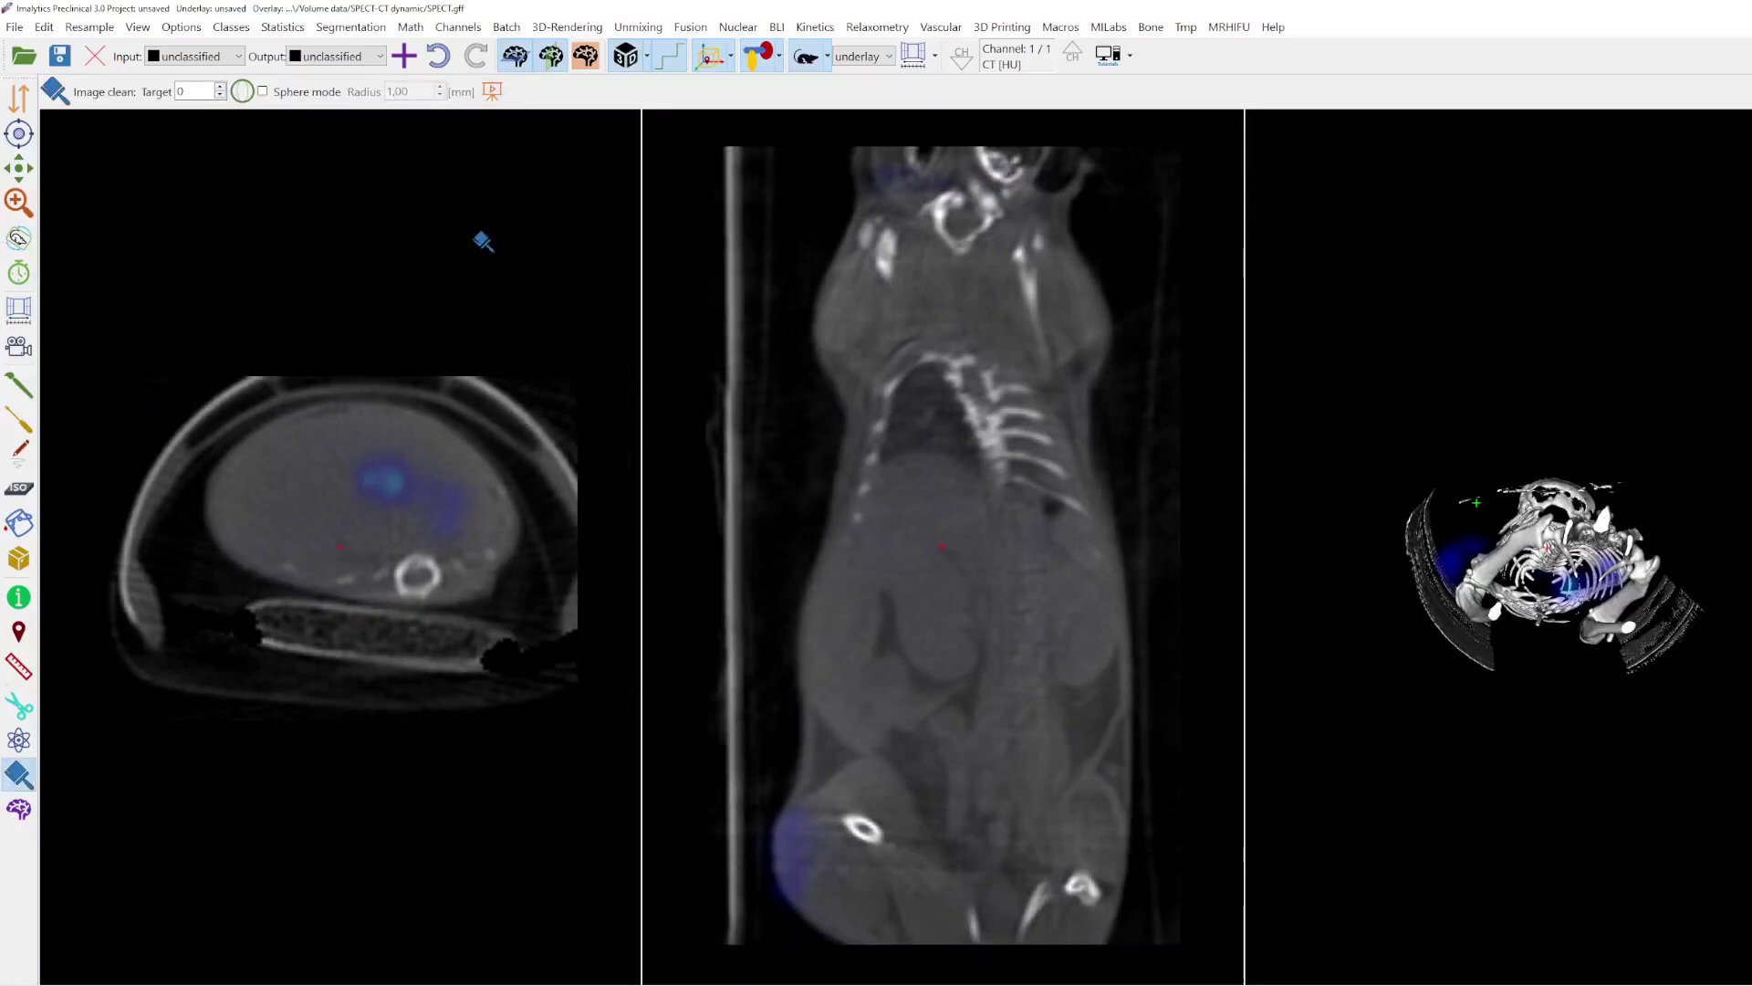
mouse_move(164, 402)
mouse_down()
mouse_move(210, 376)
mouse_move(283, 376)
mouse_move(221, 443)
mouse_up()
double_click(188, 90)
key(Return)
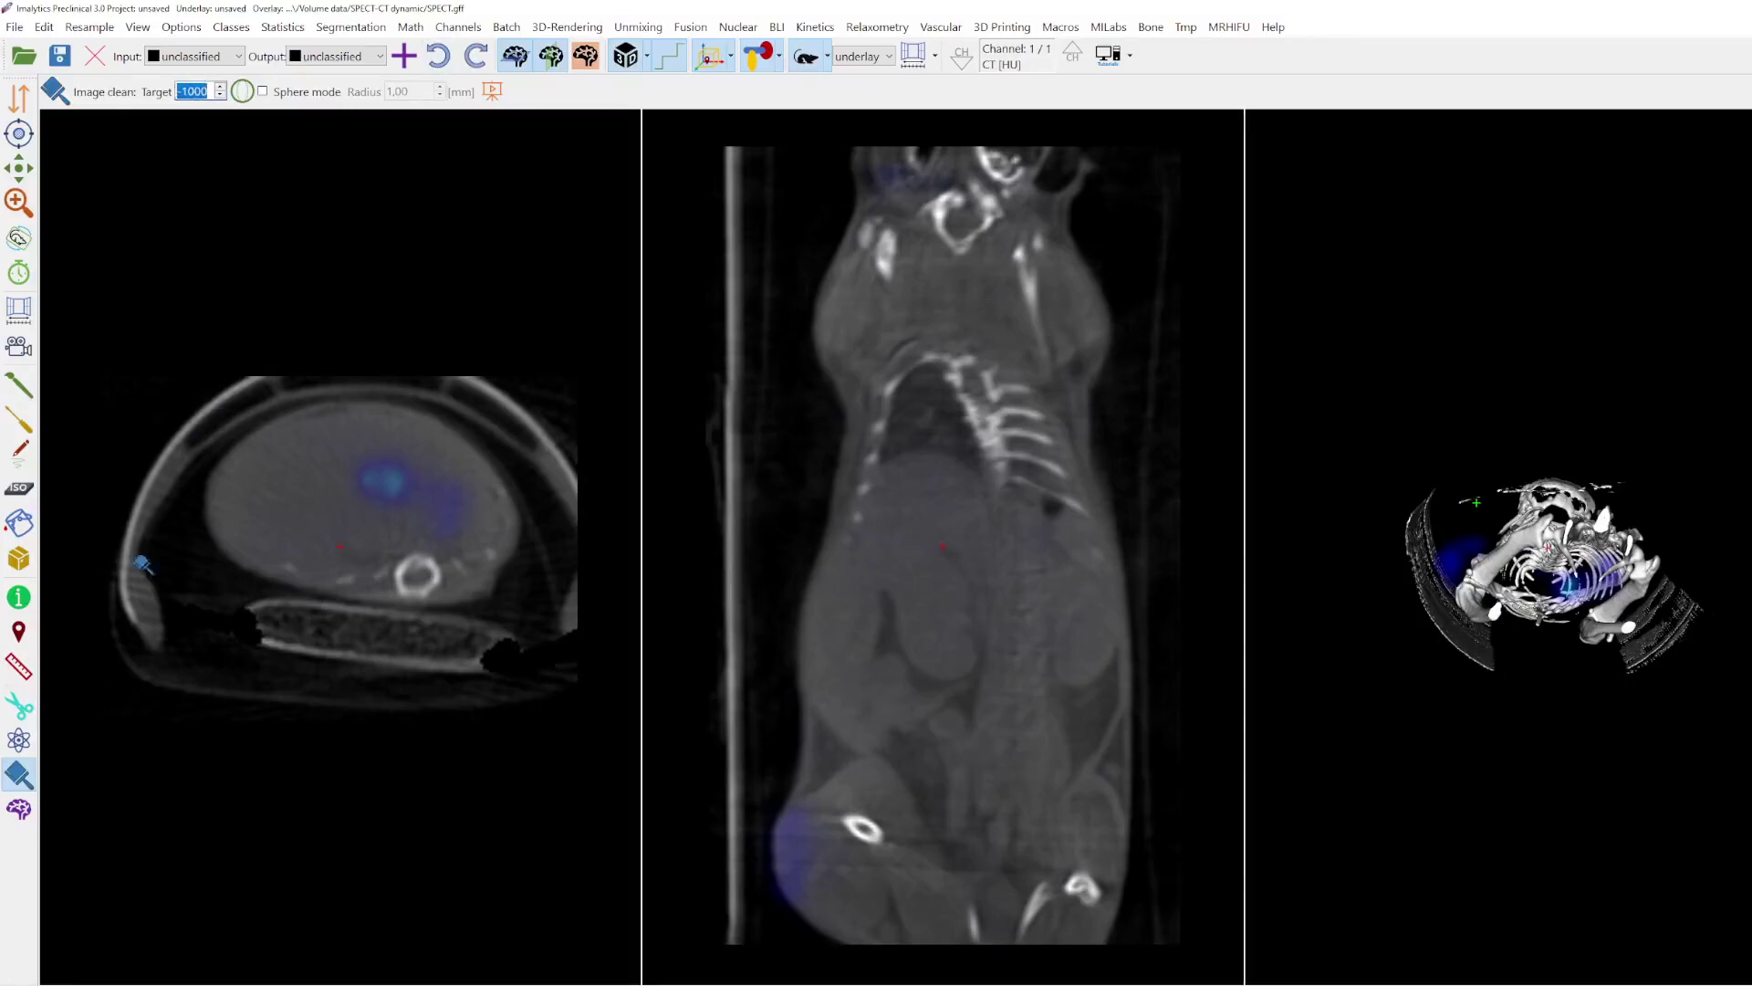
mouse_move(181, 393)
mouse_down()
mouse_move(274, 376)
mouse_move(197, 438)
mouse_move(180, 575)
mouse_move(110, 644)
mouse_move(113, 559)
mouse_up()
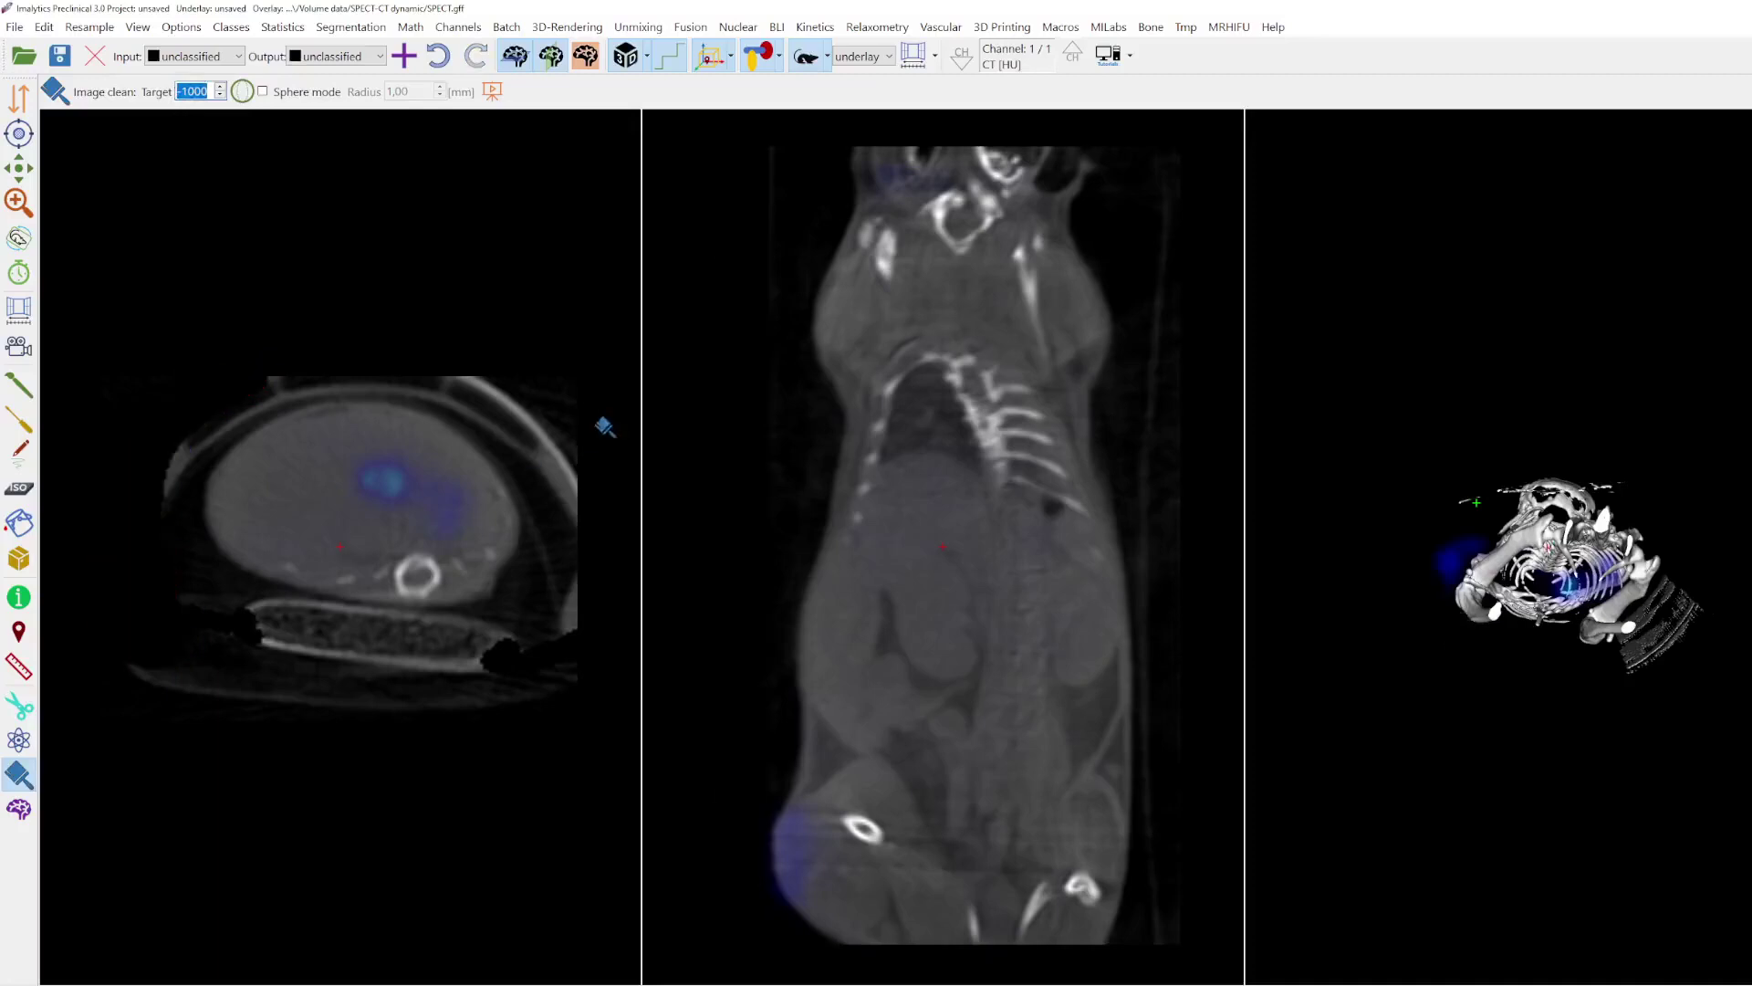
mouse_move(463, 365)
mouse_down()
mouse_move(594, 462)
mouse_move(562, 659)
mouse_move(584, 630)
mouse_up()
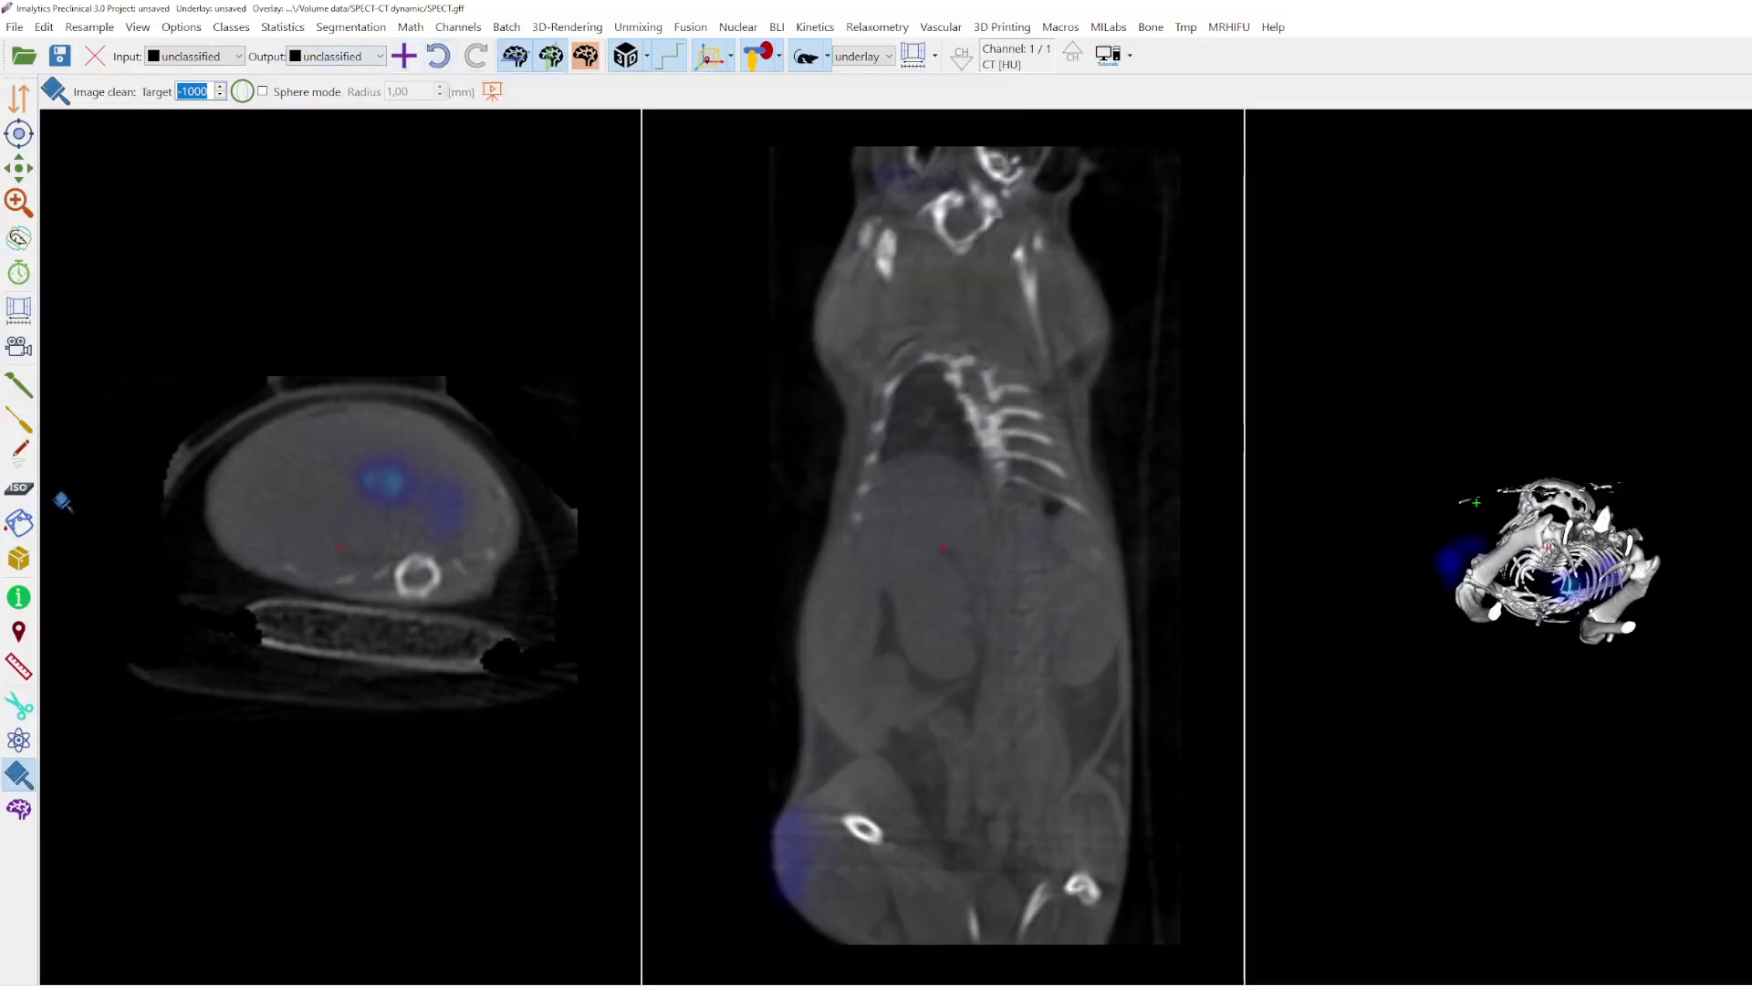
Step: Clean the remaining pad structures behind the spine with Image clean in a side view of the 3D rendering
click(18, 237)
click(1384, 677)
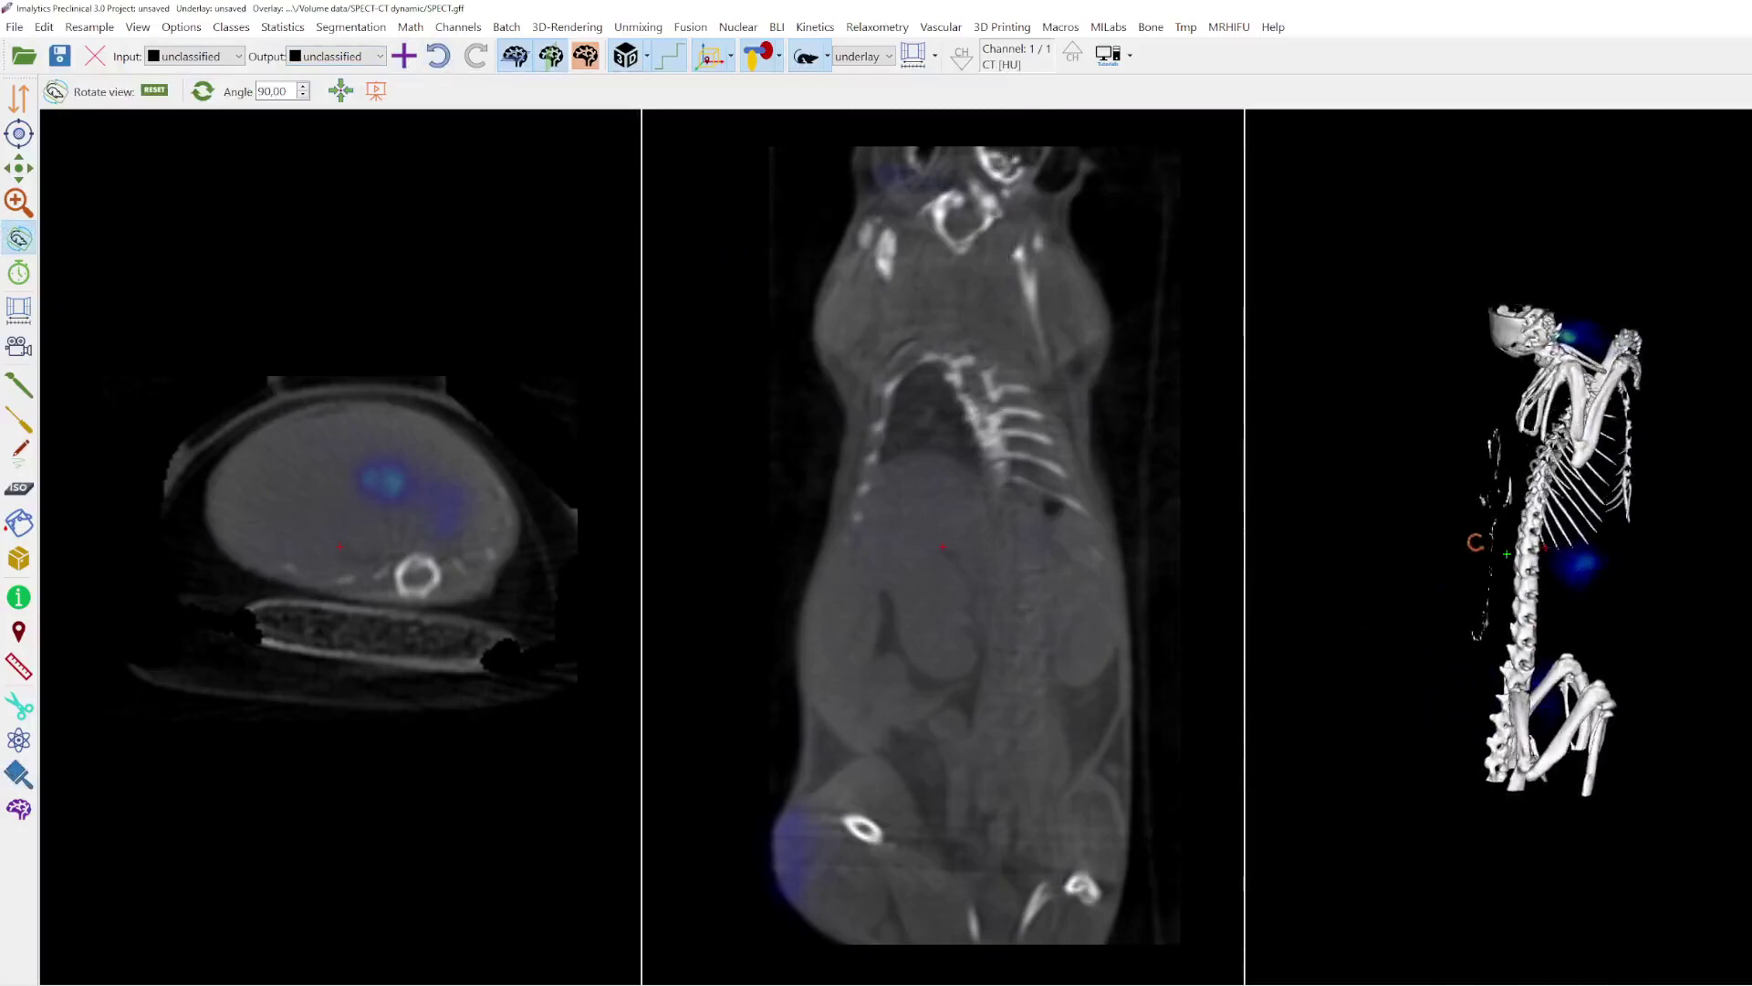
click(19, 774)
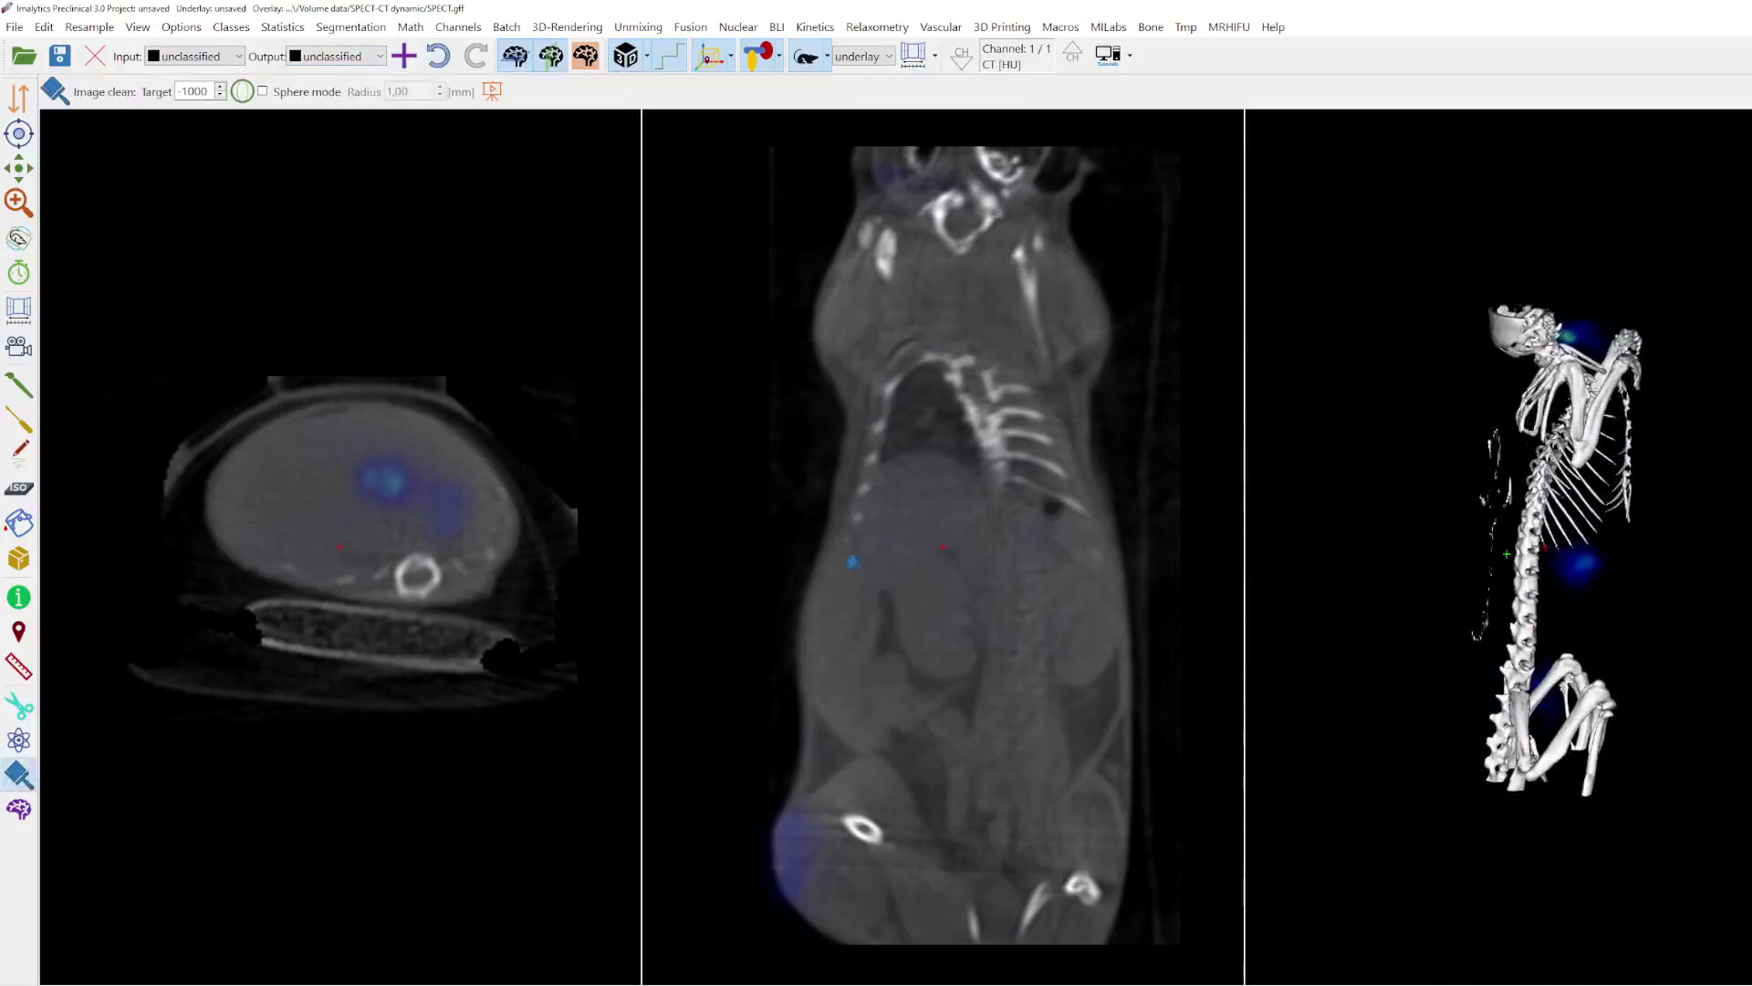
mouse_move(1426, 467)
mouse_down()
mouse_move(1503, 437)
mouse_move(1489, 639)
mouse_up()
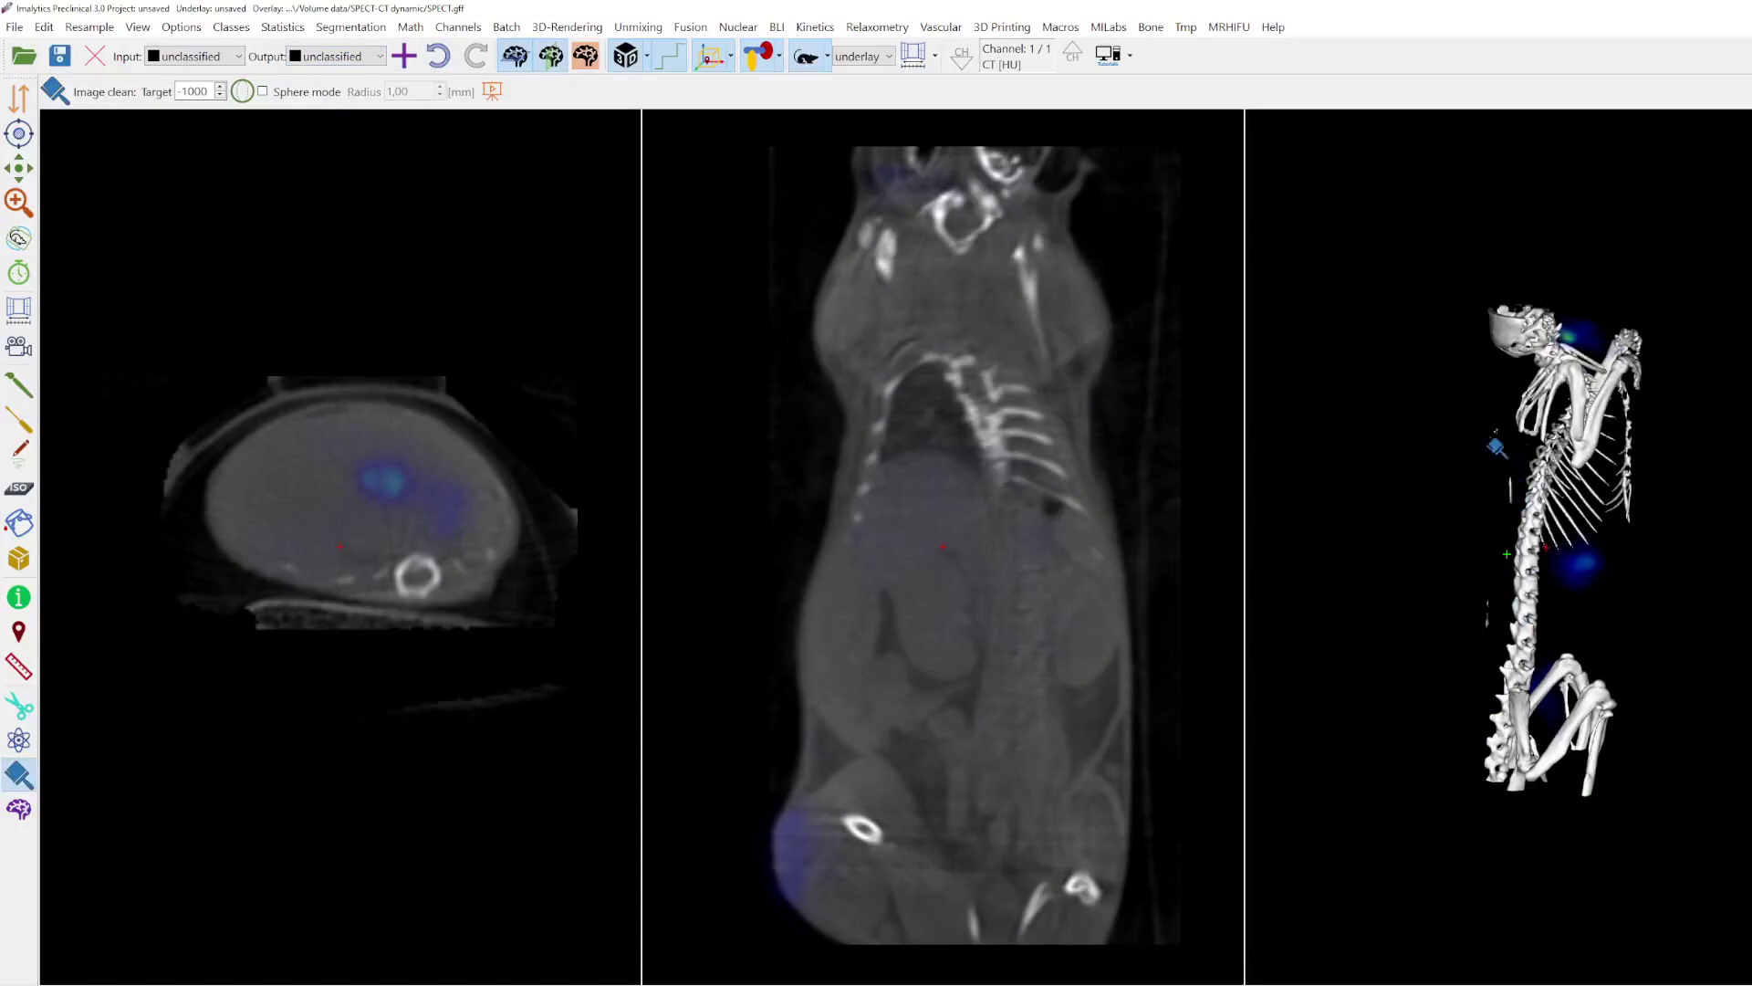
drag(1491, 417, 1495, 462)
Step: Lower the maximum of the CT underlay windowing to about 313
click(923, 59)
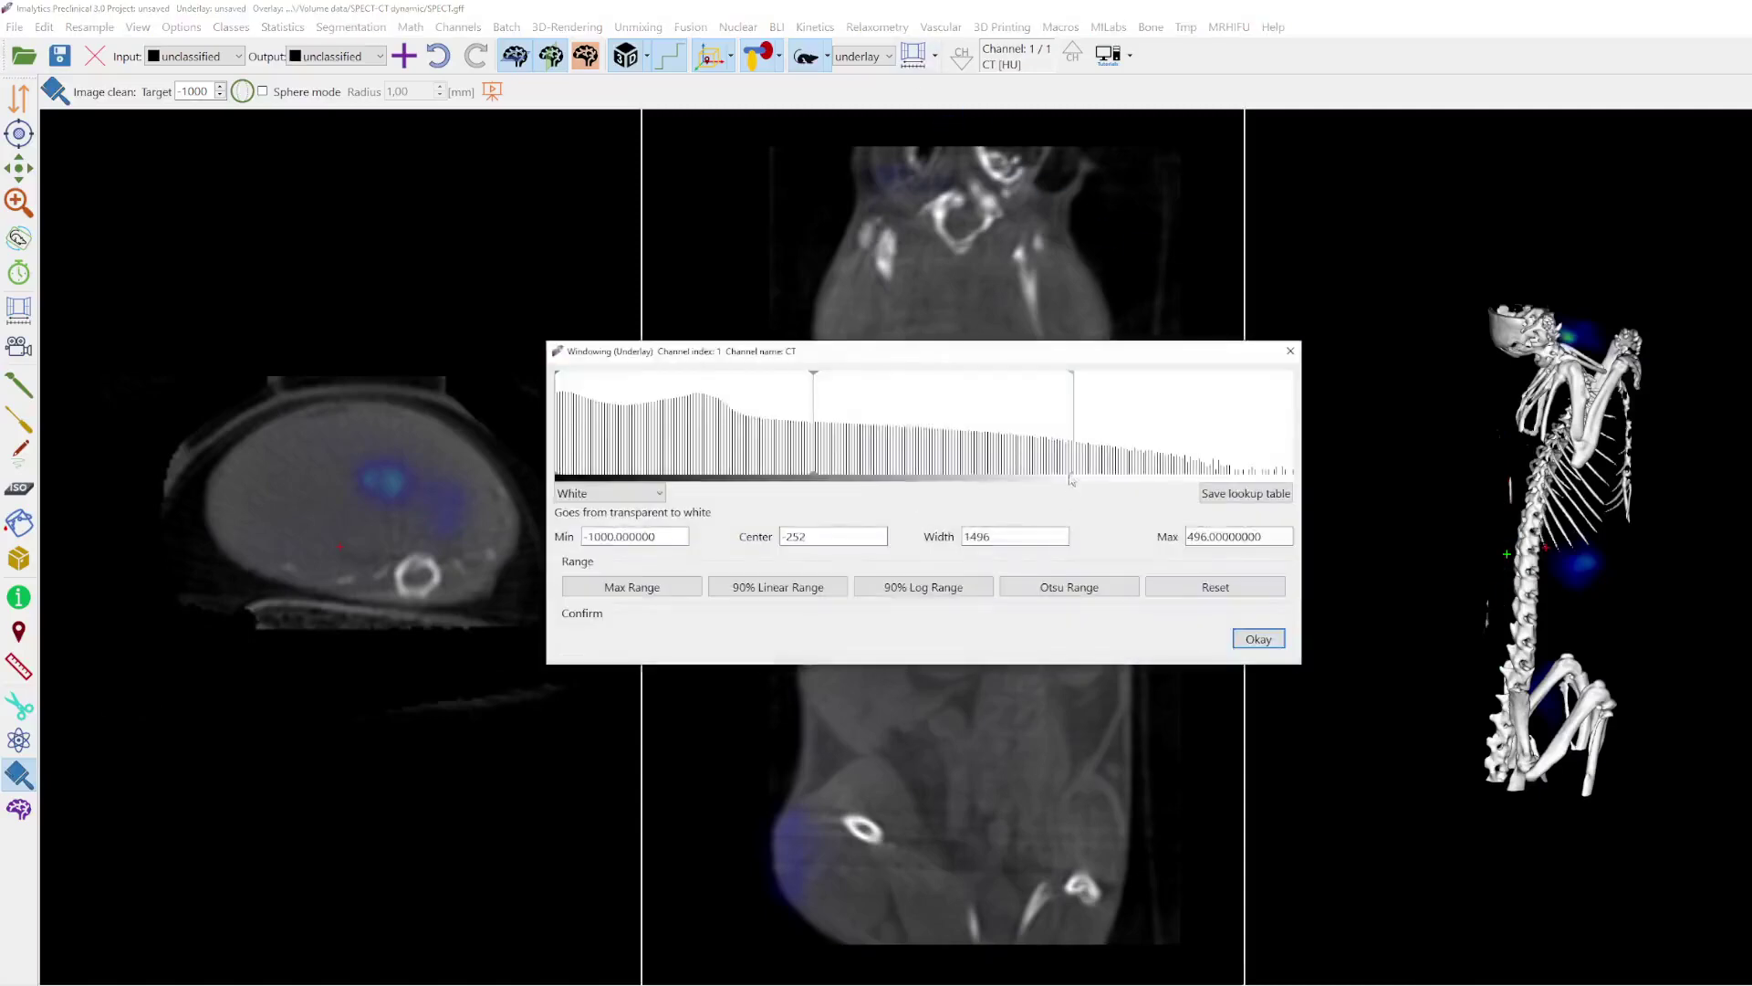
mouse_move(1072, 481)
mouse_down()
mouse_move(845, 471)
mouse_move(1011, 472)
mouse_up()
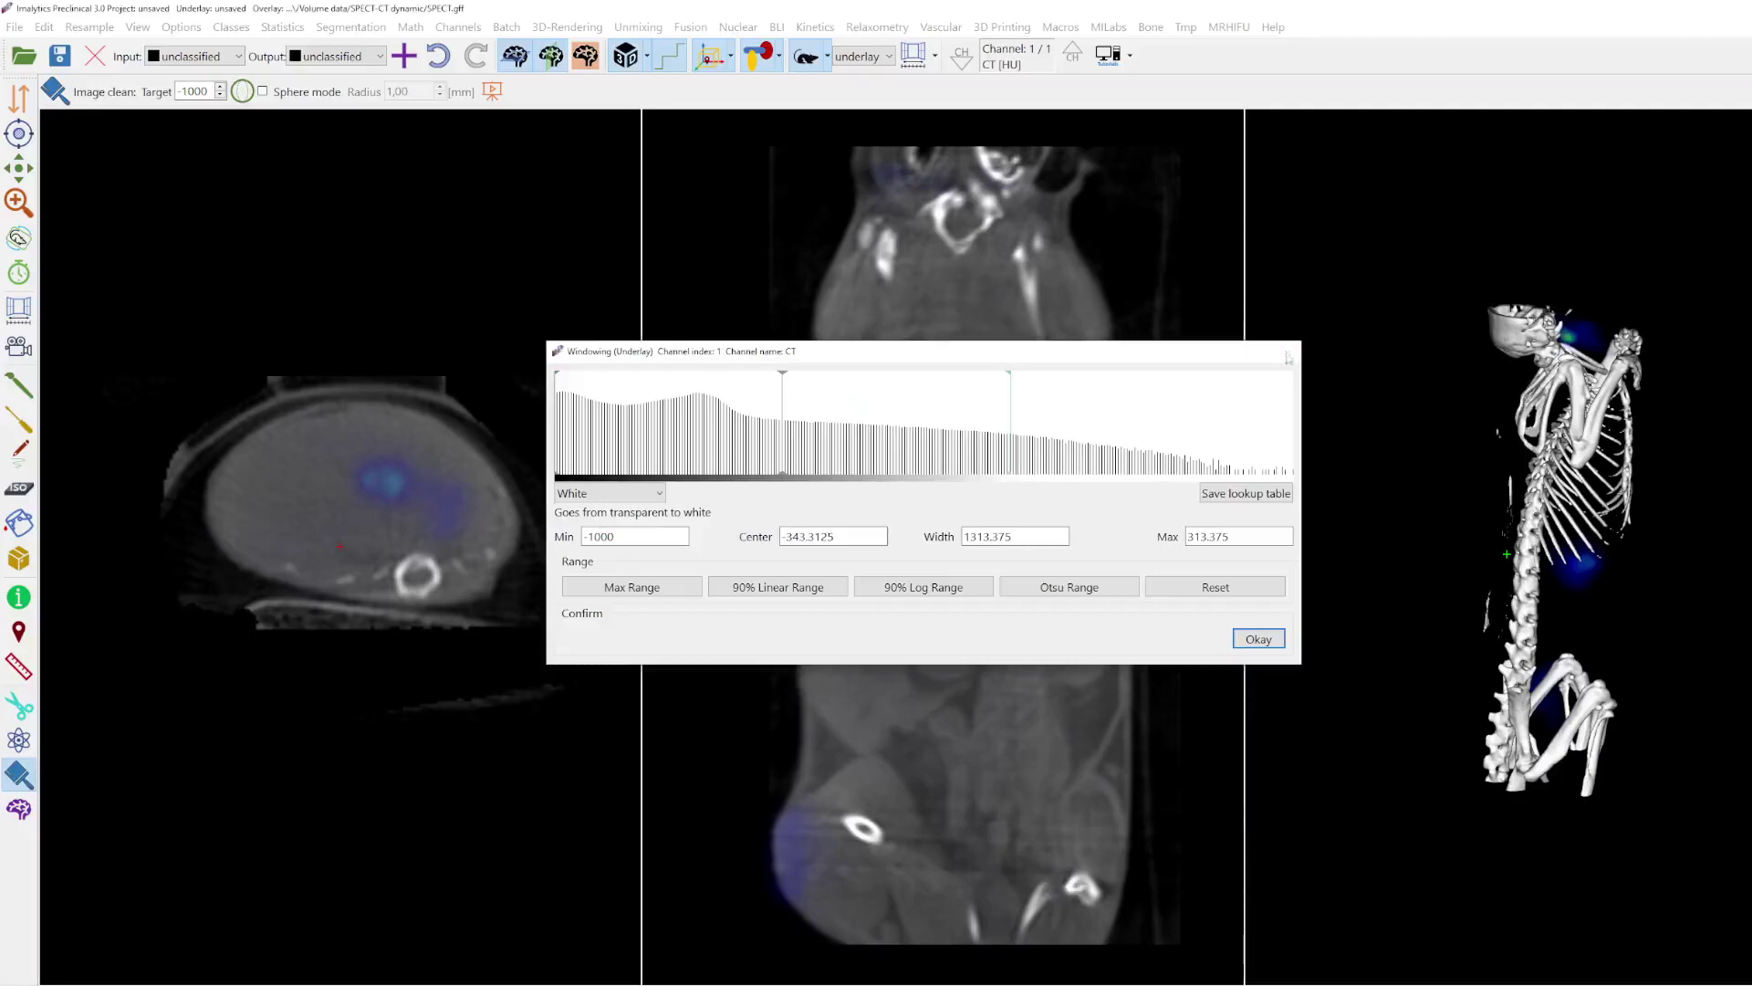
click(1290, 350)
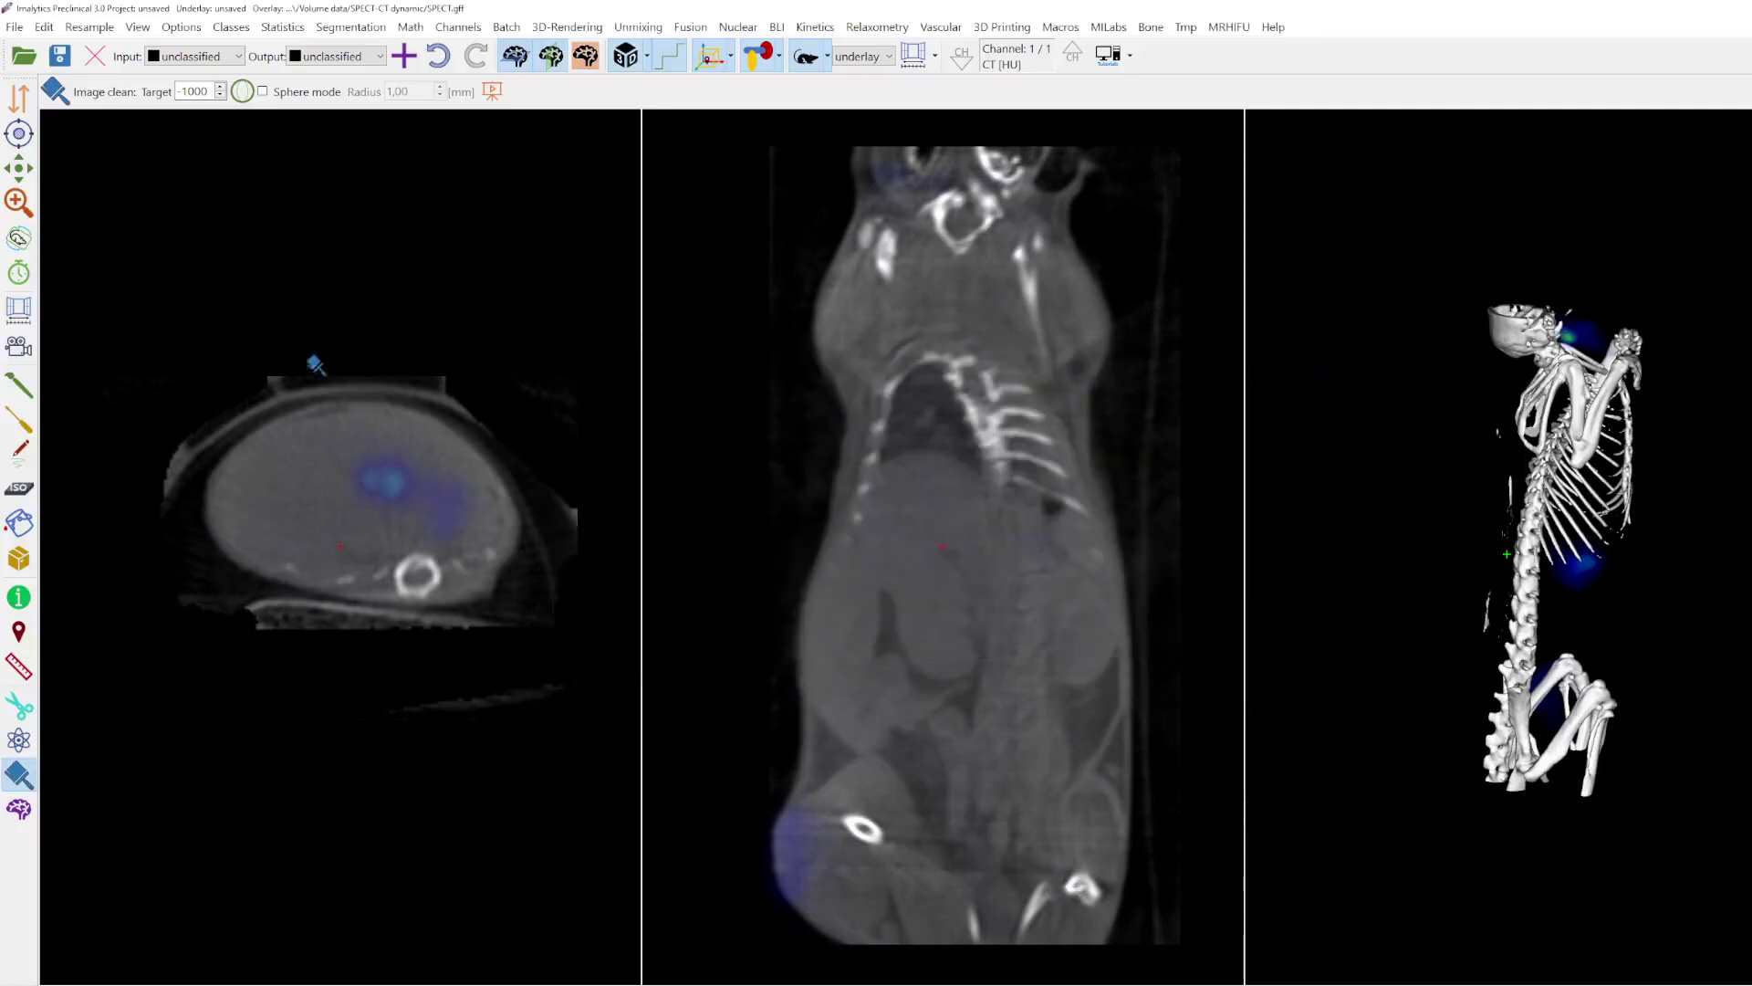
Step: Select the SPECT overlay layer and lower its windowing maximum to about 3116
click(18, 239)
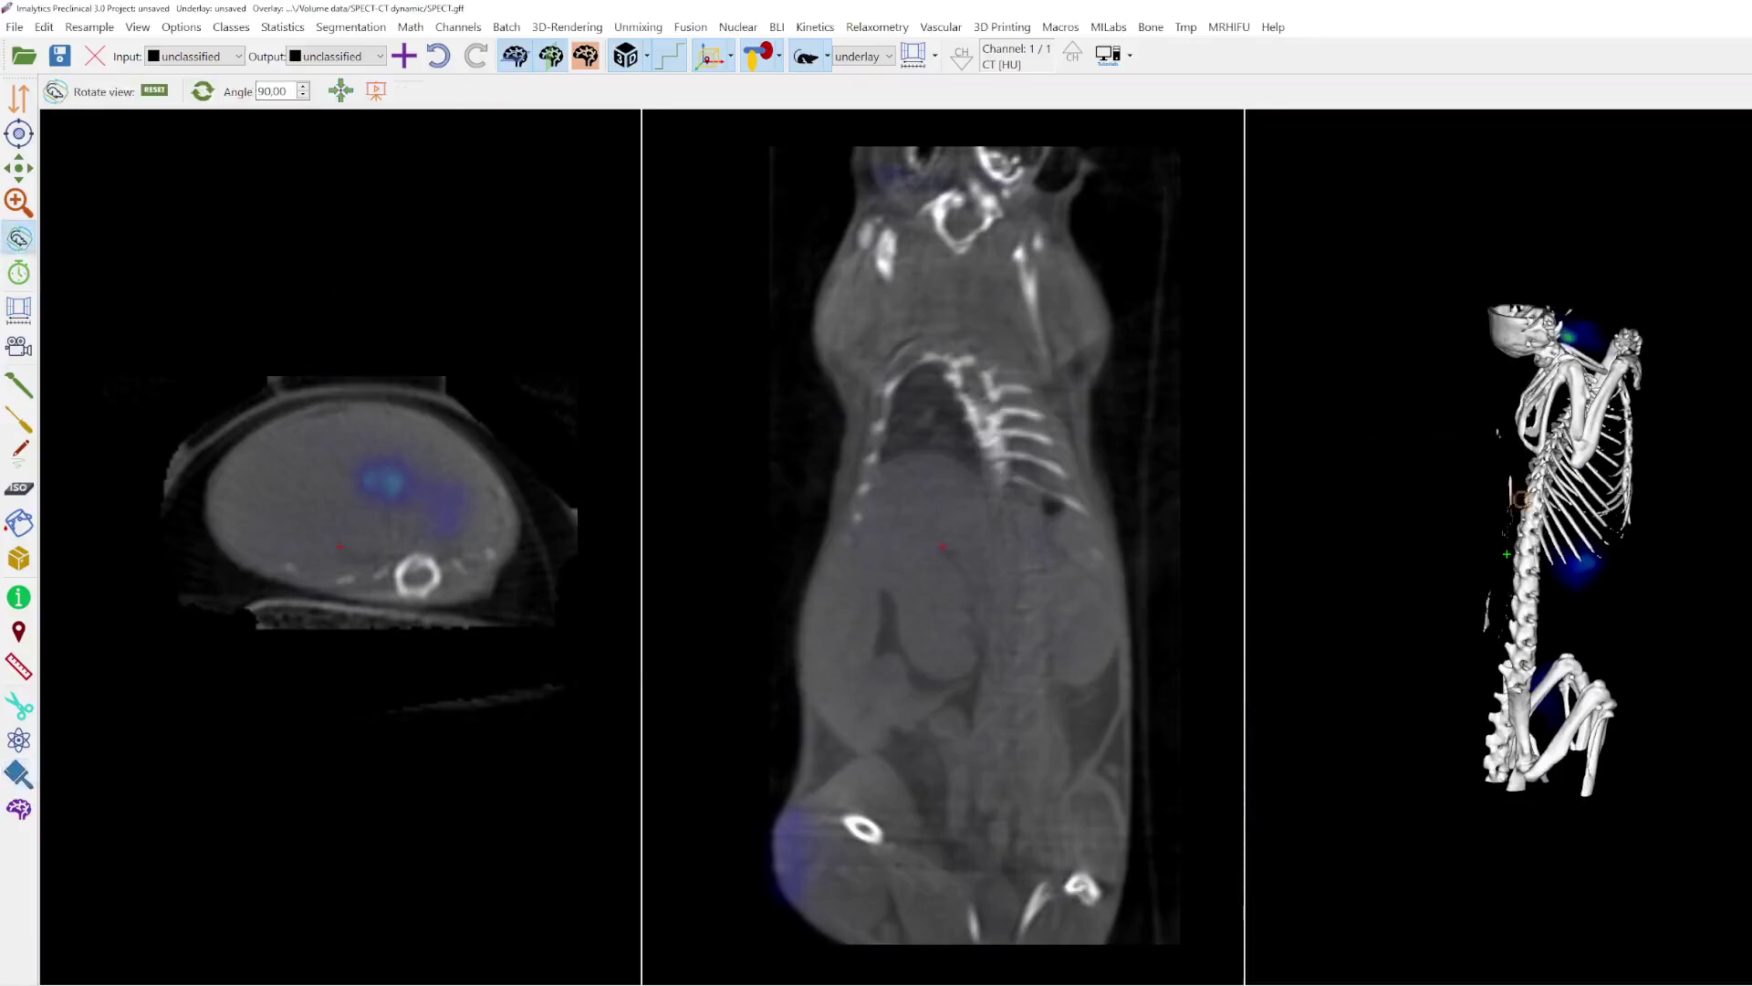
drag(1392, 522, 1541, 553)
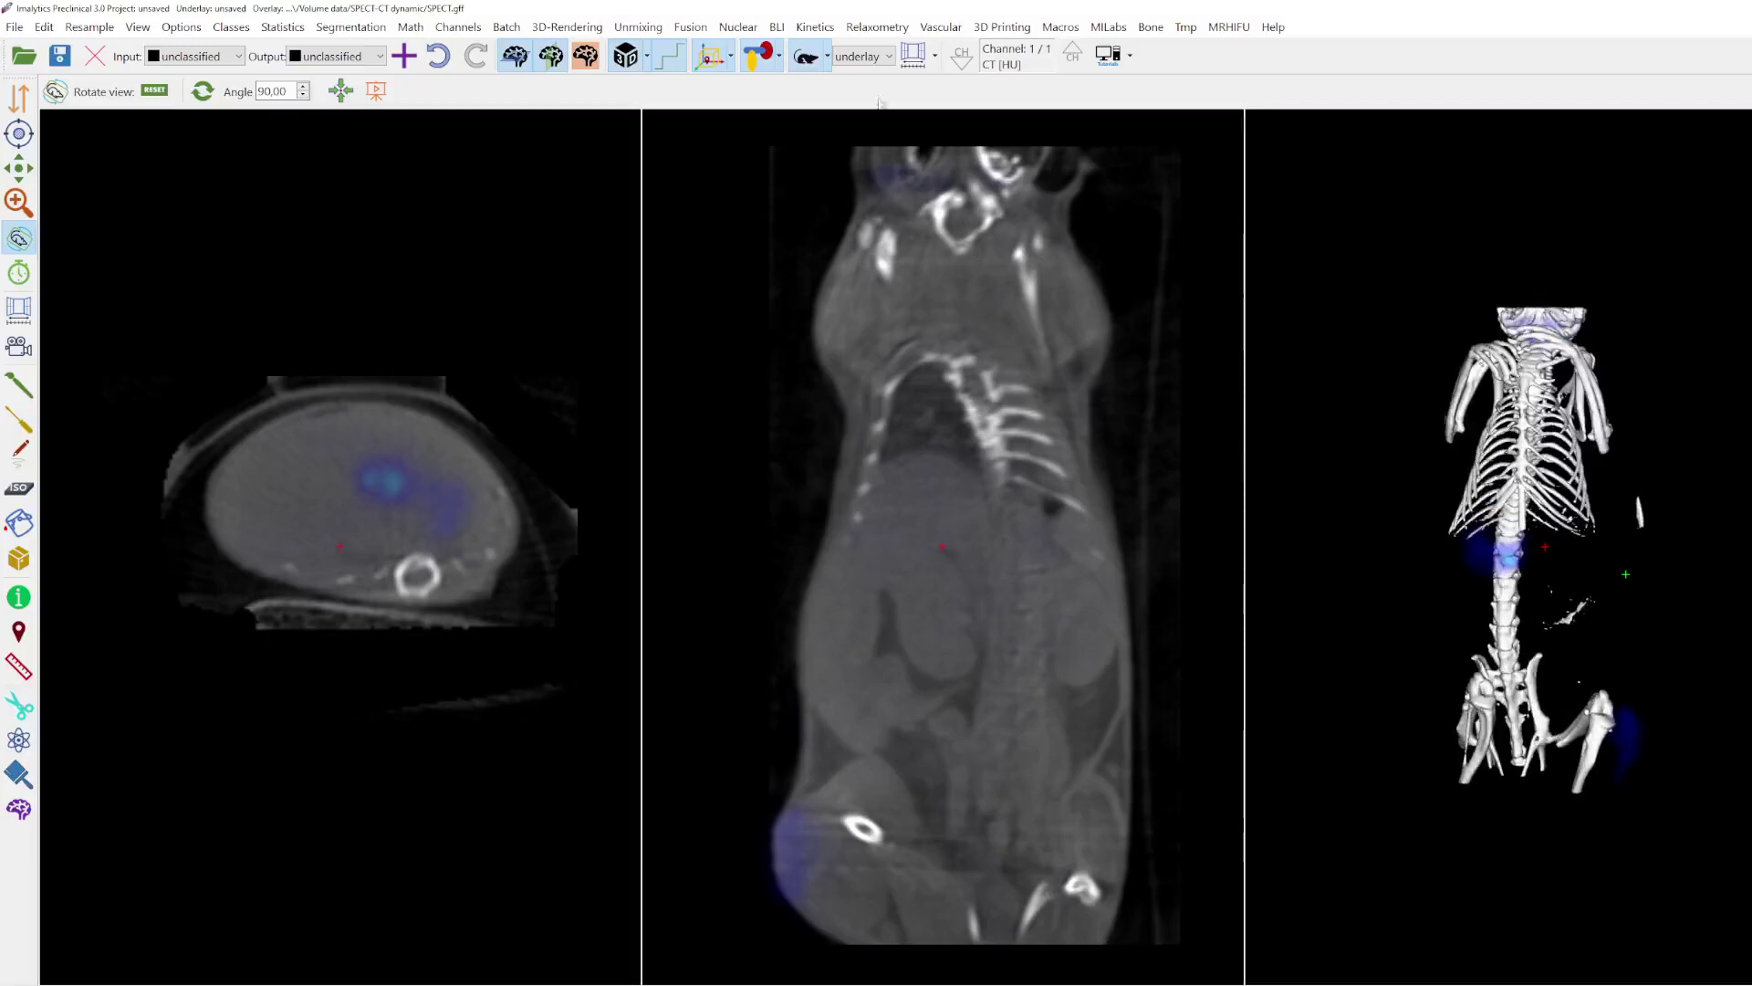
click(863, 56)
click(853, 92)
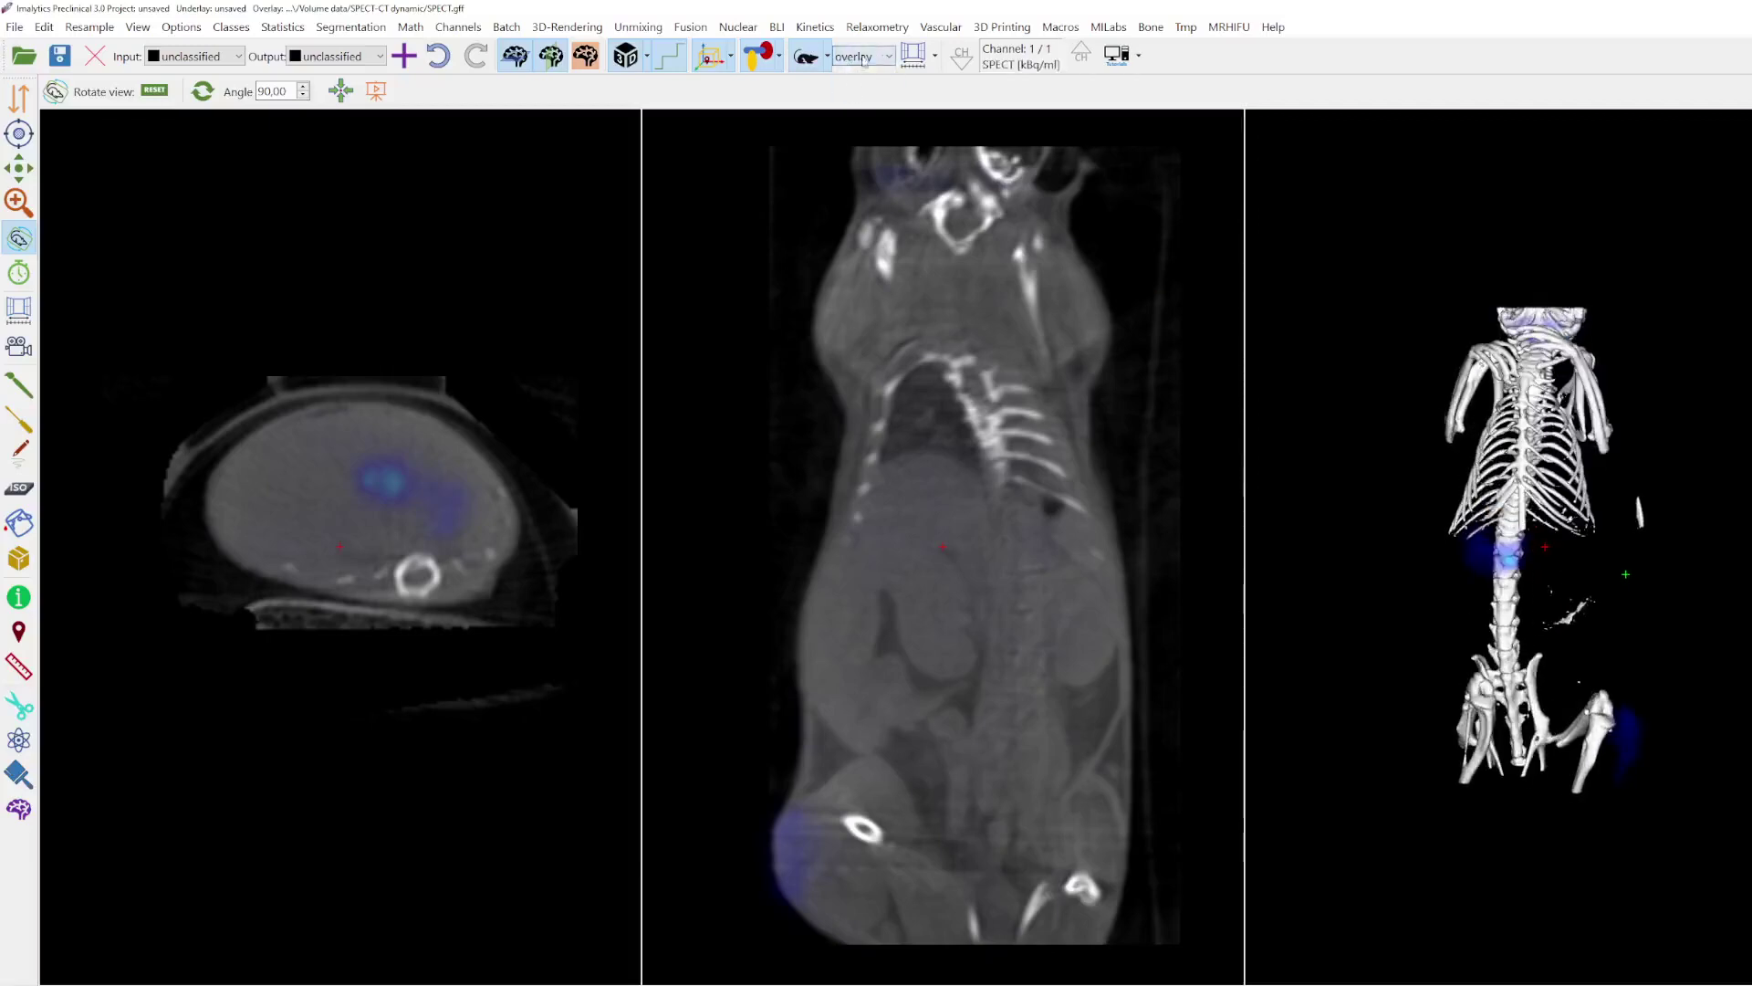
click(915, 60)
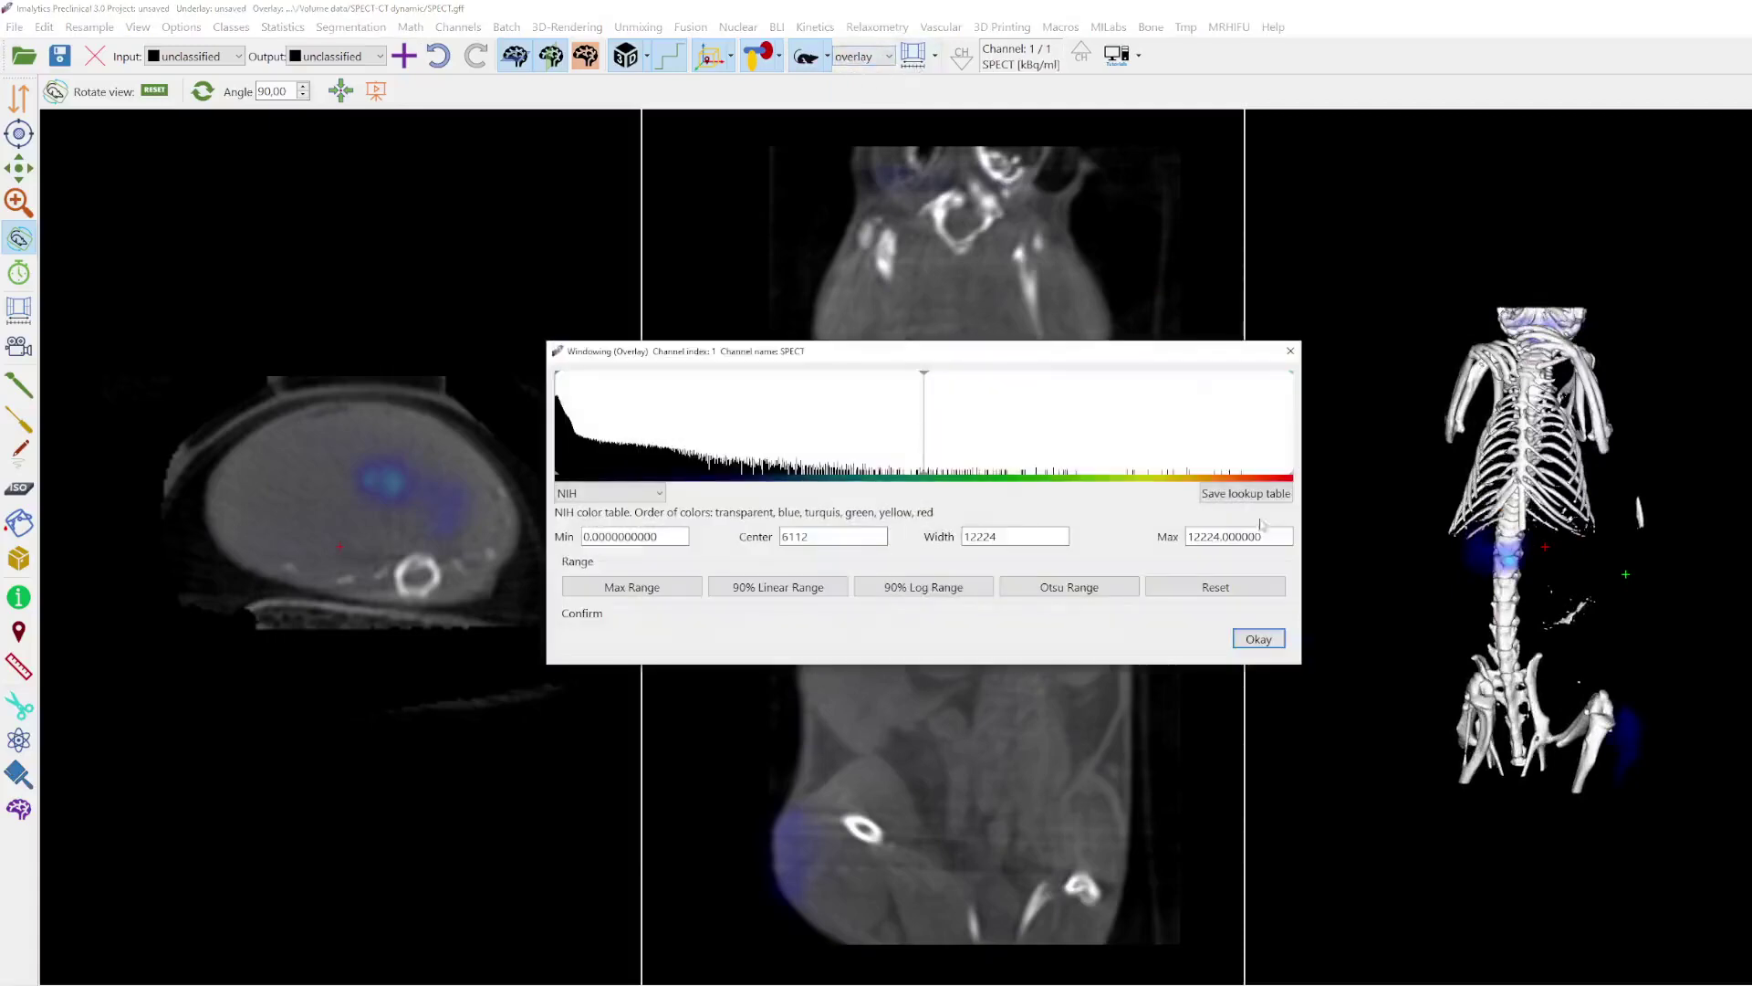
drag(1220, 479, 743, 476)
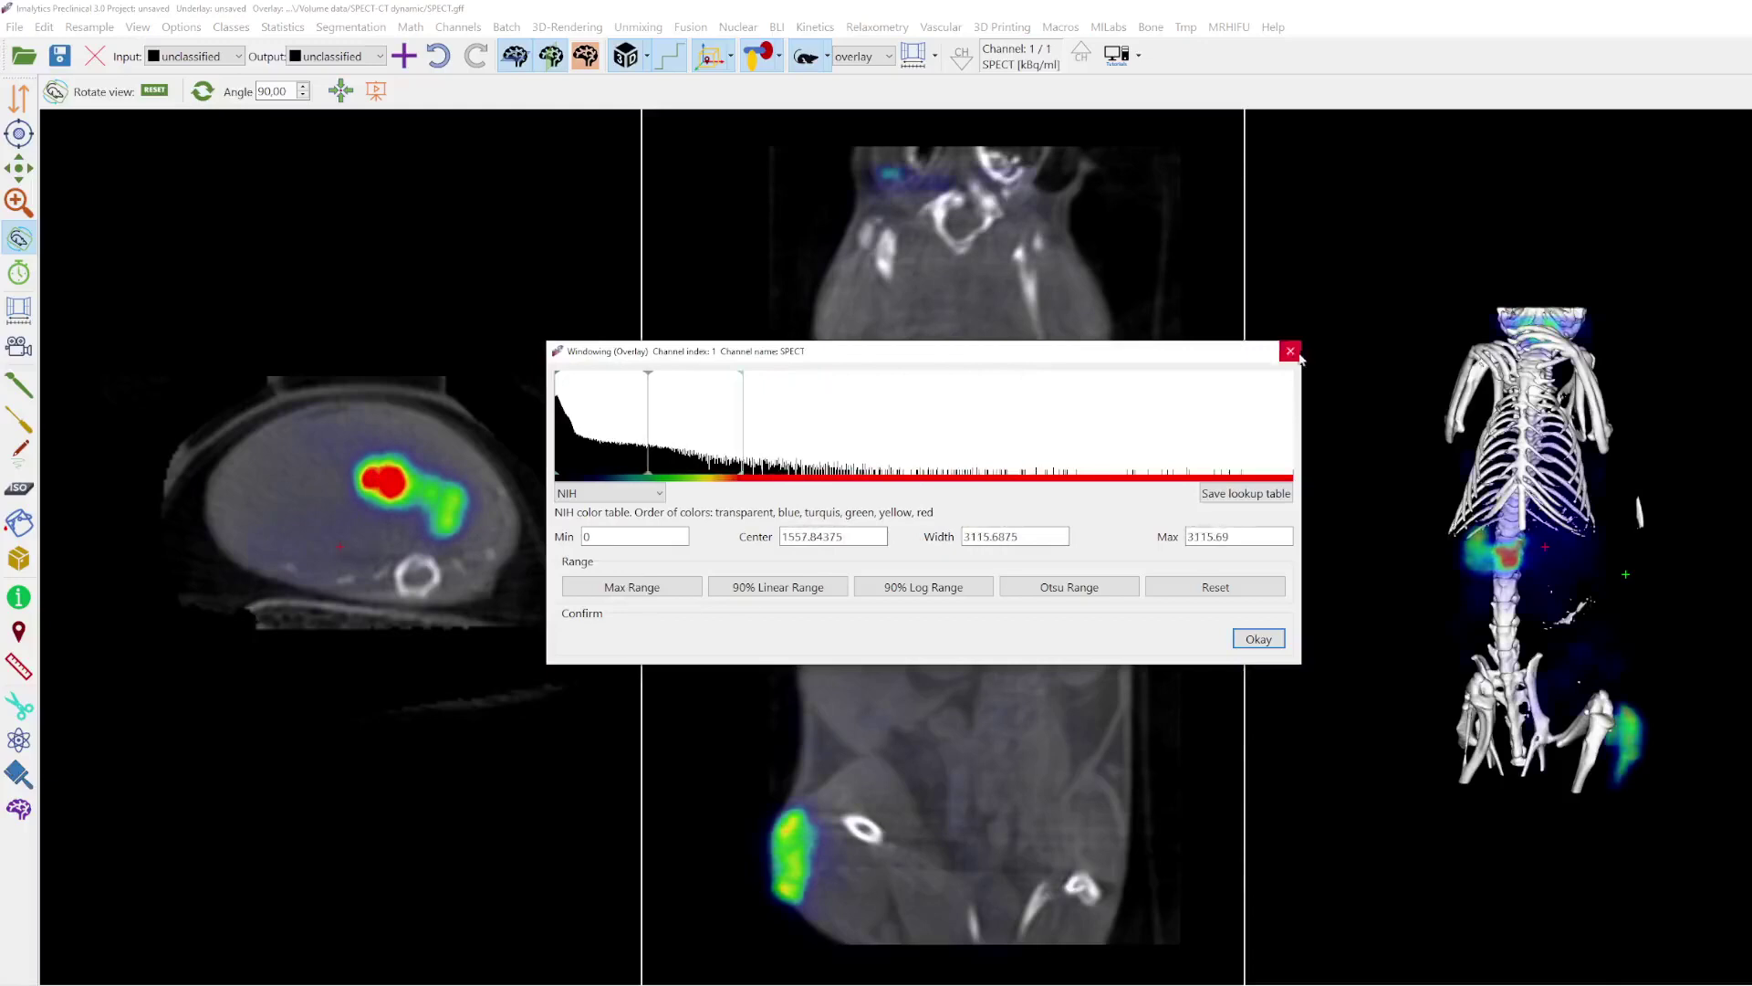
click(1290, 351)
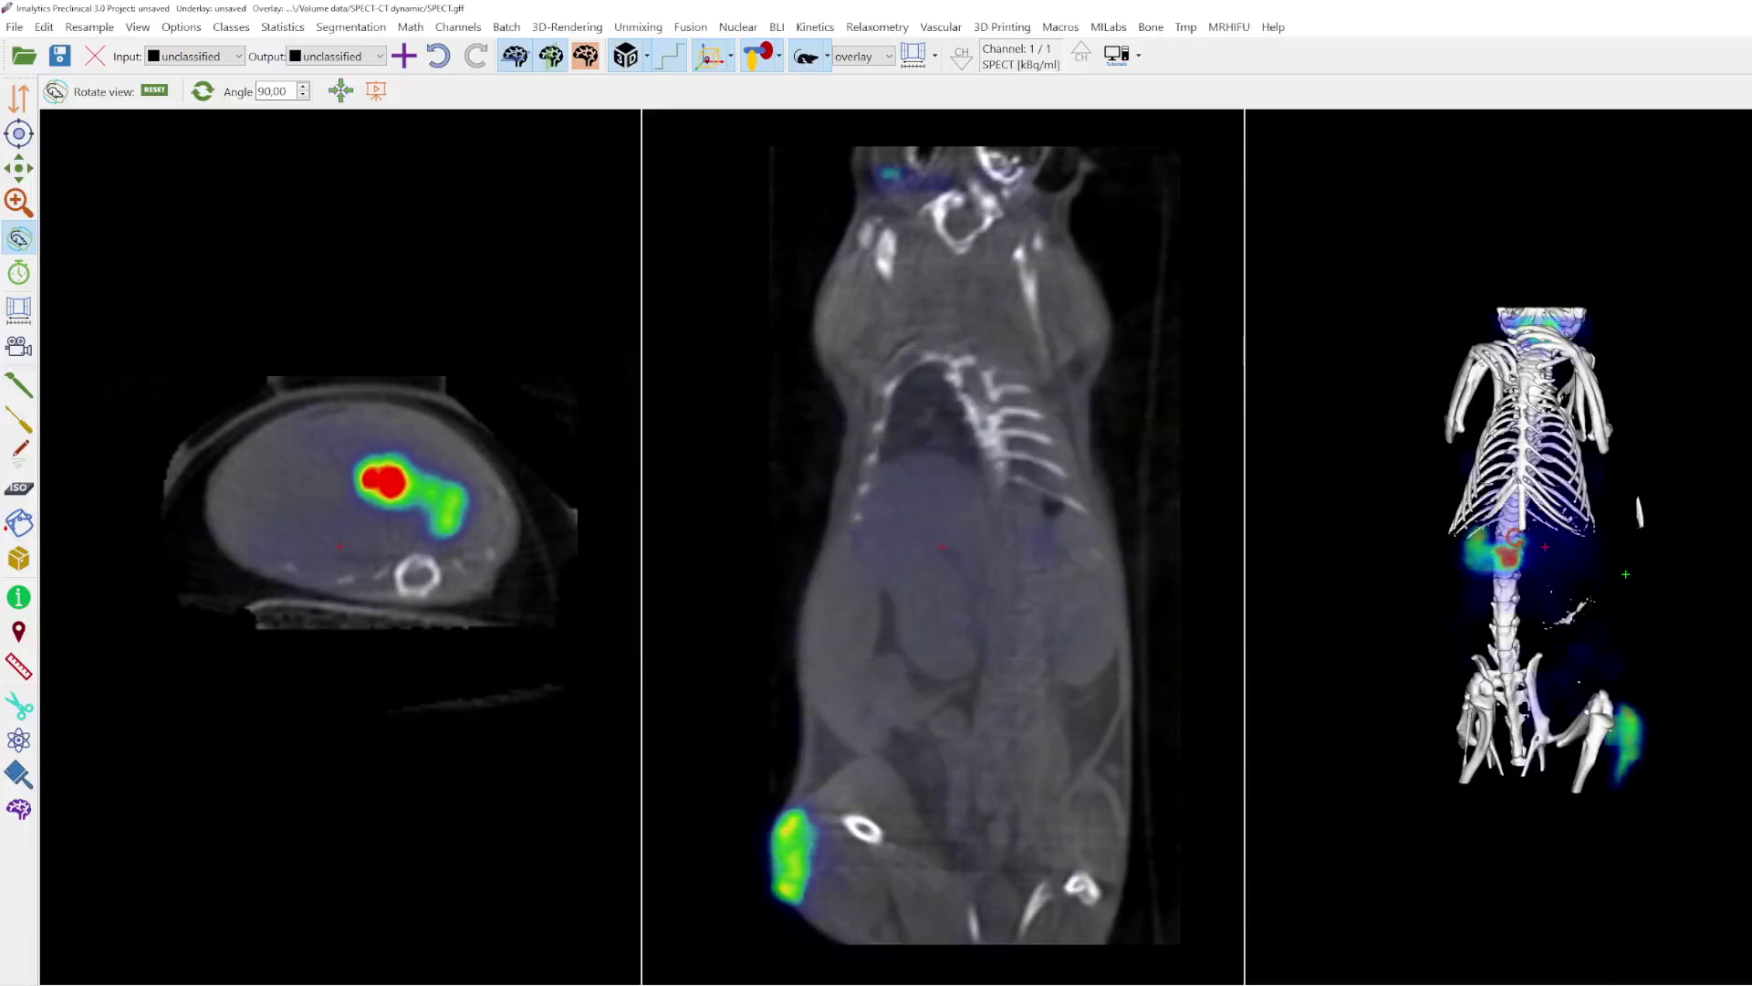
Step: Examine how the SPECT uptake changes by stepping back to the first time frame and forward to the last one
click(19, 273)
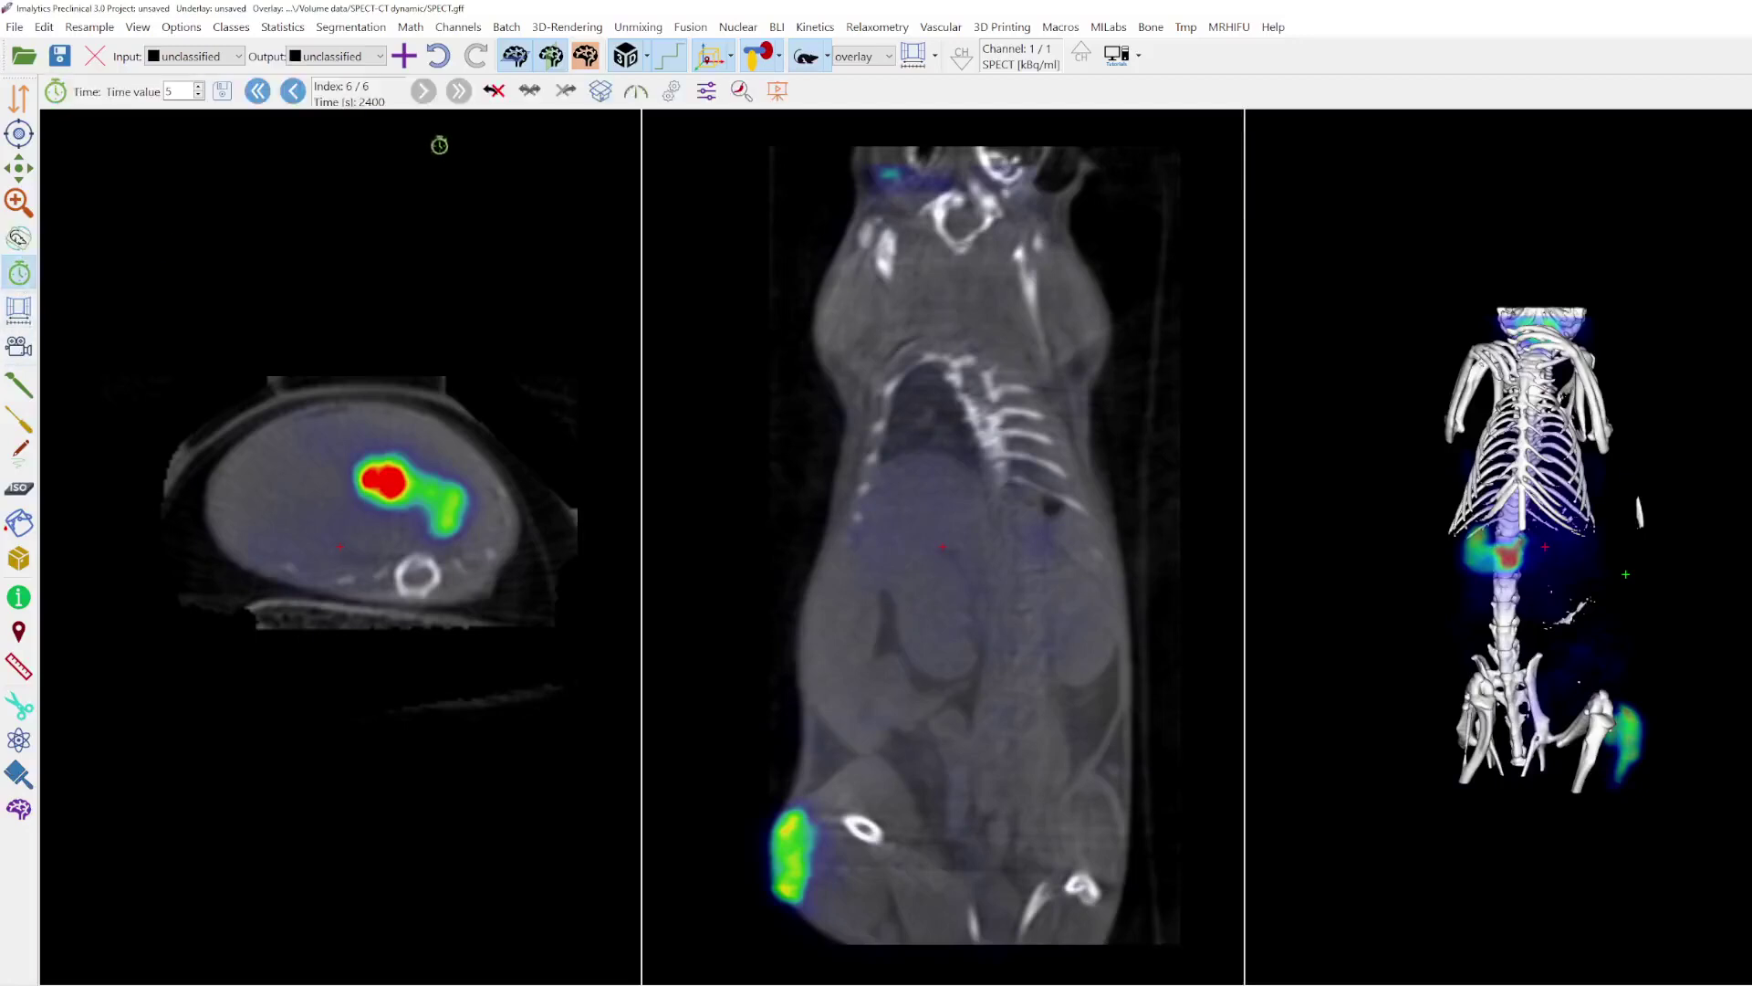
click(292, 92)
click(292, 93)
click(292, 92)
click(292, 93)
click(292, 92)
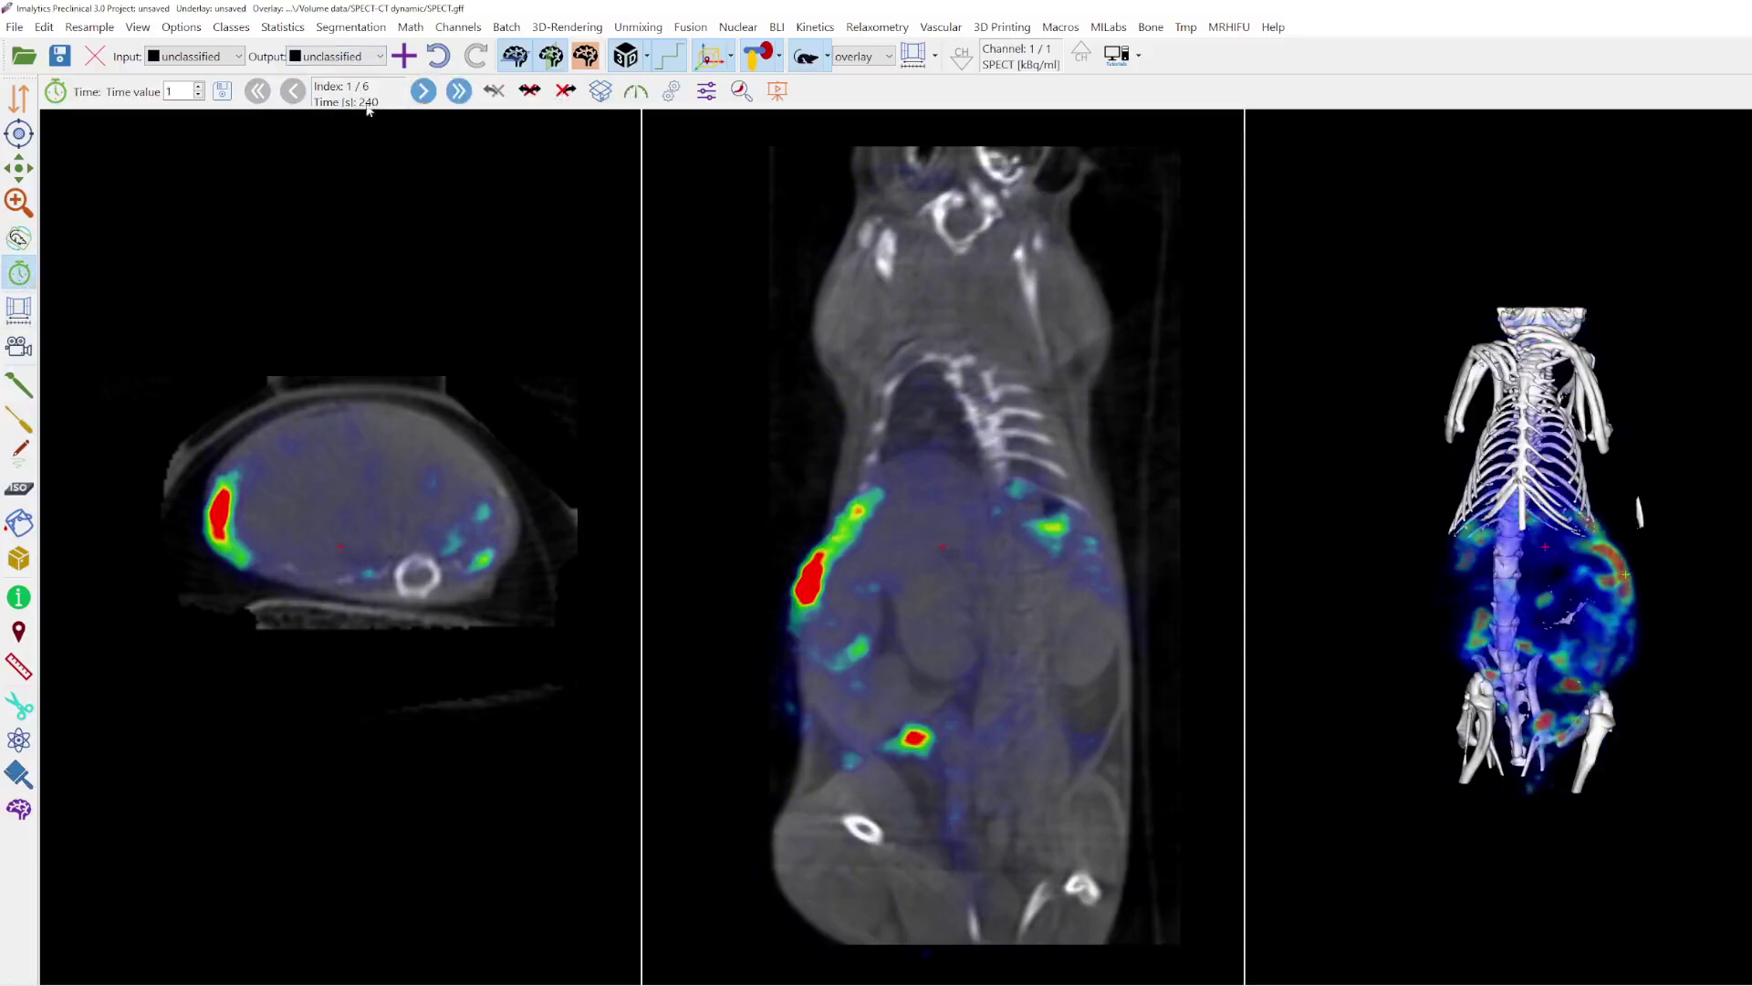
click(425, 94)
click(423, 92)
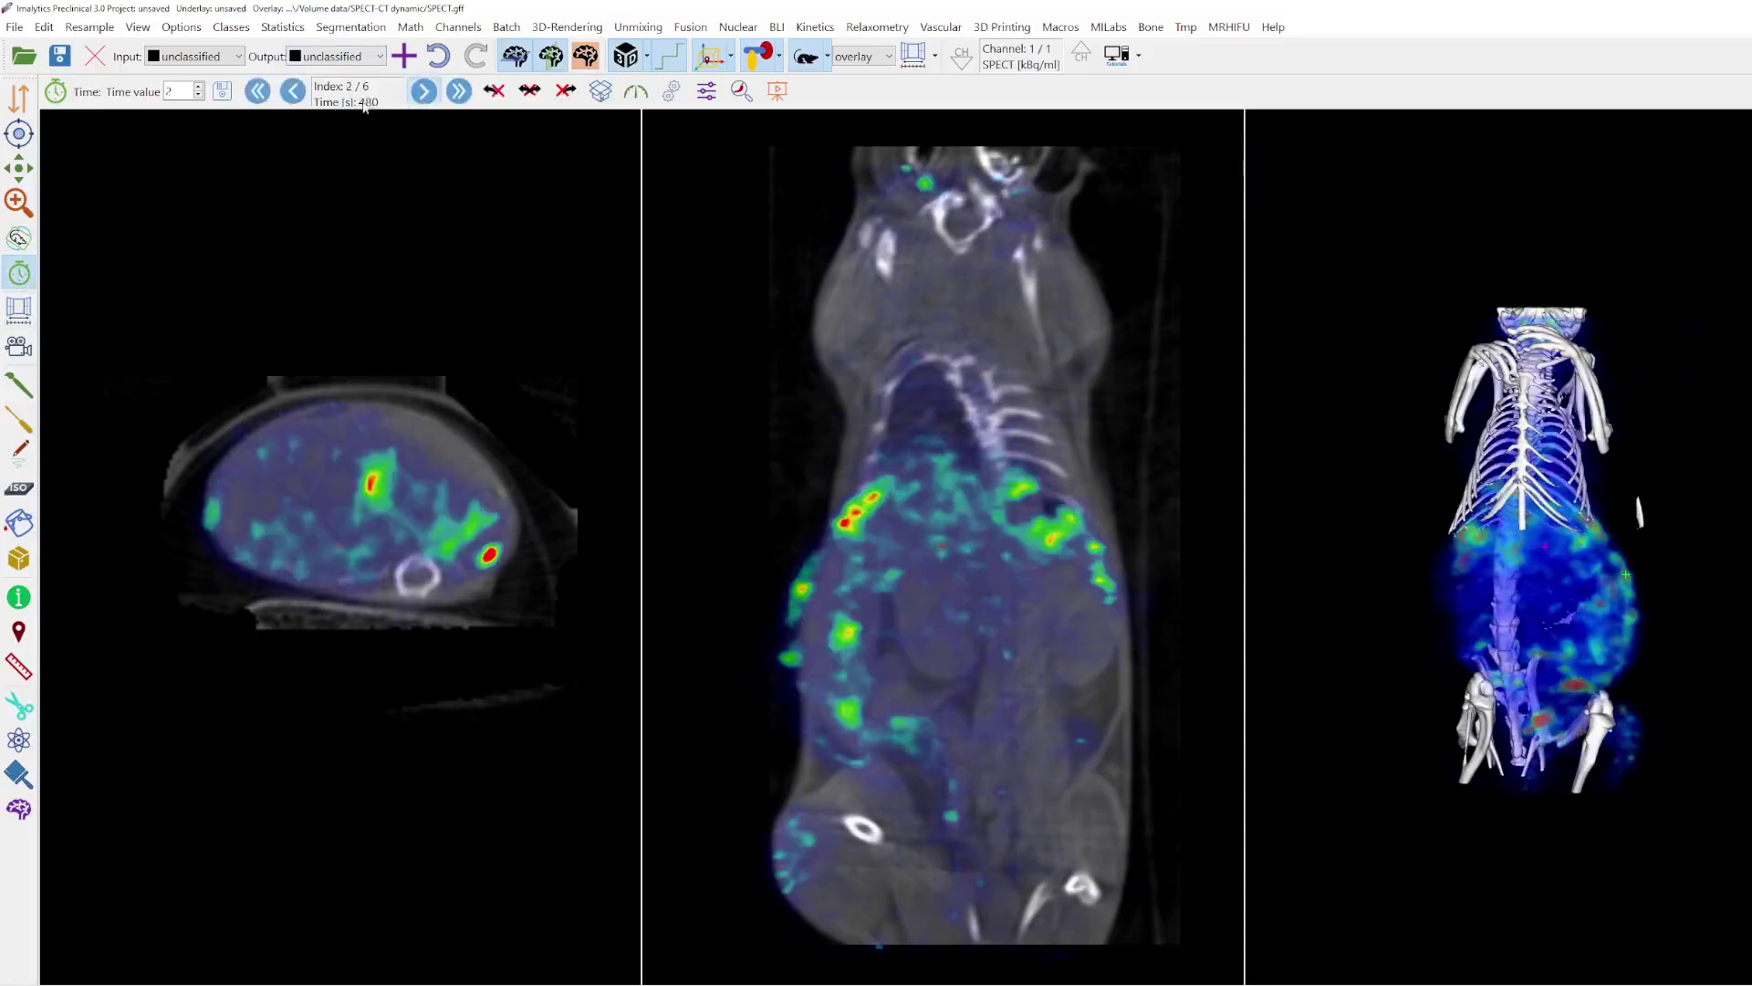
click(423, 91)
click(423, 91)
click(424, 91)
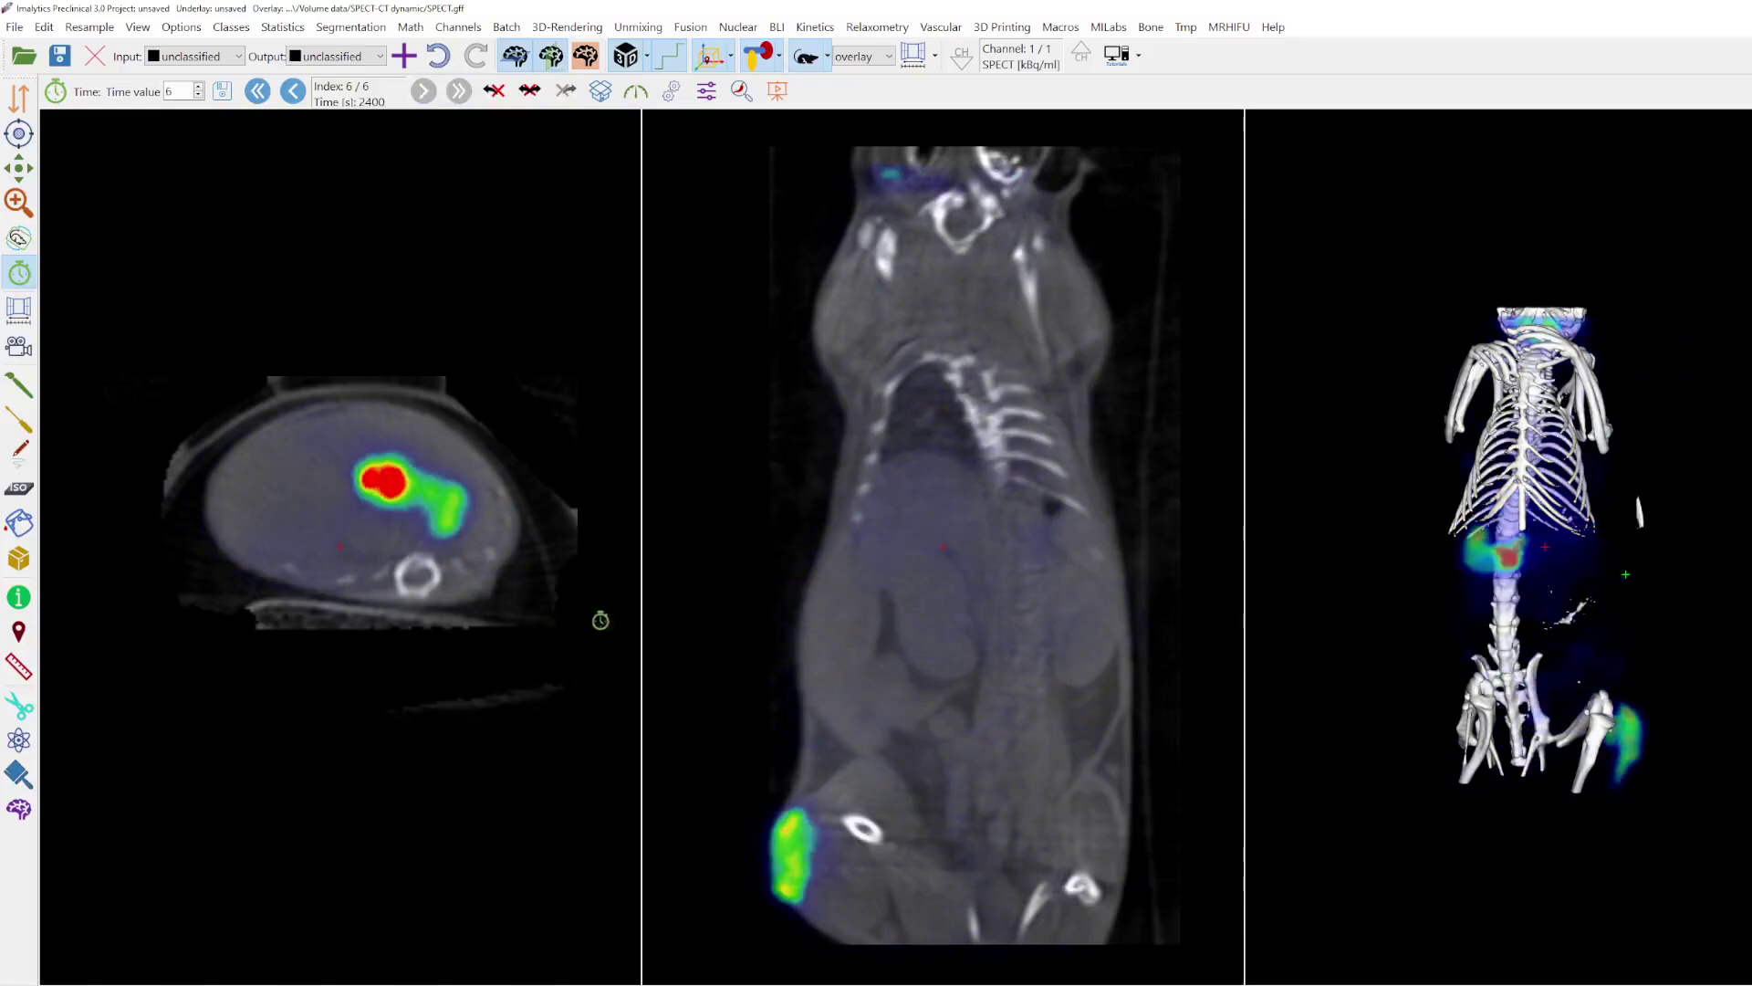
Step: Create a Stomach class and segment the stomach uptake with the ISO tool in the coronal view
click(406, 58)
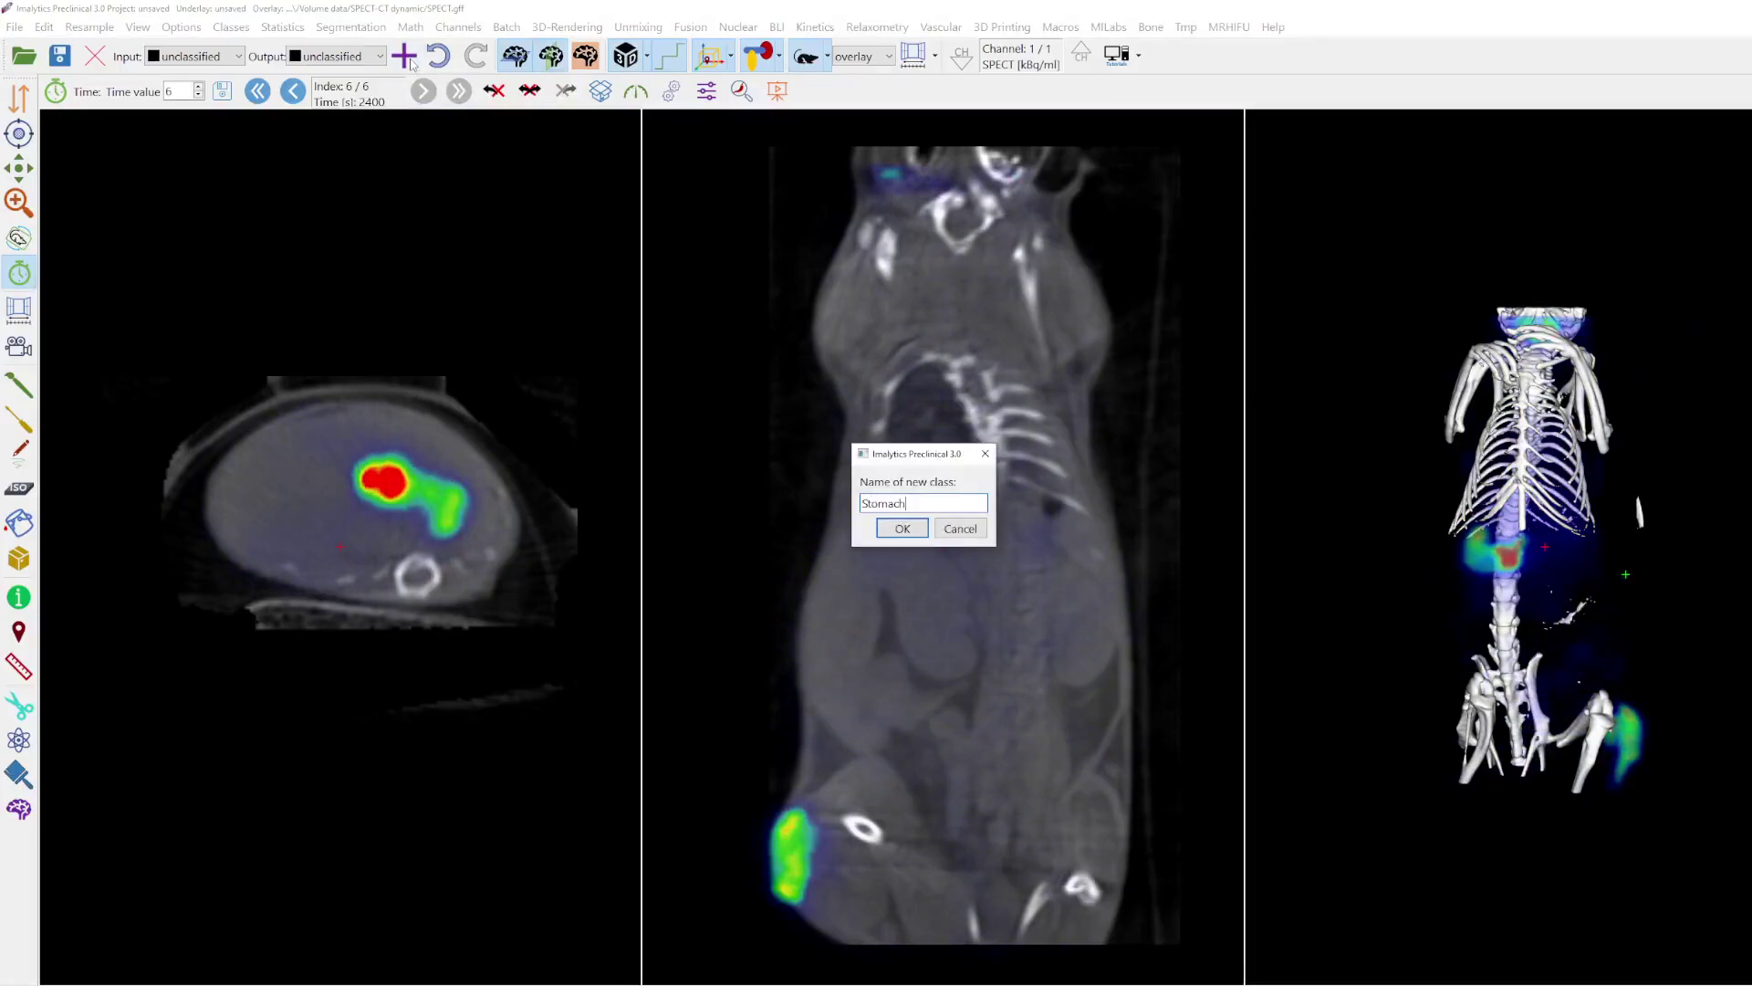
key(Return)
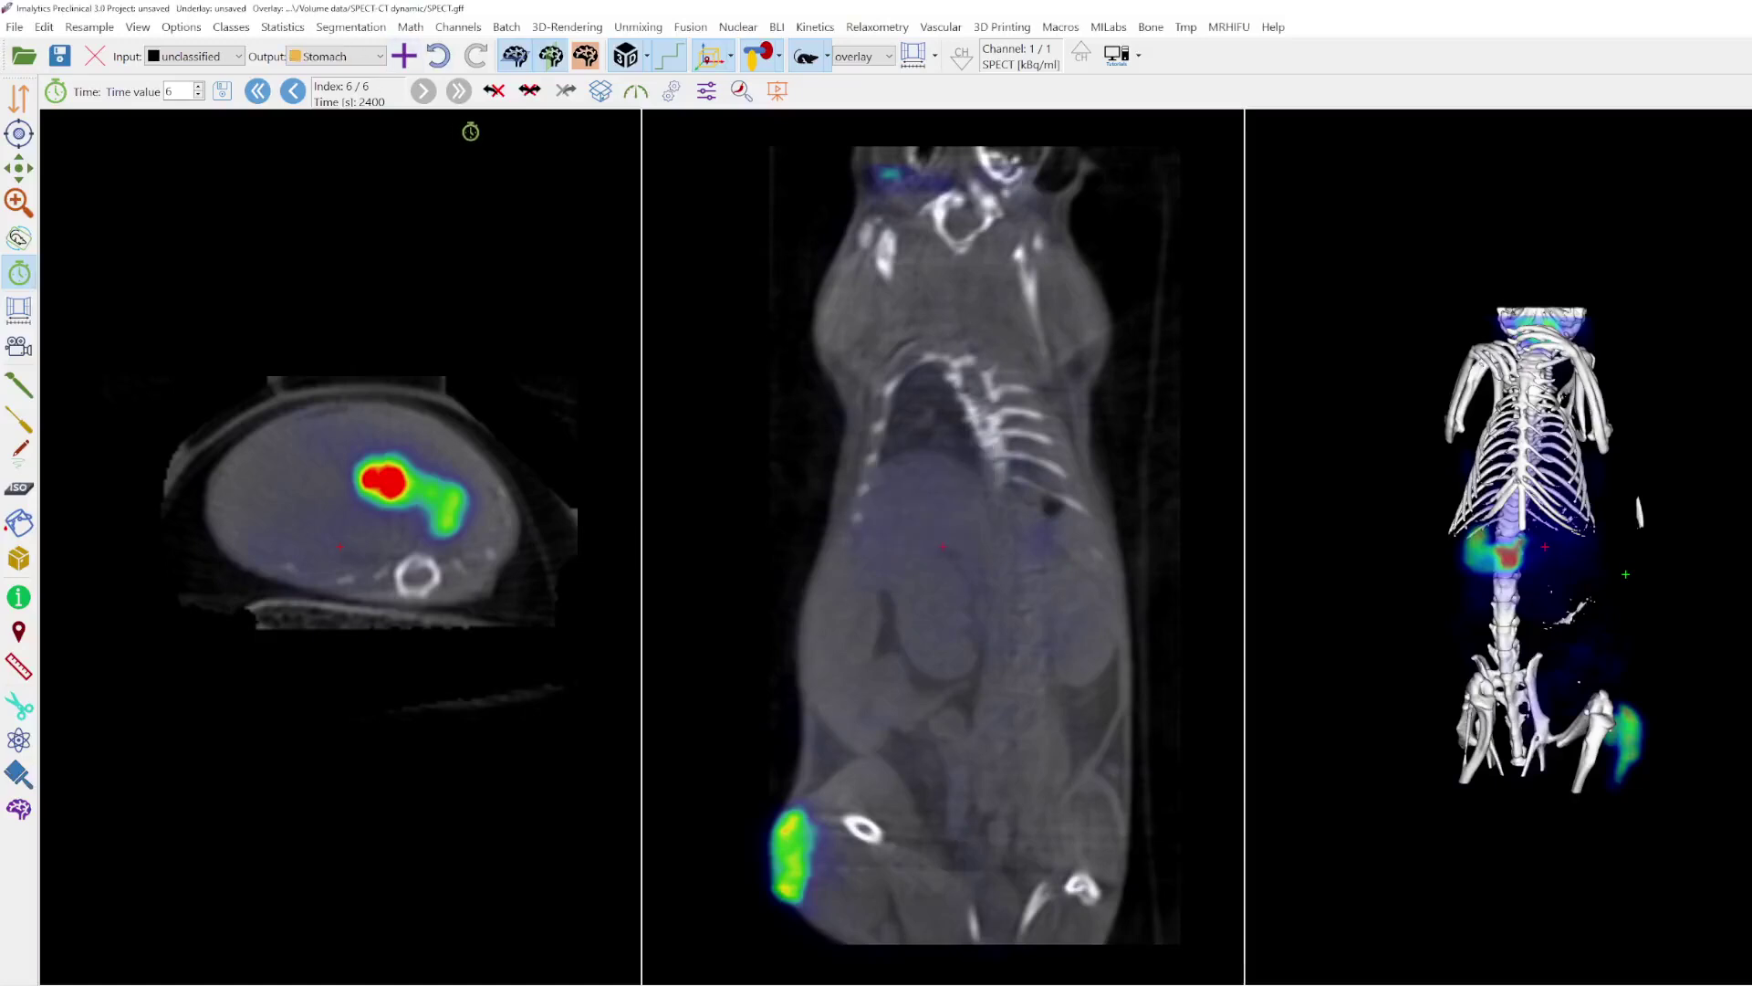
click(22, 491)
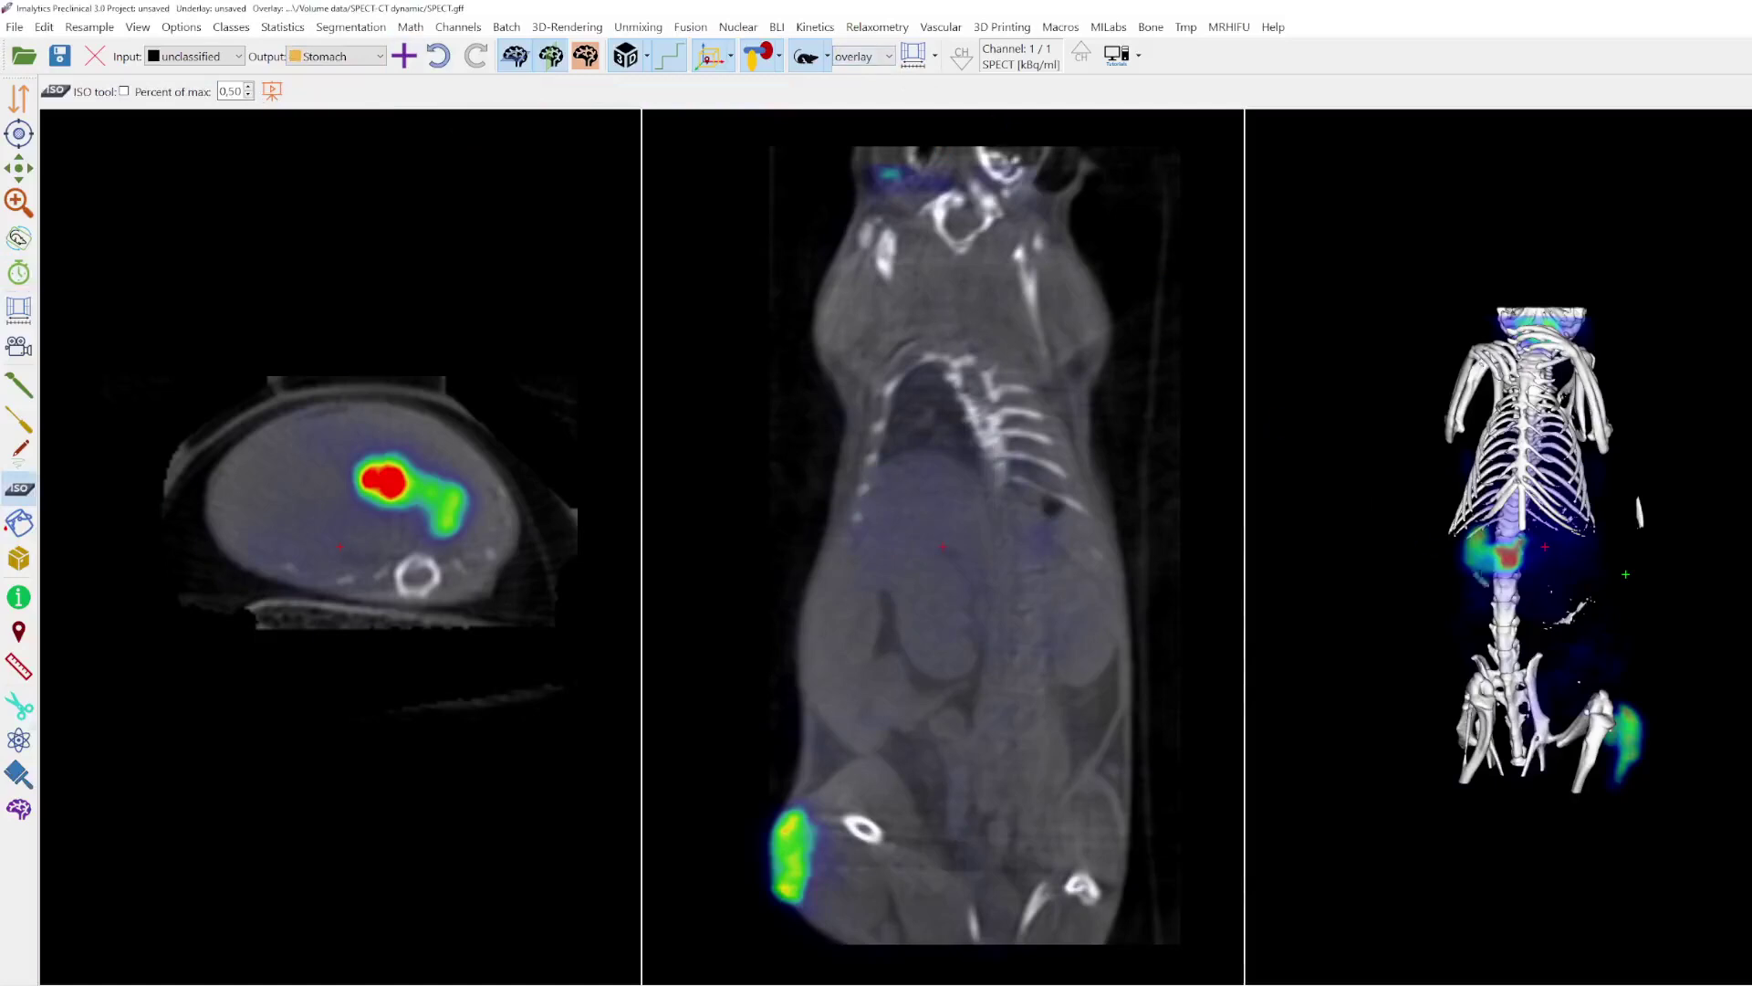
click(1514, 559)
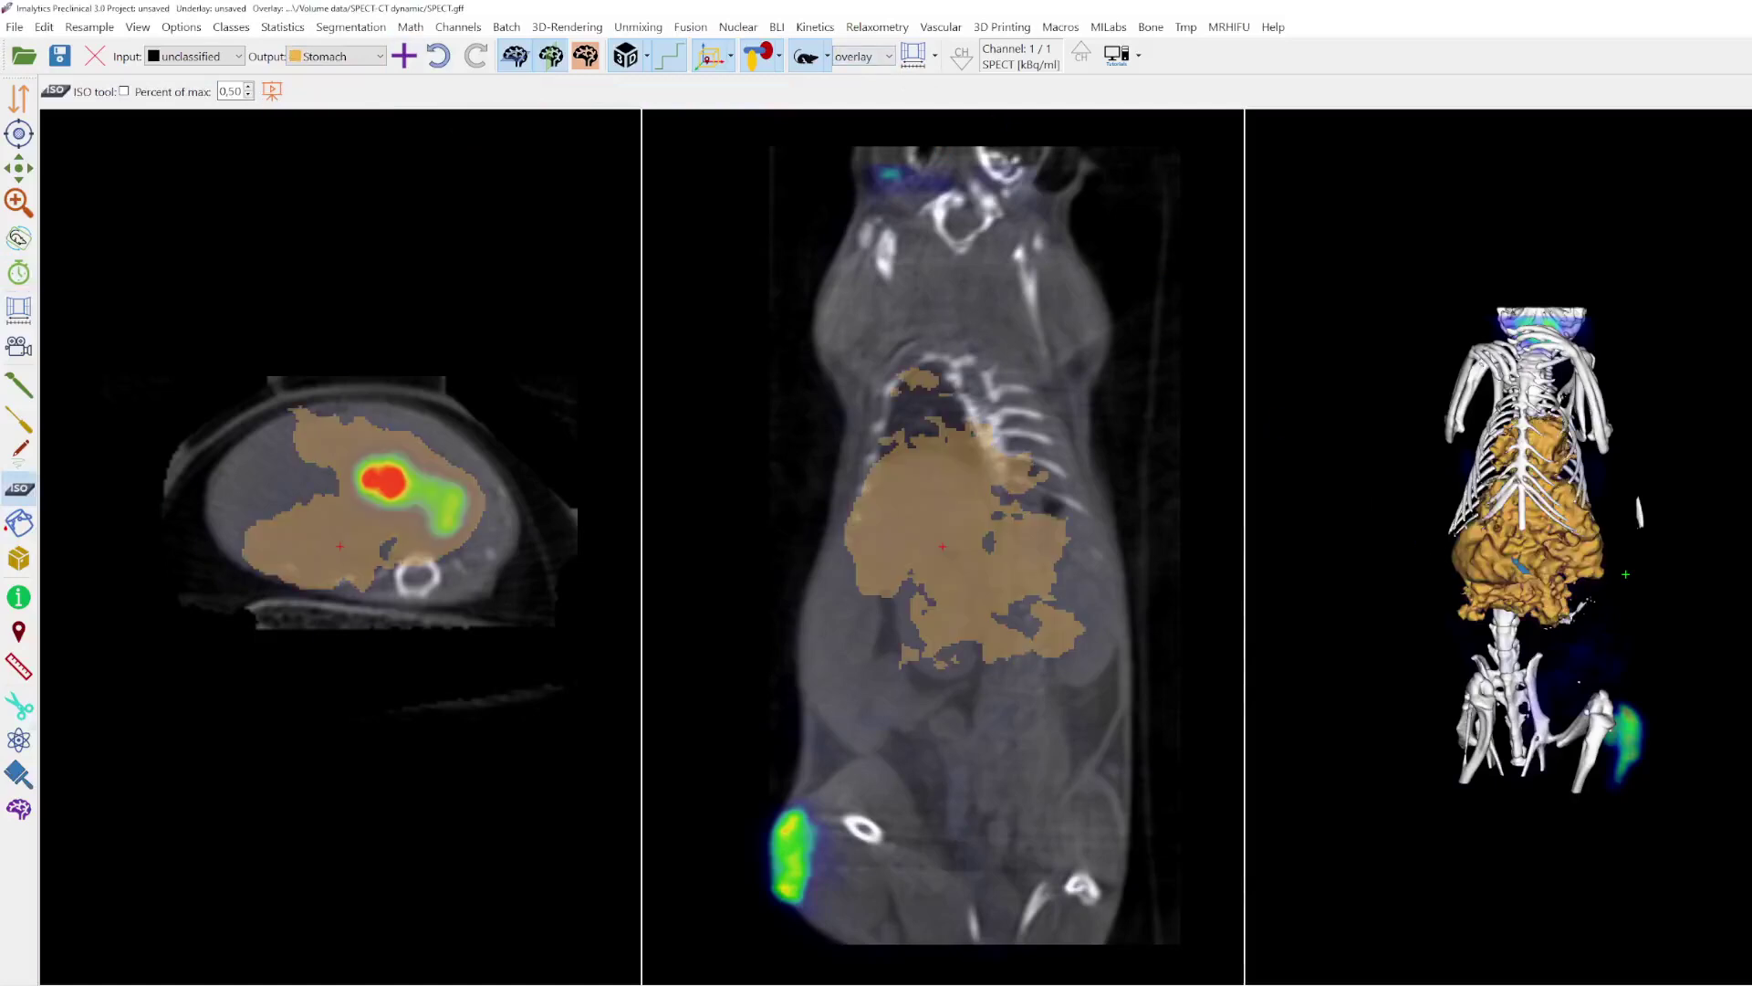
click(438, 57)
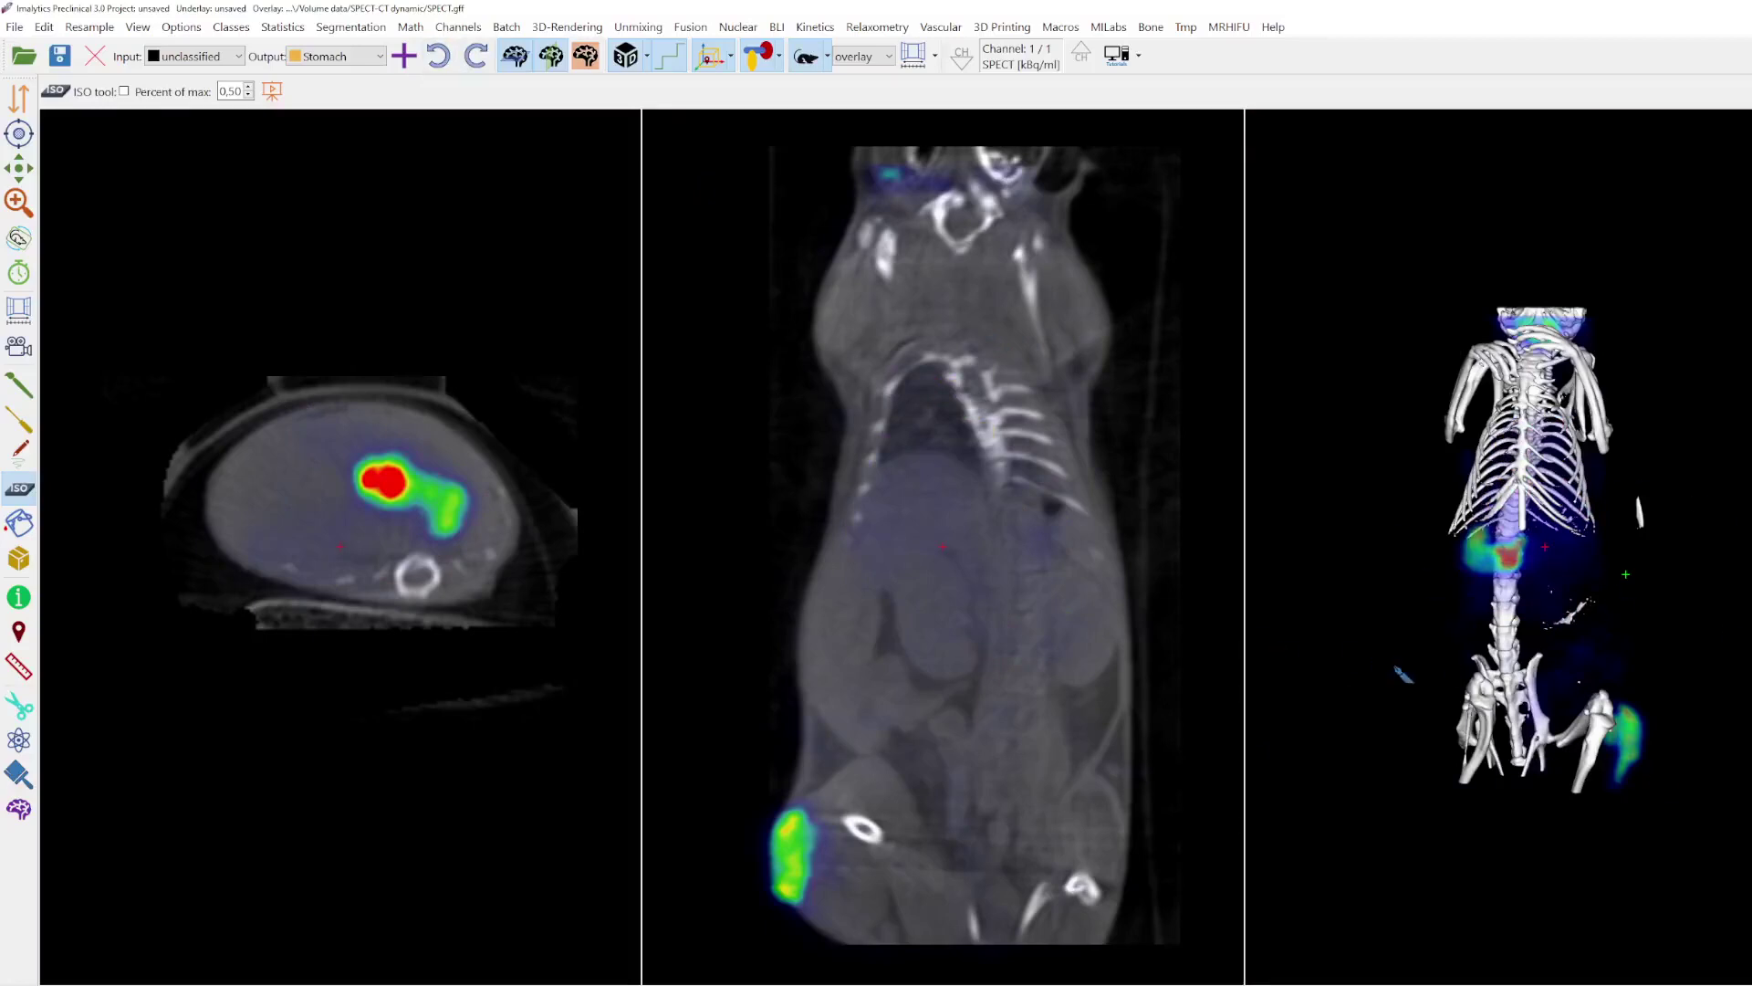
right_drag(1031, 586, 984, 632)
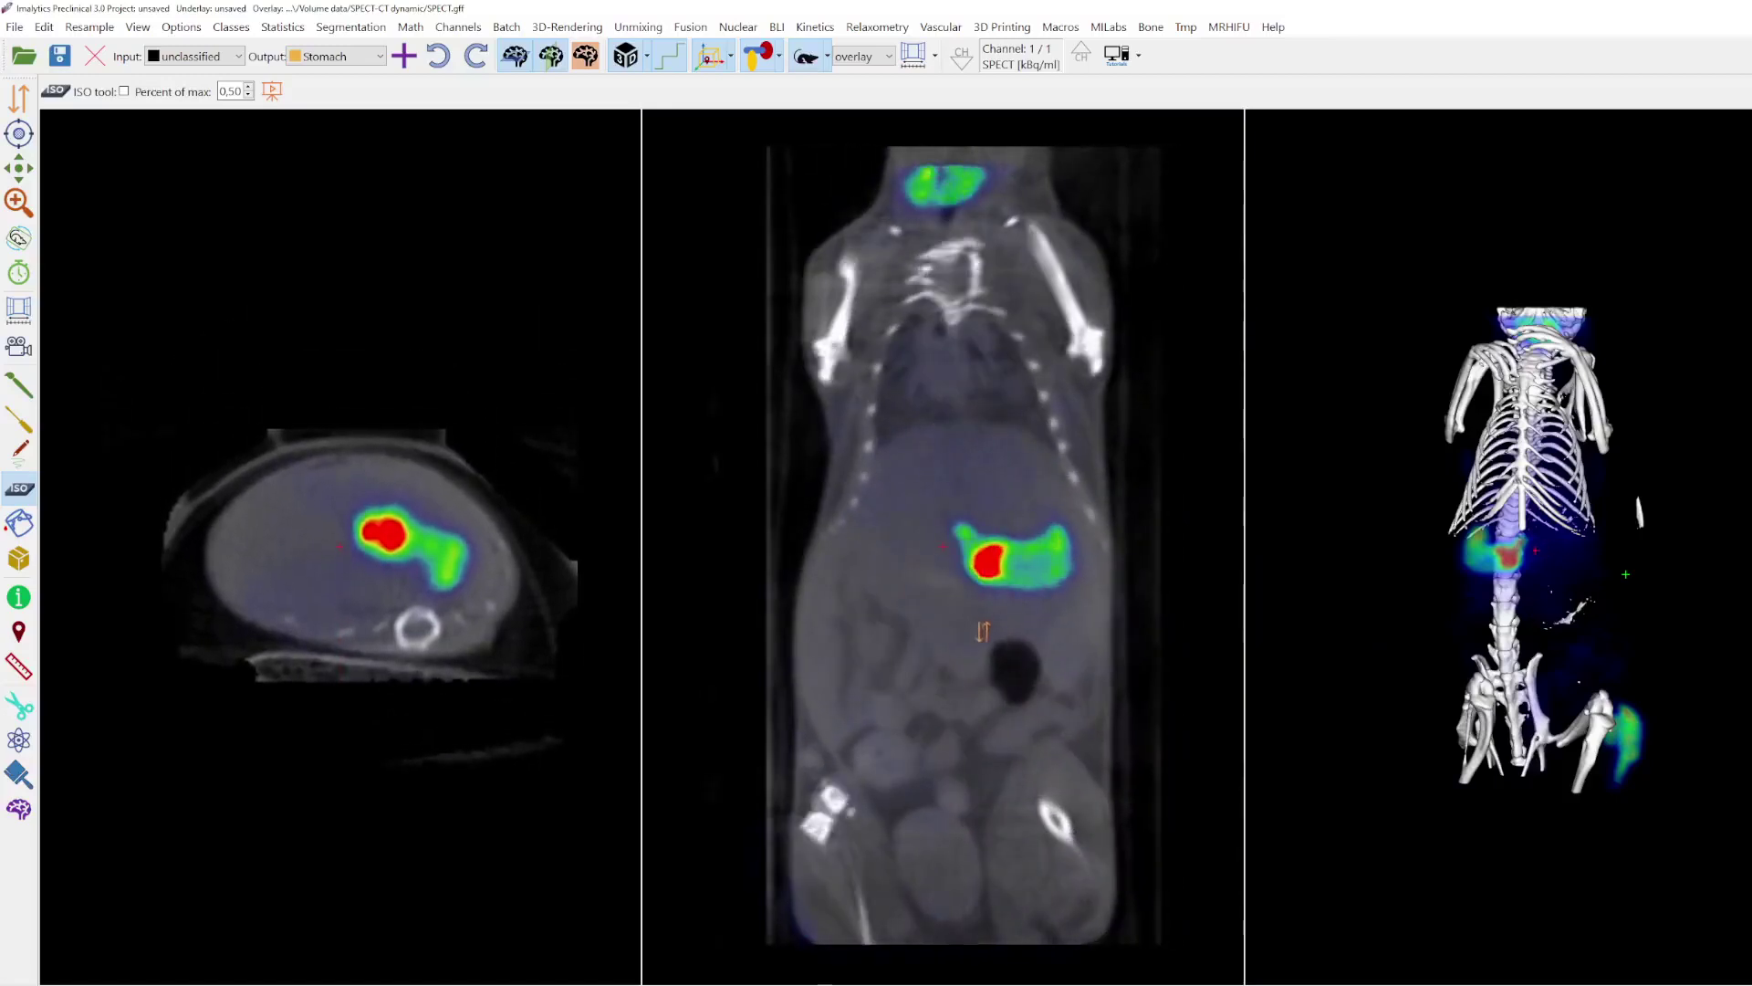
click(1029, 566)
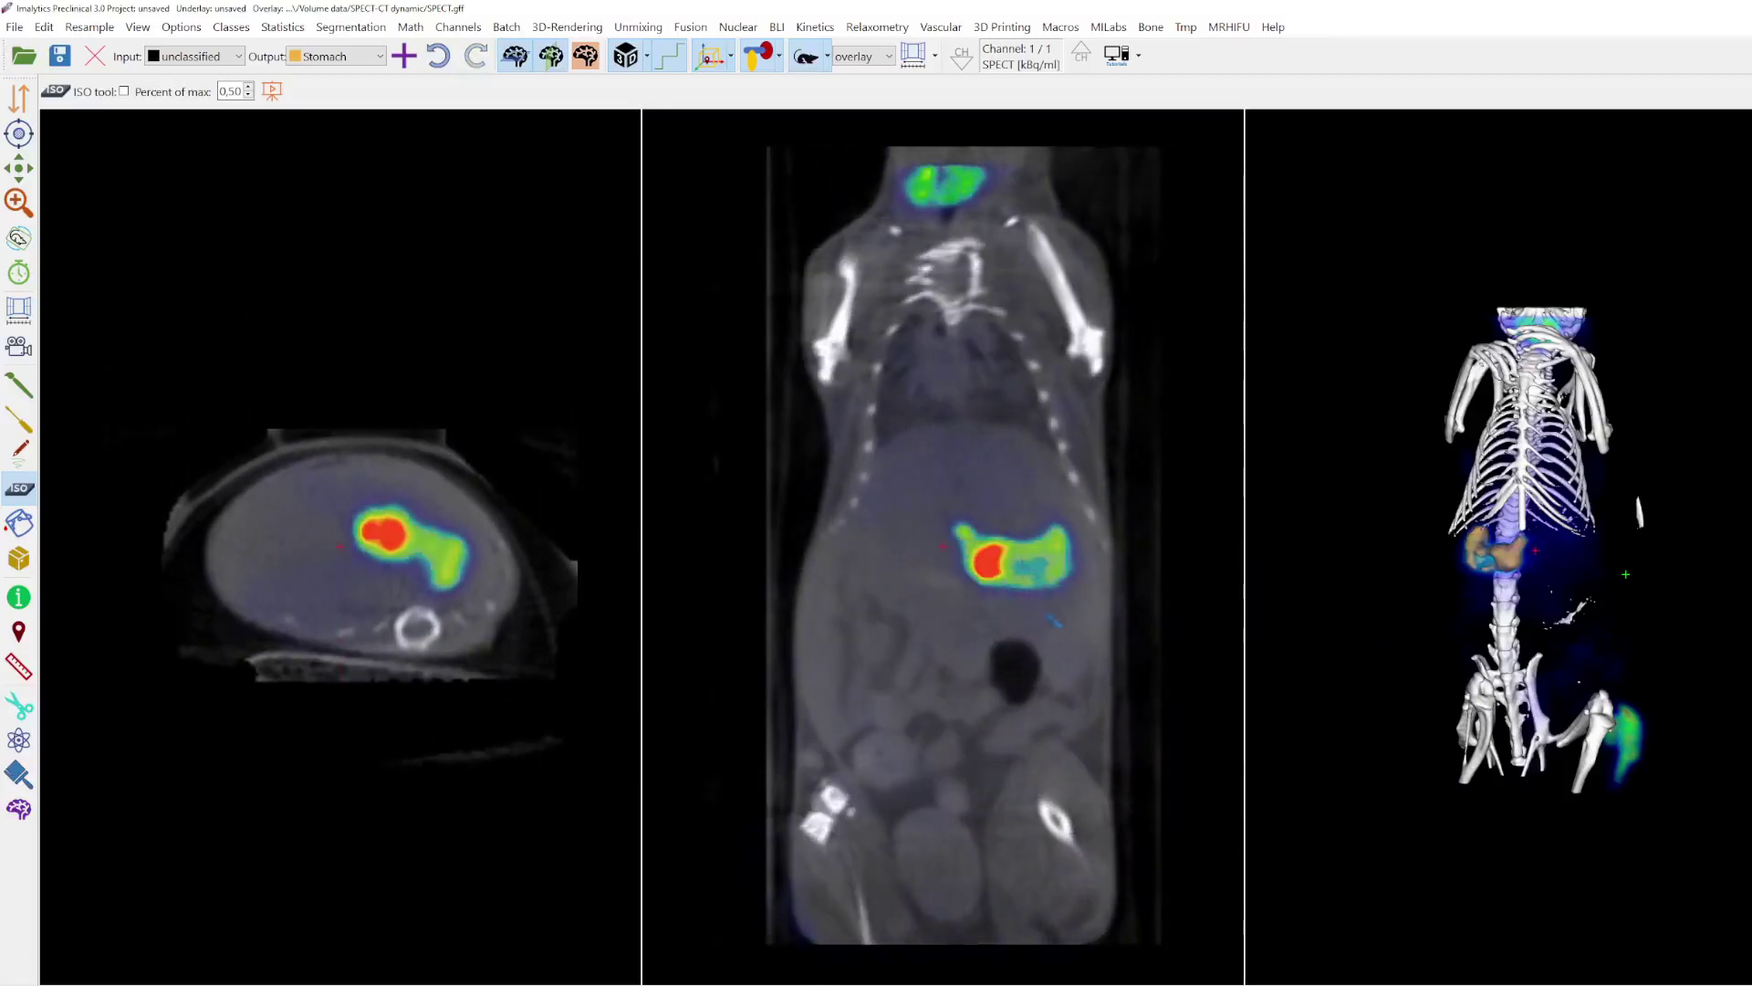
click(1032, 570)
right_click(919, 417)
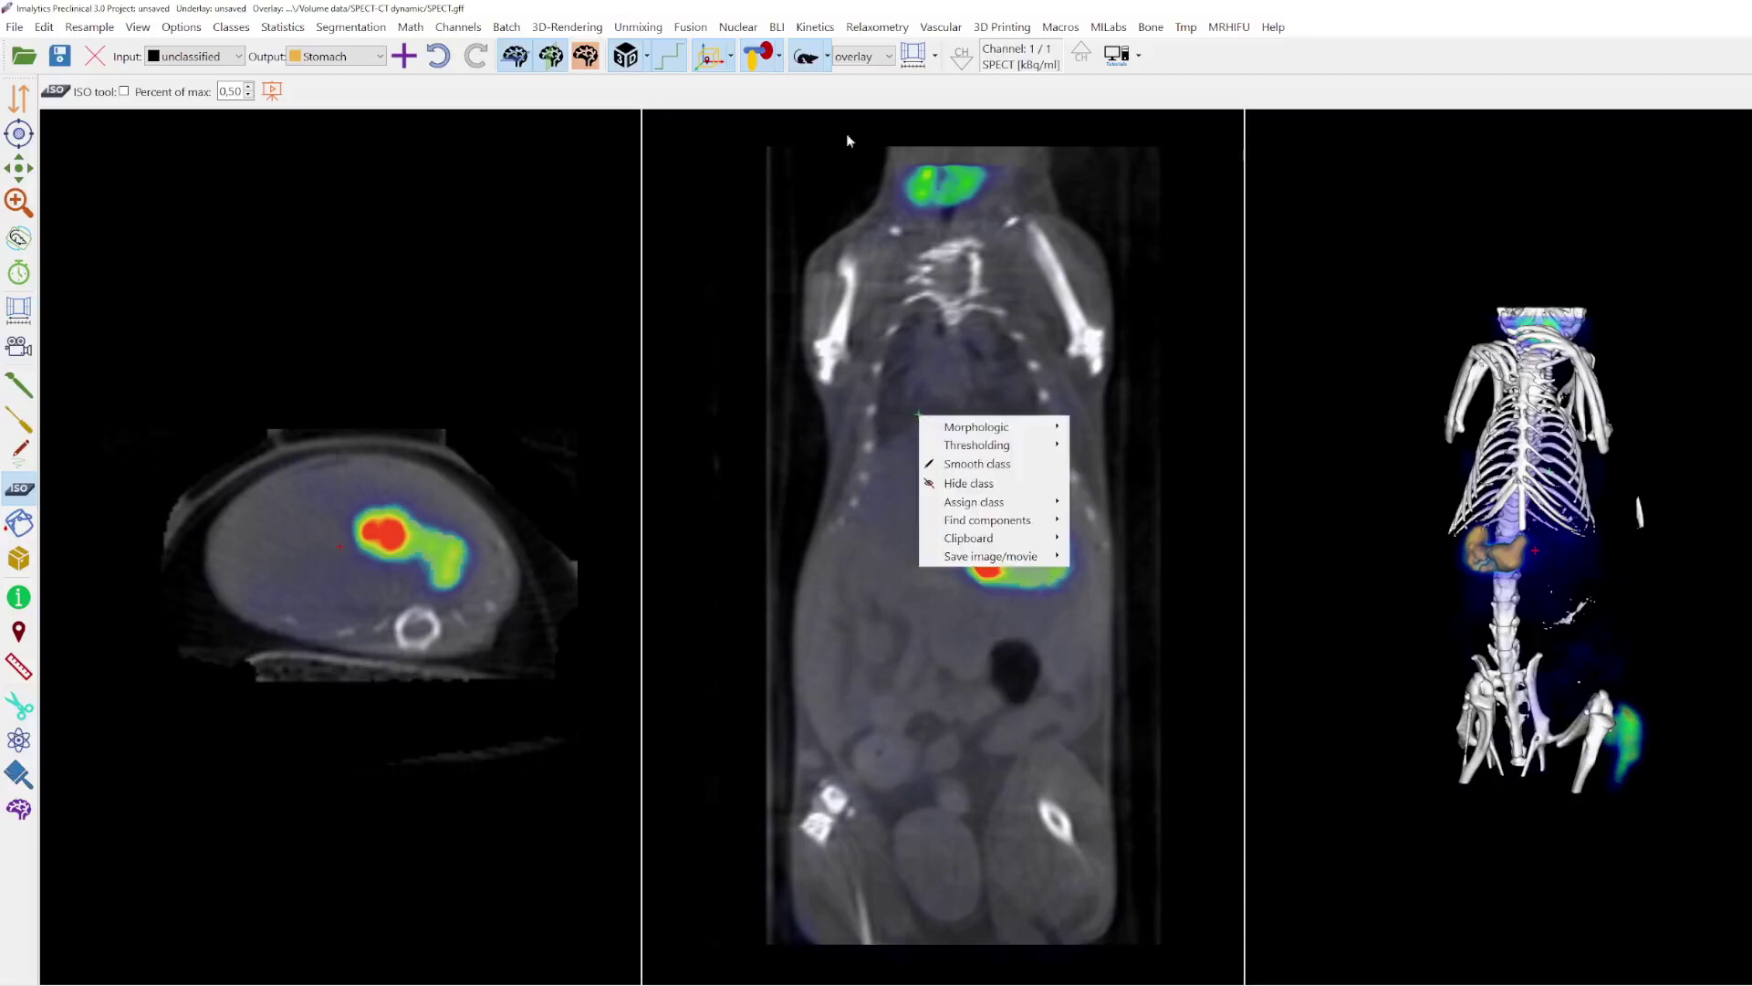
Step: Create a Thyroid class and segment the neck uptake with the ISO tool, using Percent of max at 0.50
click(407, 64)
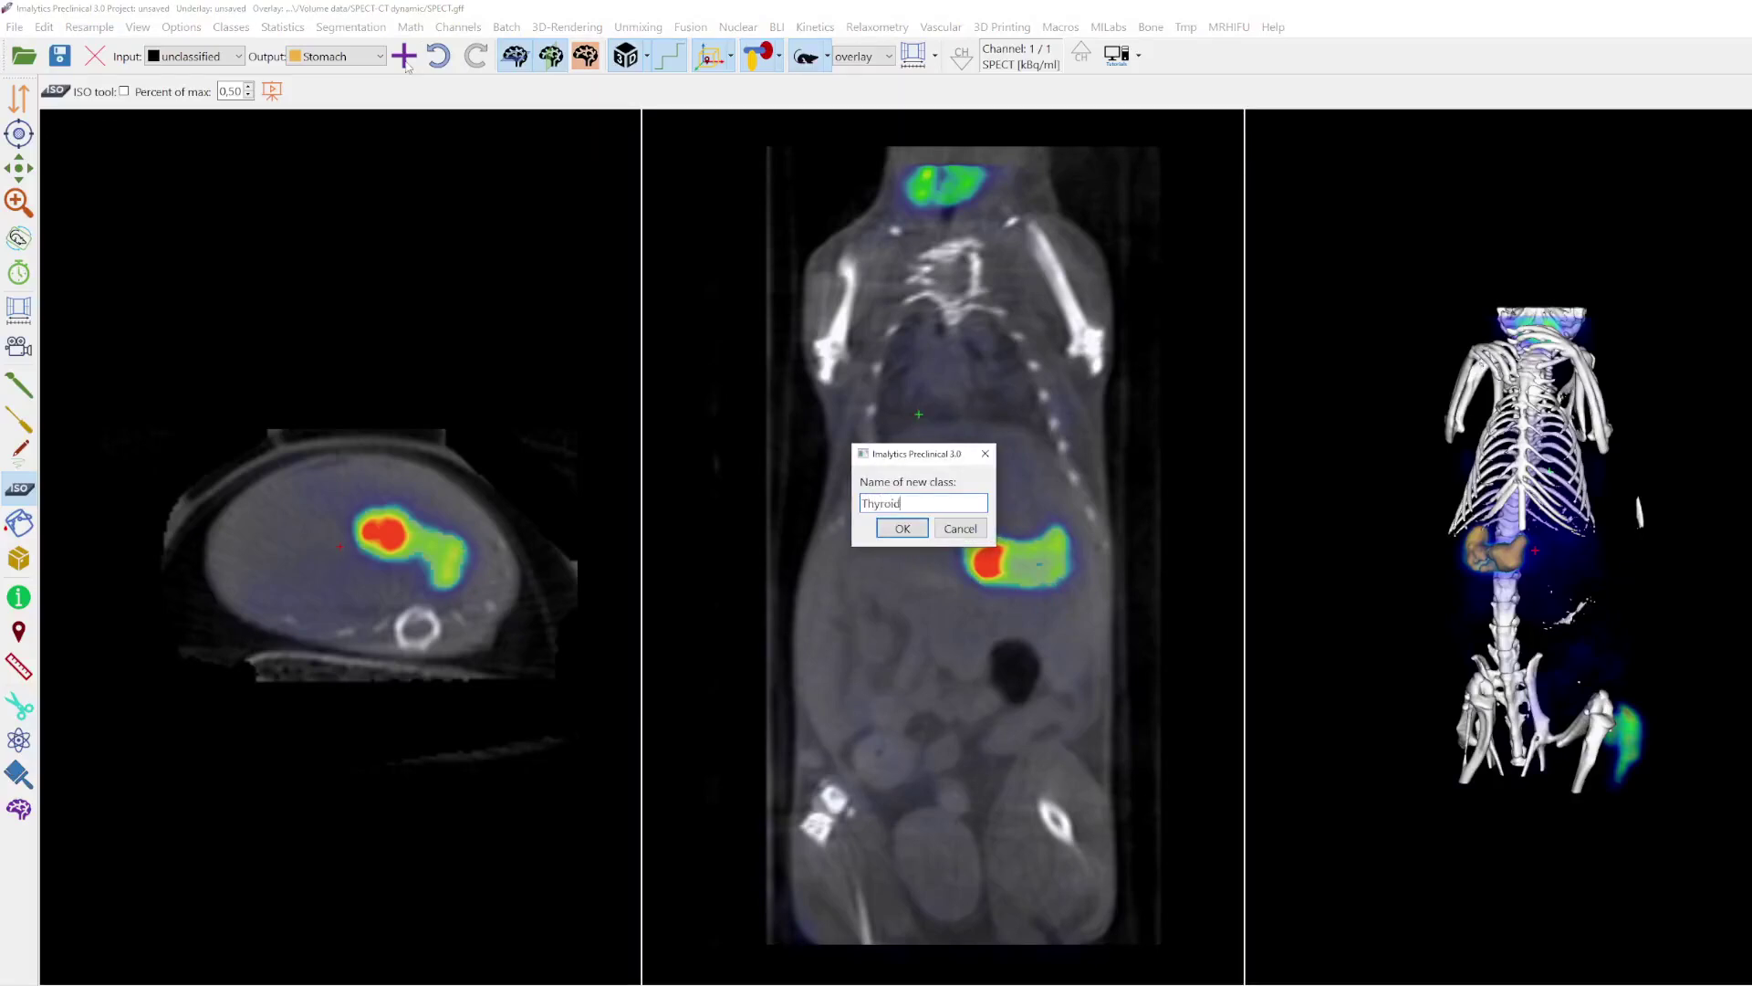
click(905, 528)
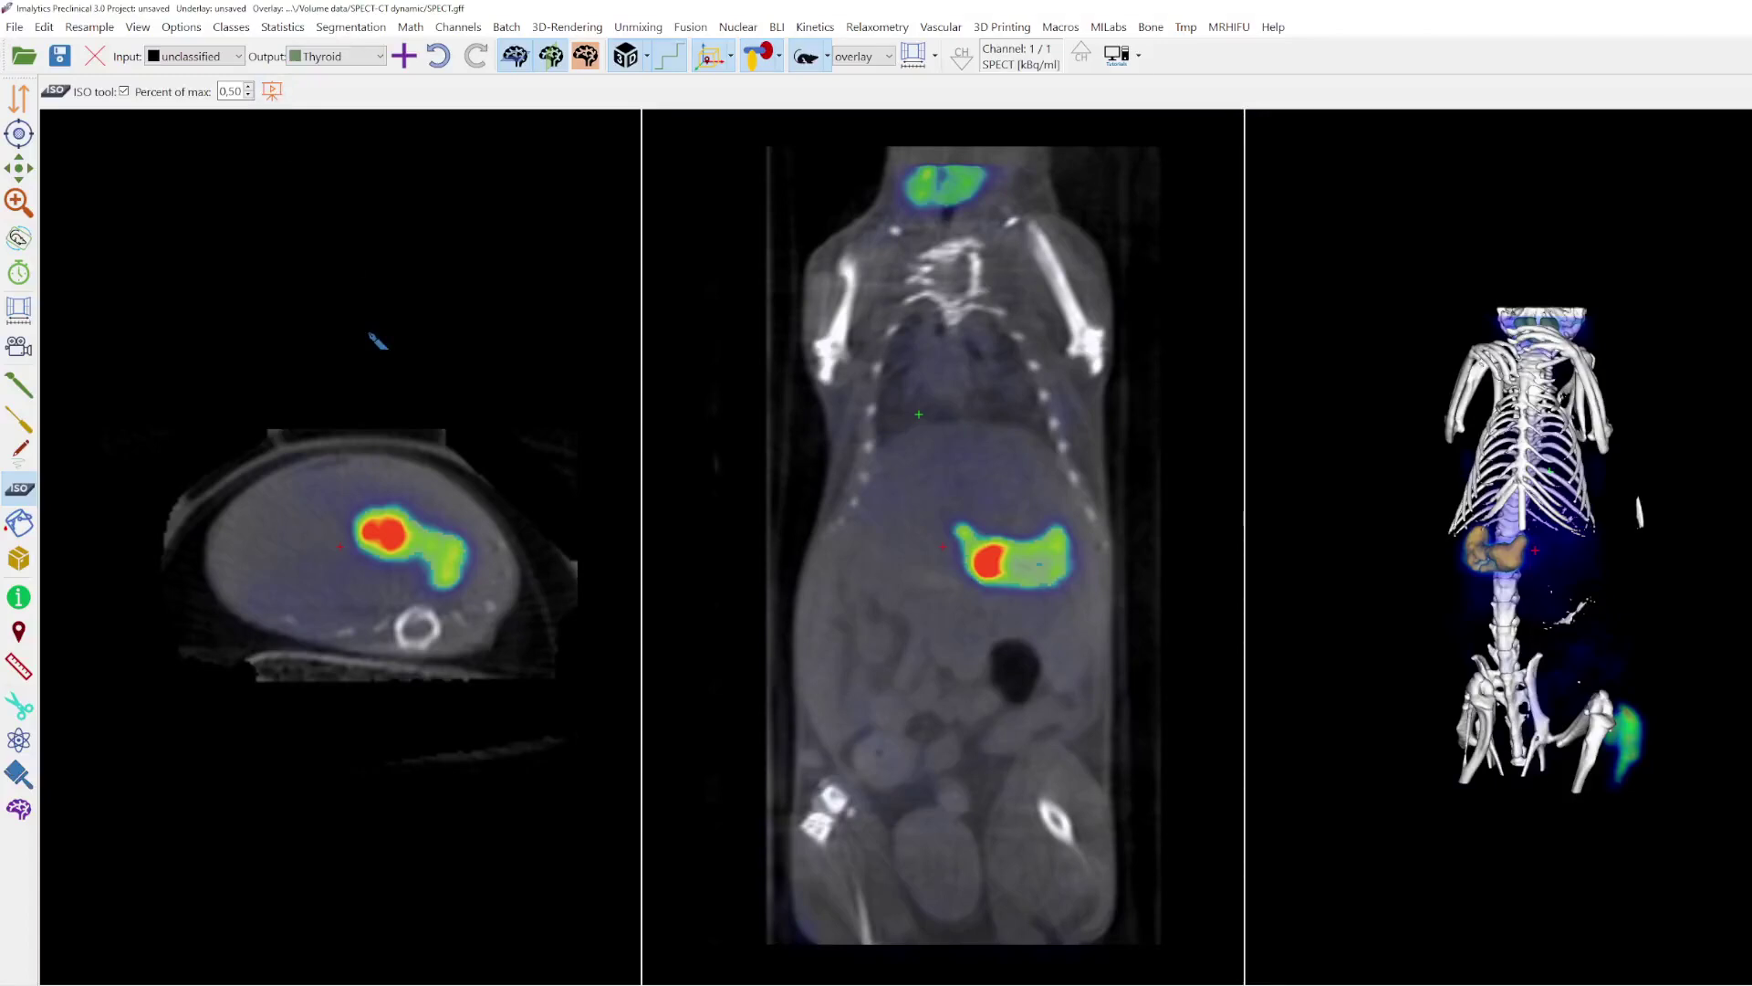
Step: Create a Tumor class, segment the uptake beside the thigh with the ISO tool, and view it in the 3D rendering
click(403, 56)
right_drag(904, 787, 901, 750)
click(798, 869)
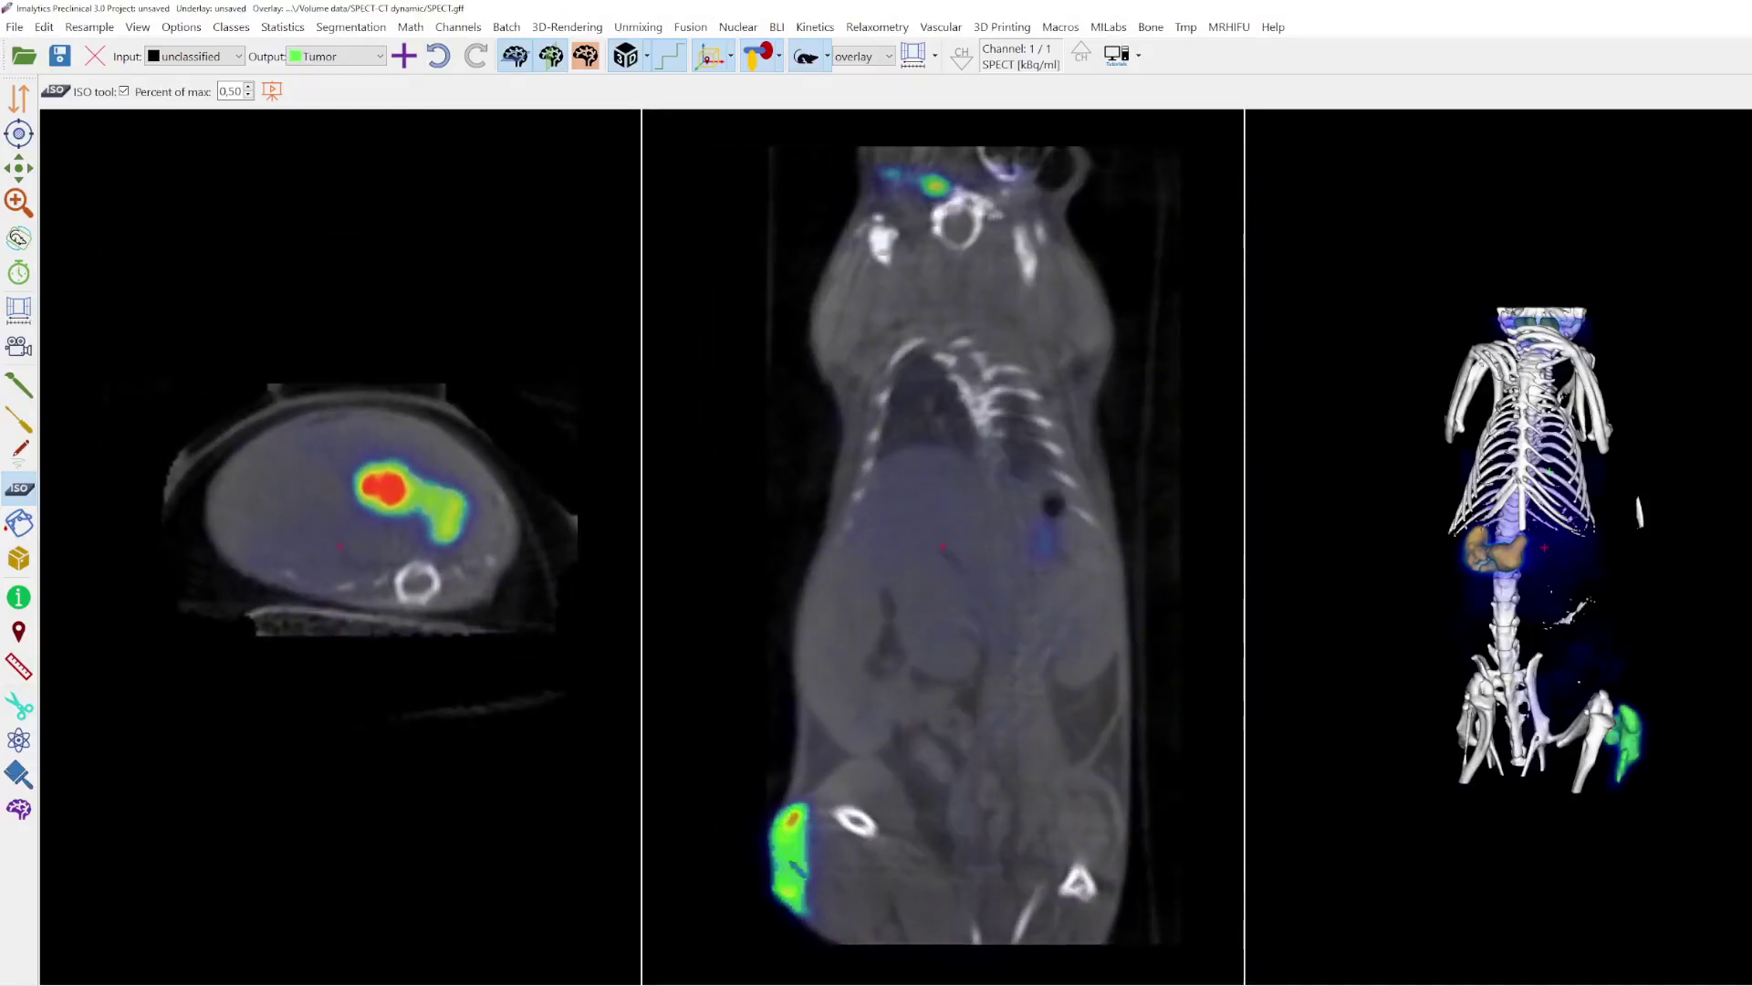
click(19, 239)
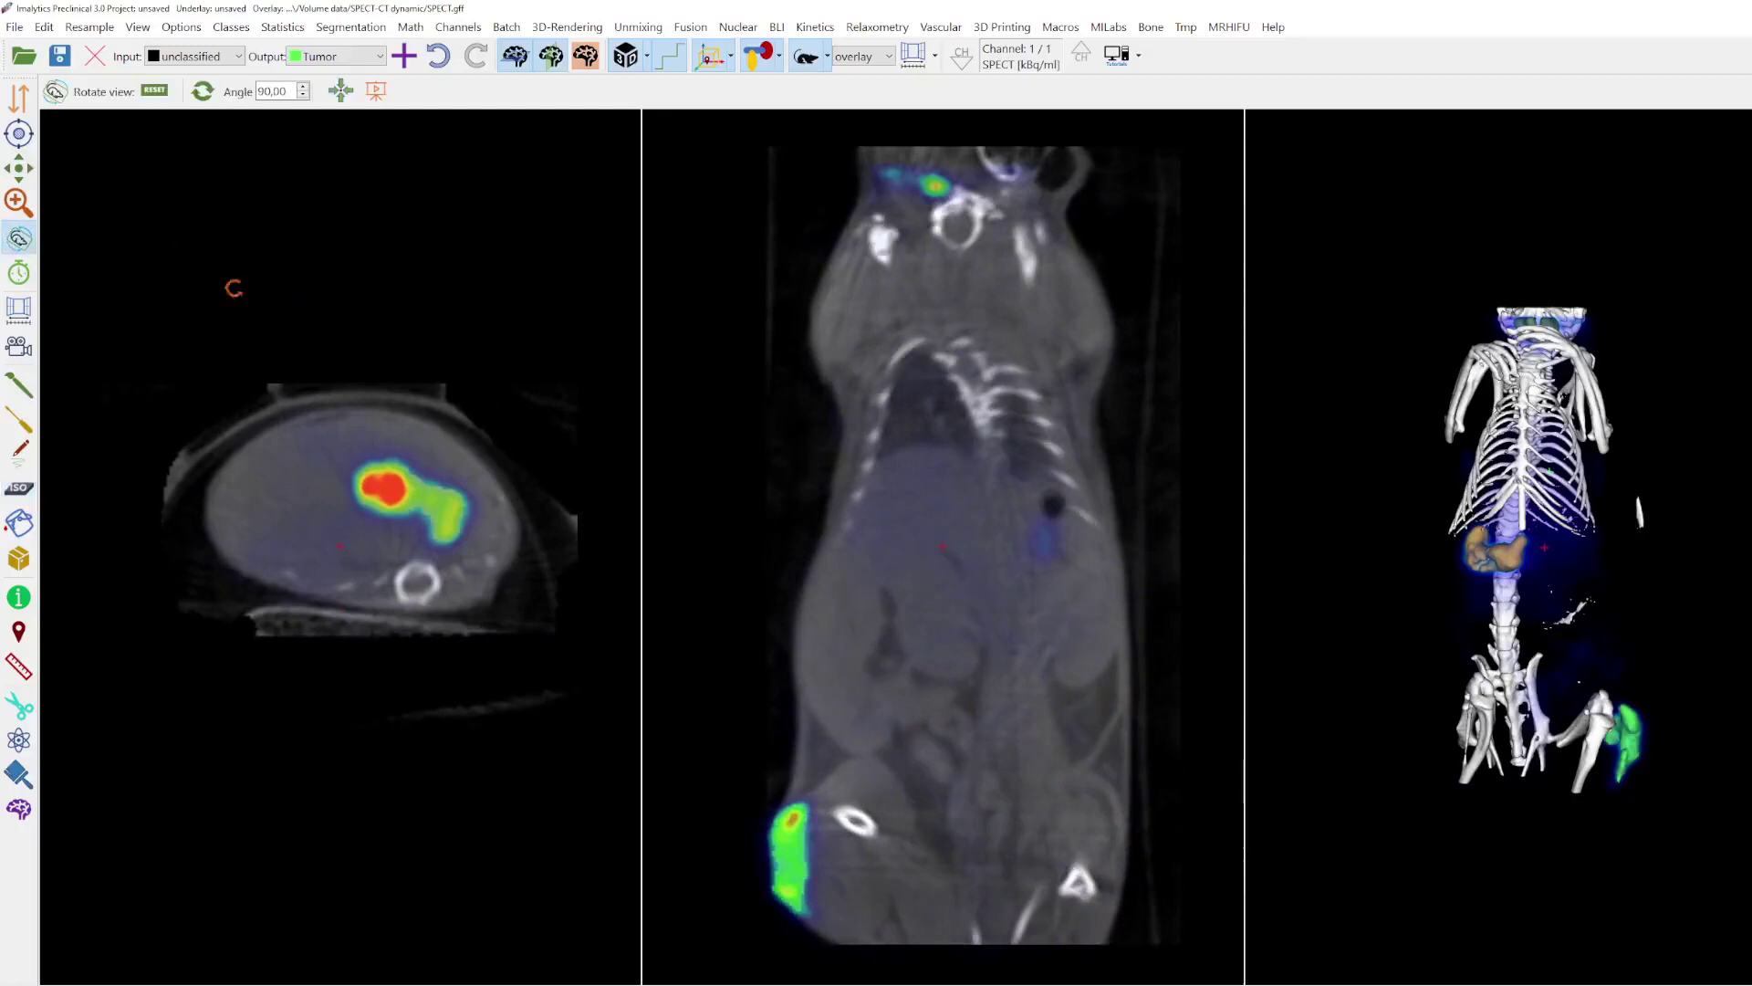
drag(1685, 531, 1465, 625)
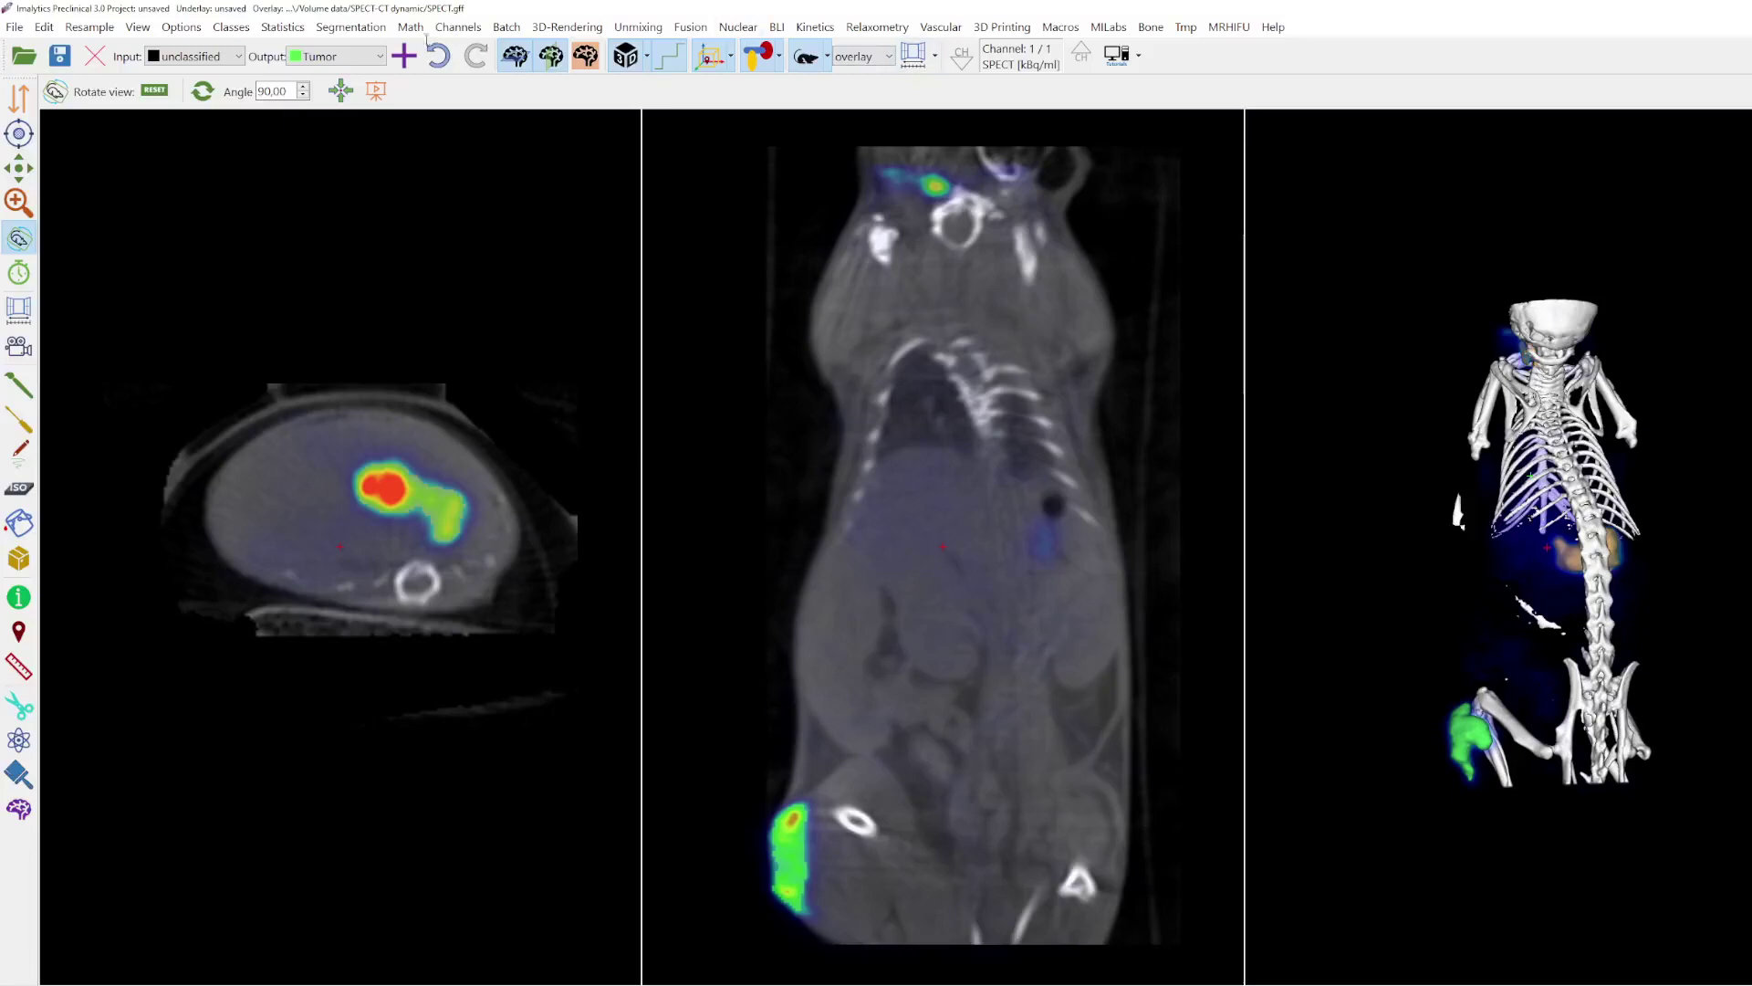
Step: Compute the class statistics of the SPECT overlay and examine the class volumes and the graph of mean uptake over time
click(283, 28)
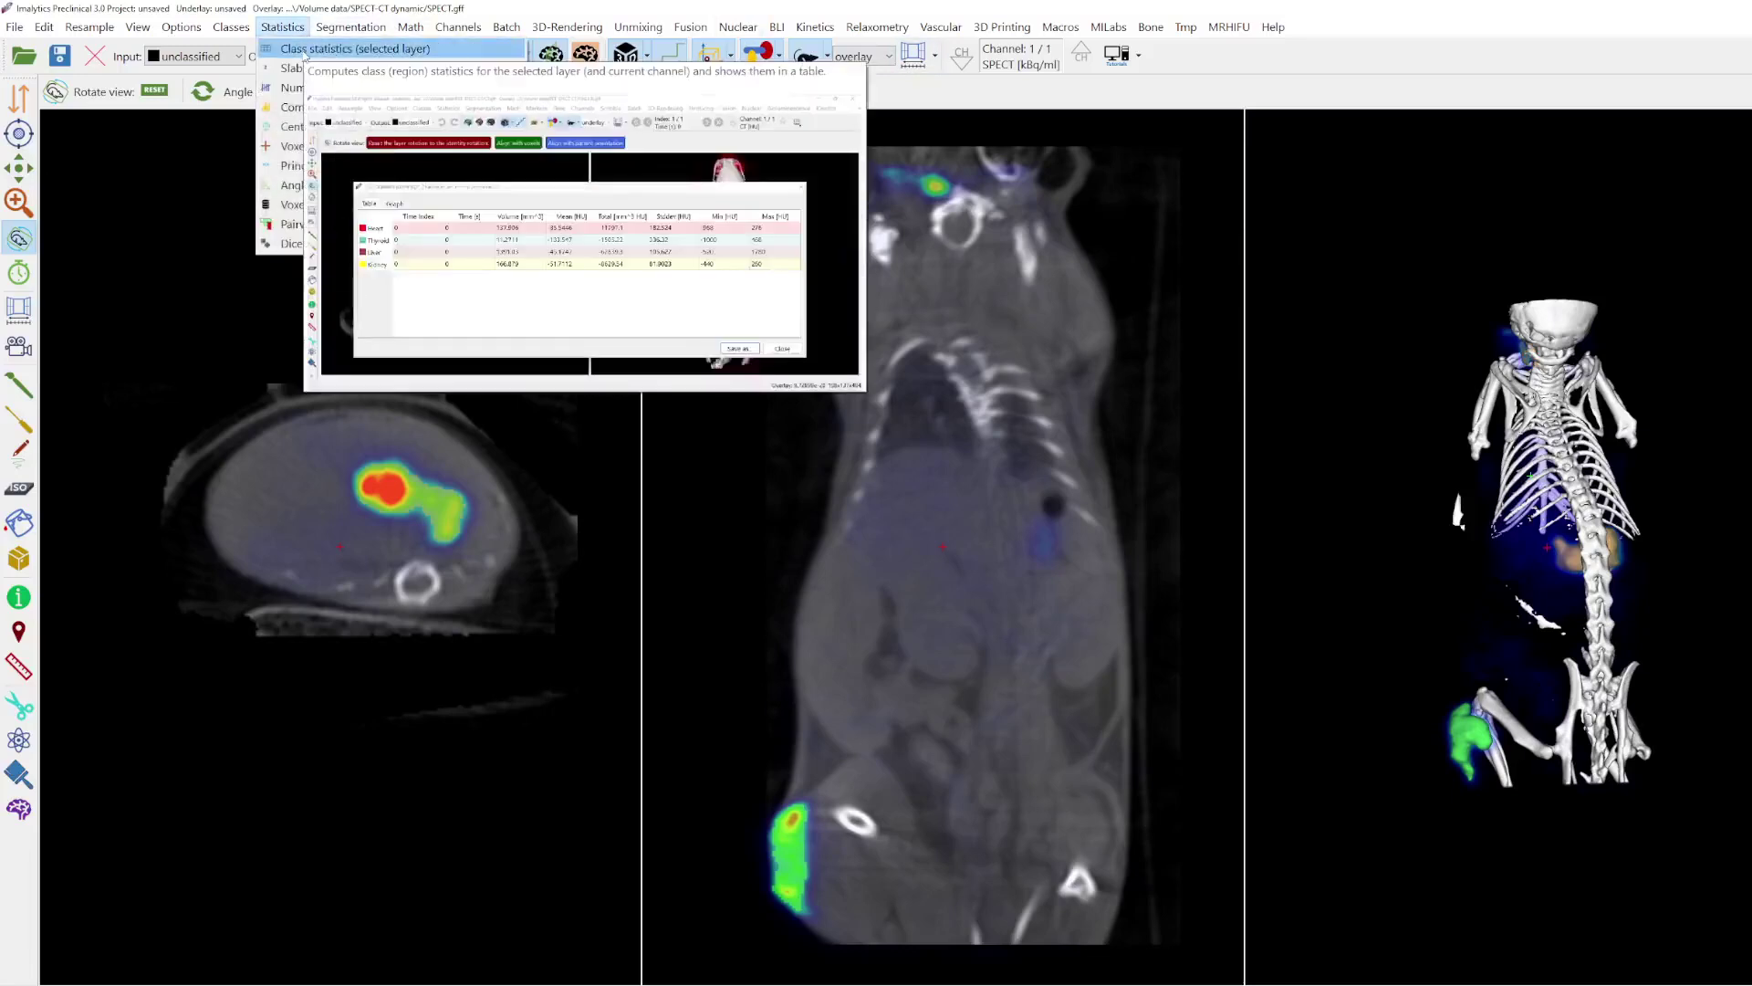
click(303, 50)
drag(767, 299, 460, 215)
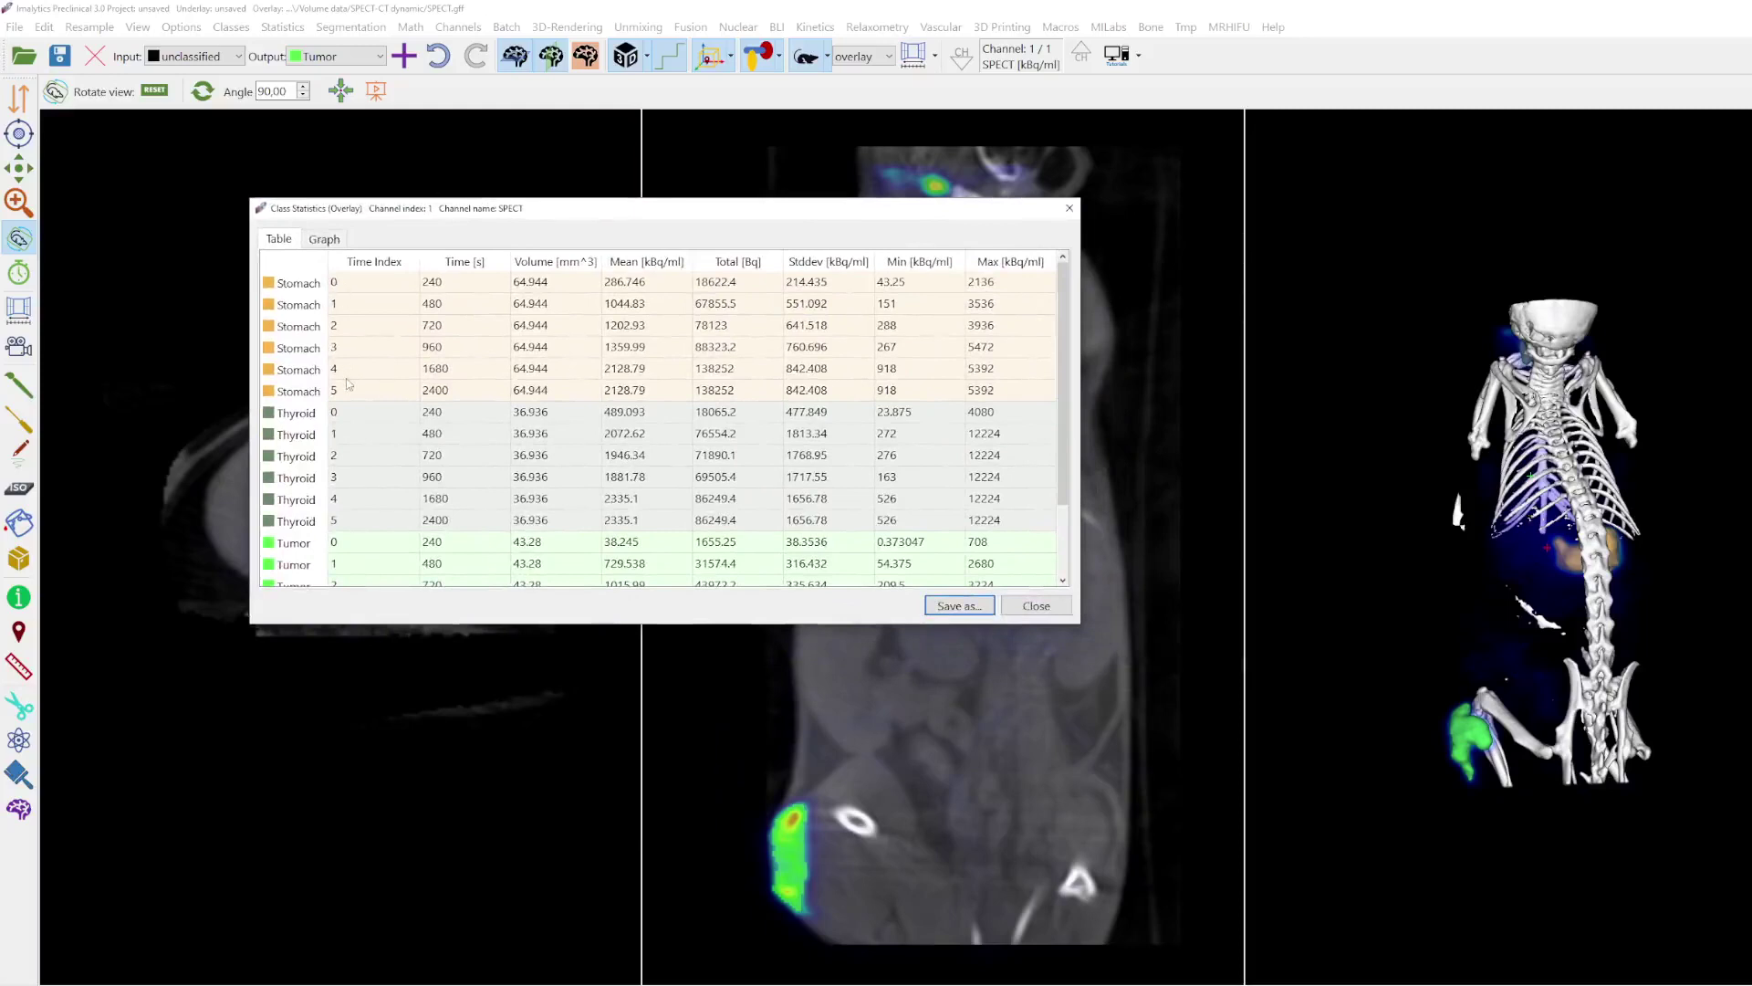
click(546, 264)
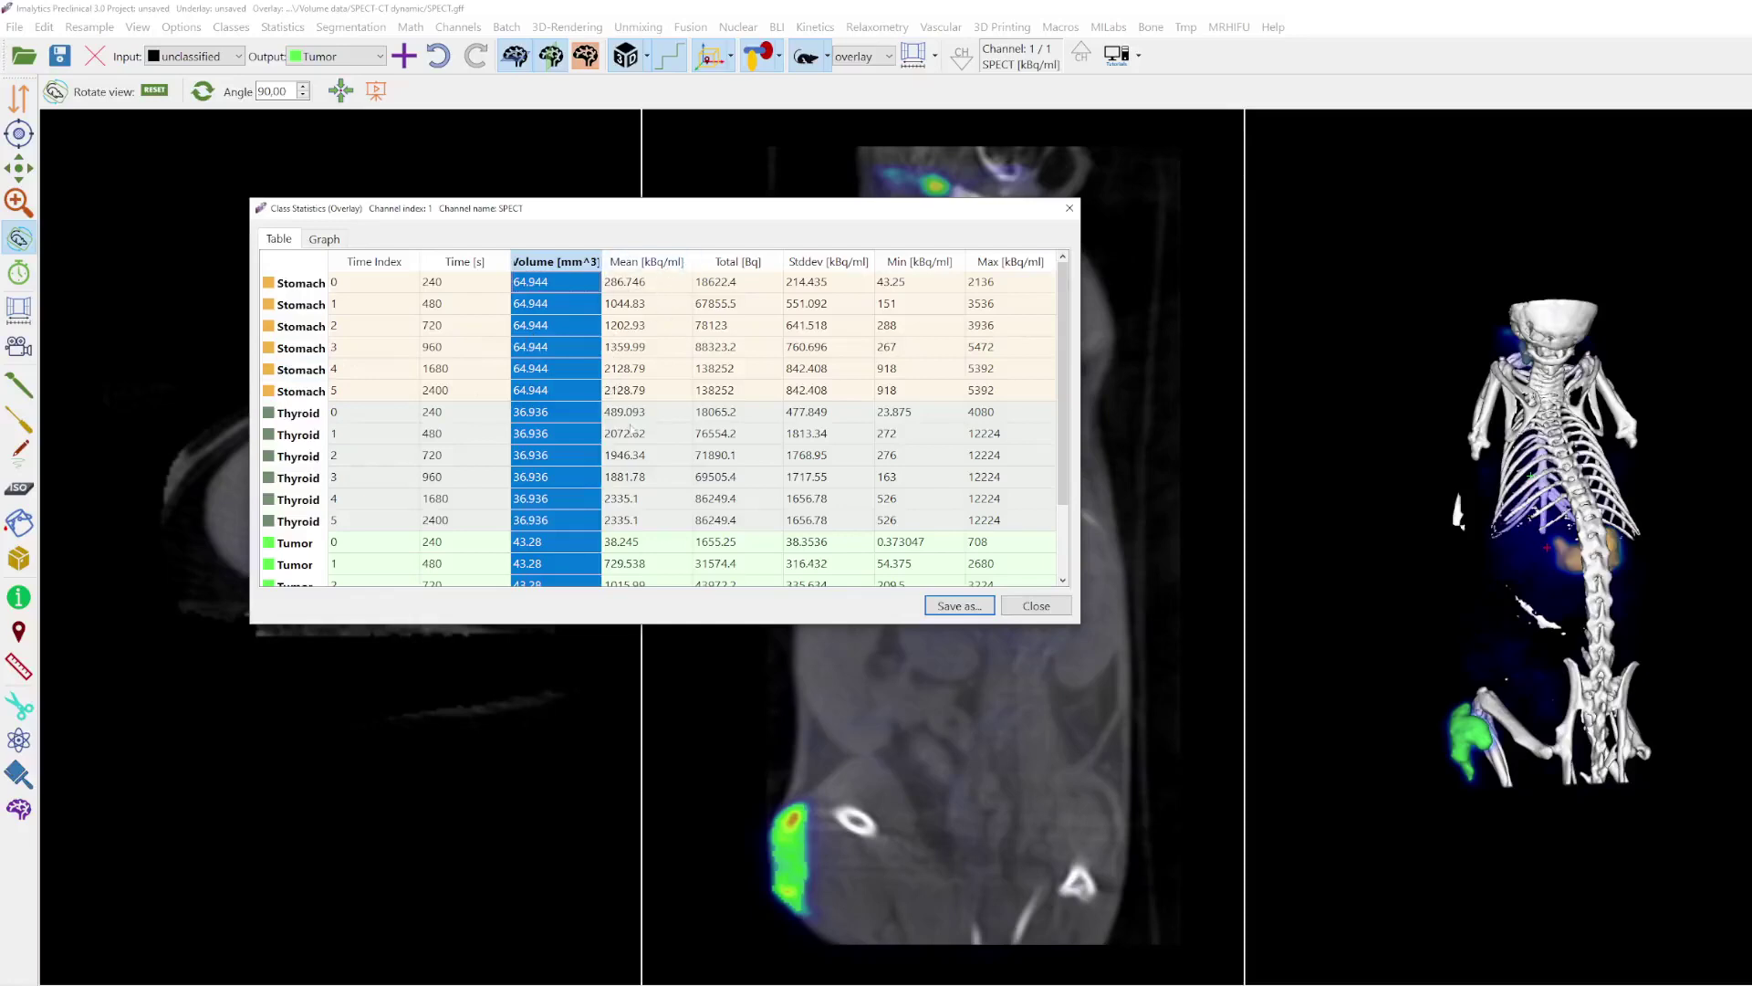
click(325, 240)
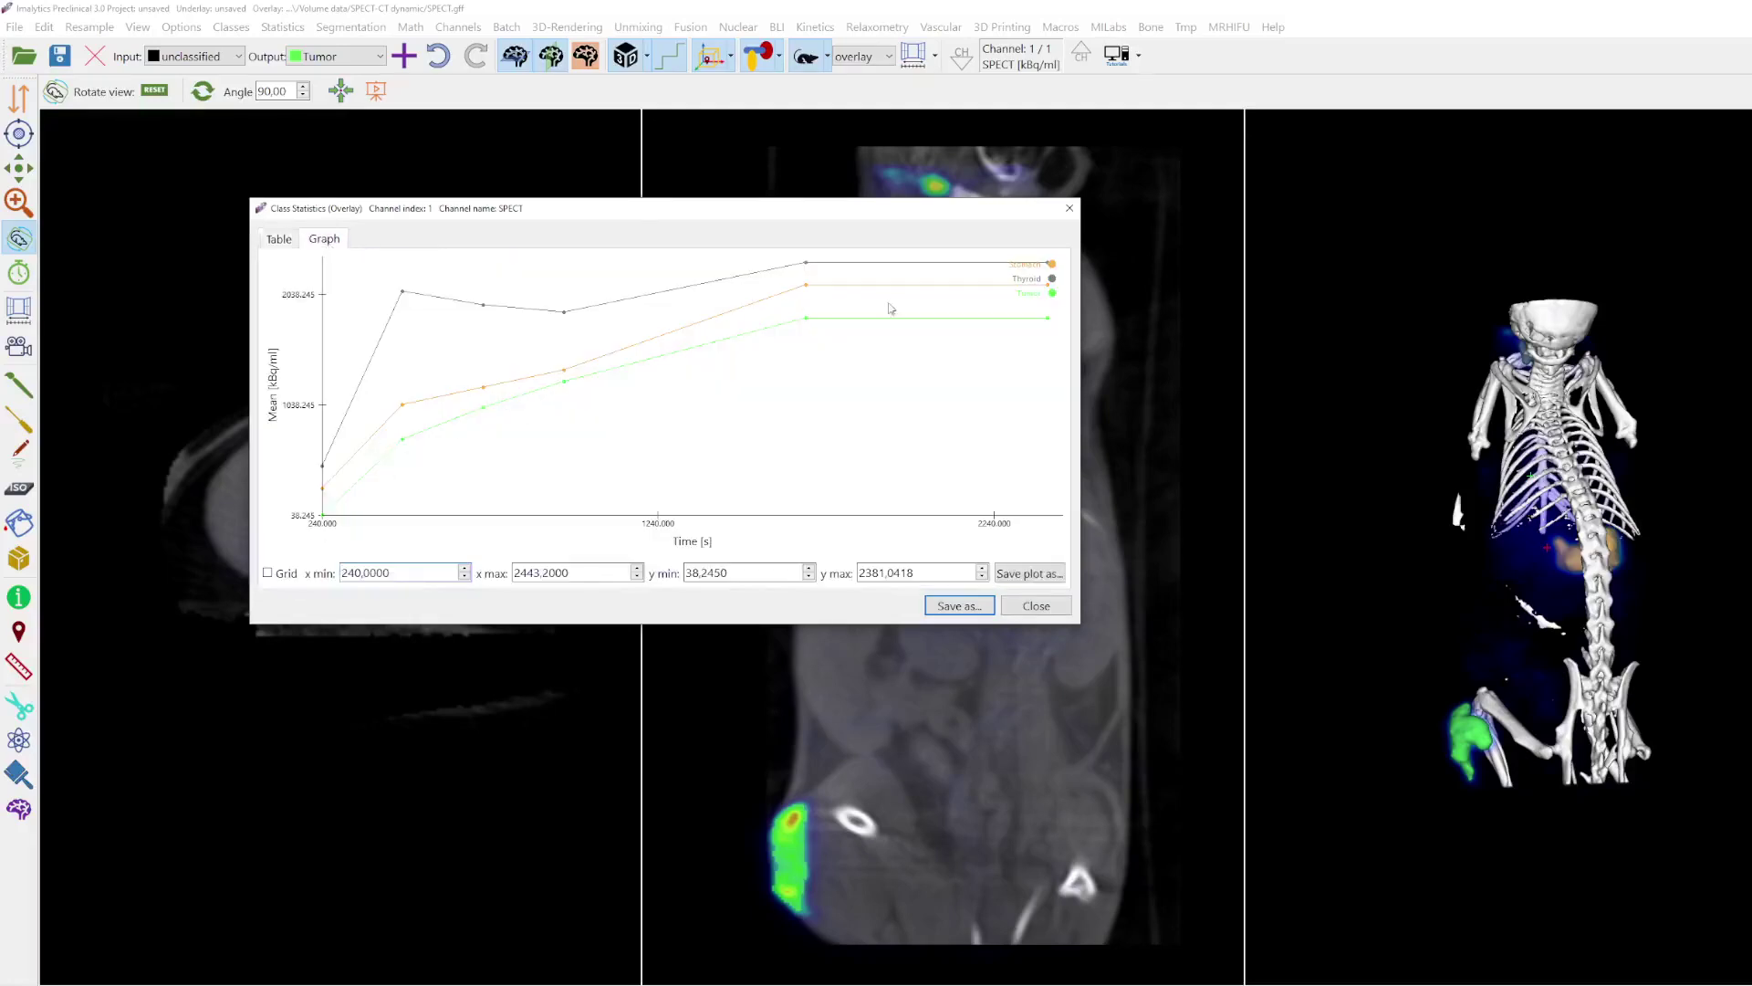